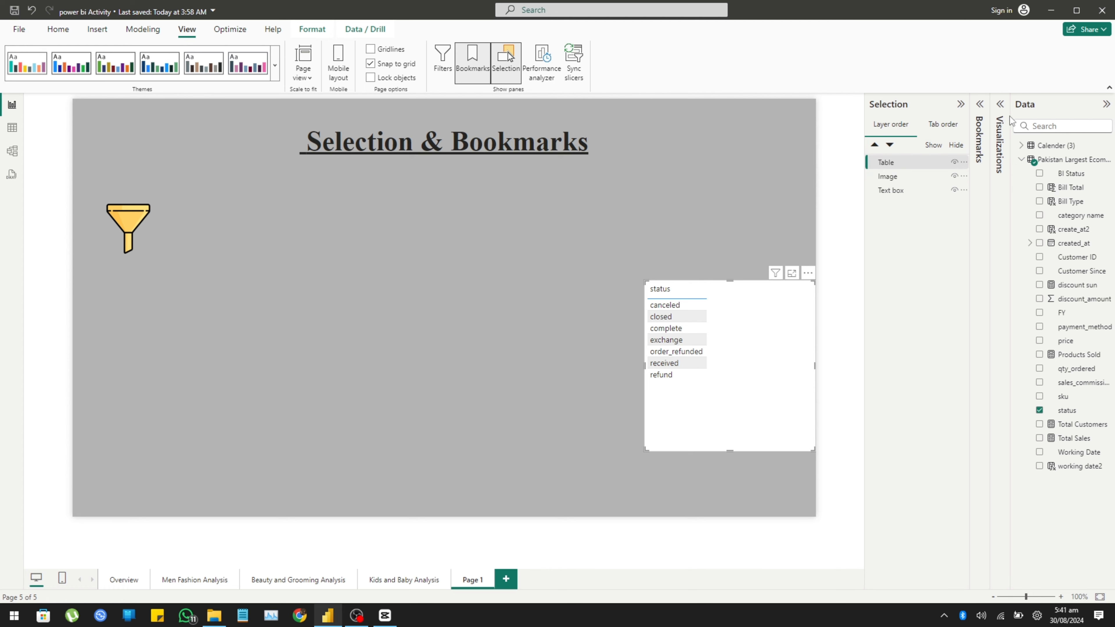
# Step: Convert the status table into a donut chart of Bill Total by status, then move it up and make it wider and shorter
pyautogui.click(999, 118)
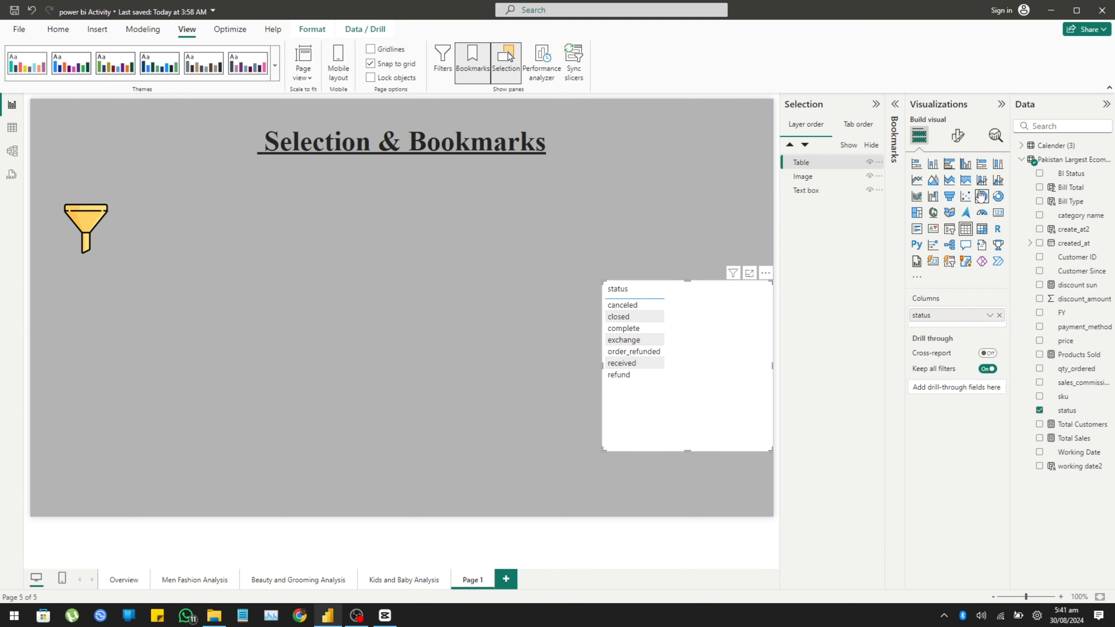
pyautogui.click(999, 200)
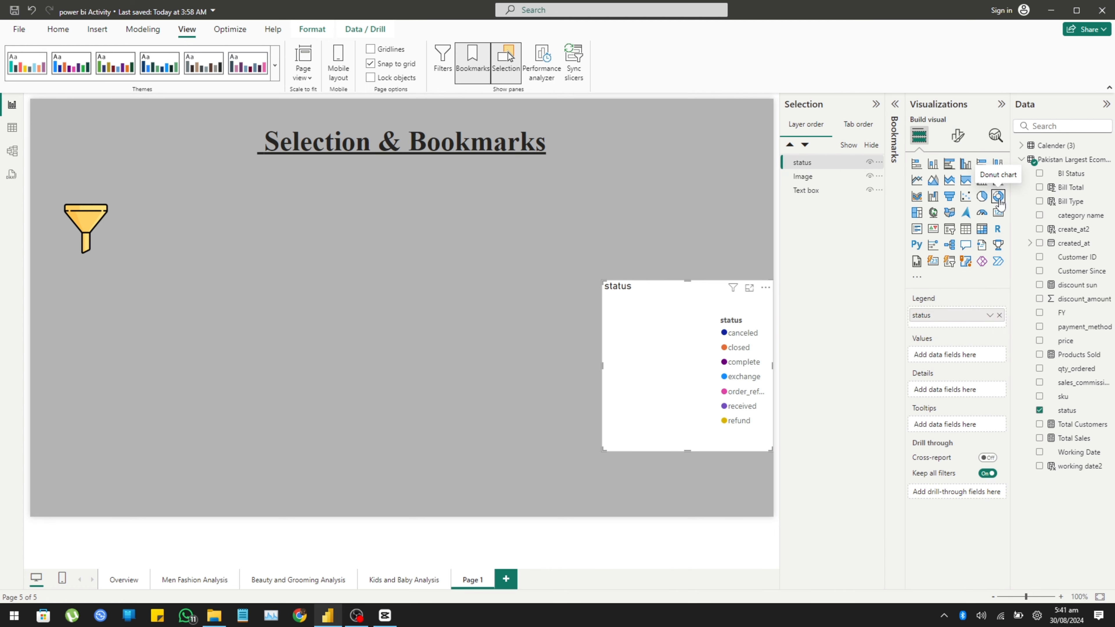
pyautogui.moveTo(709, 288); pyautogui.dragTo(620, 208)
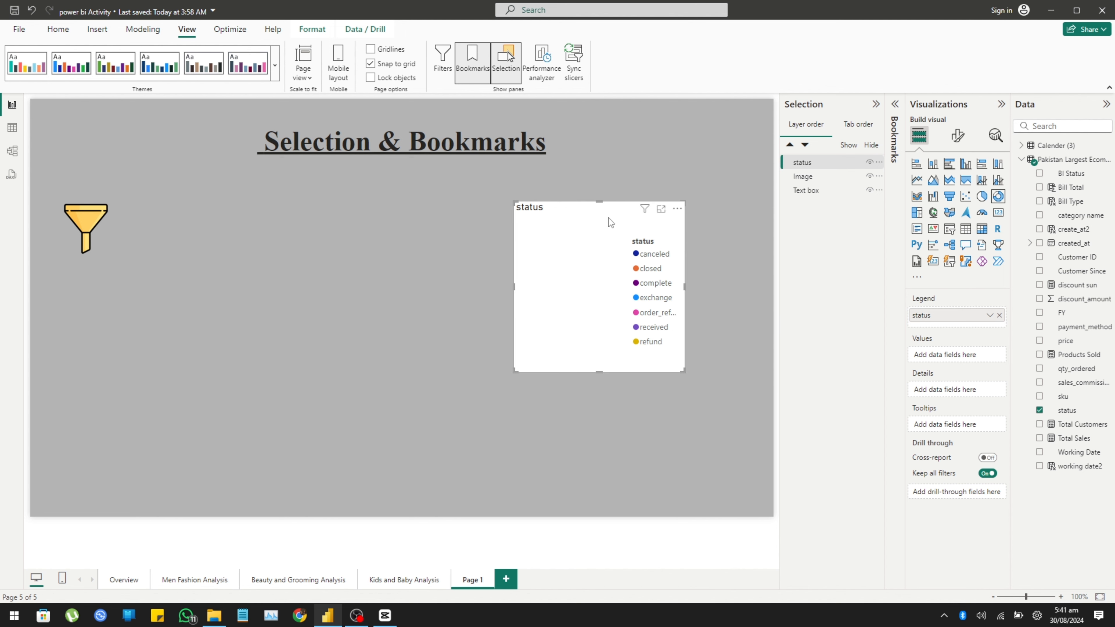
pyautogui.click(1079, 187)
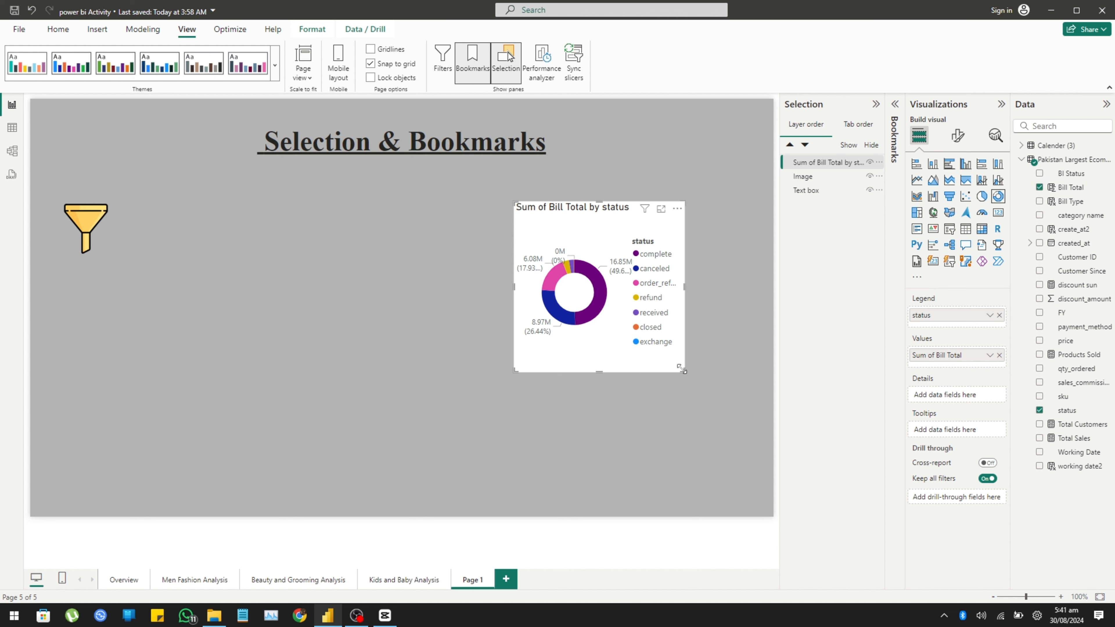
pyautogui.moveTo(684, 369); pyautogui.dragTo(740, 300)
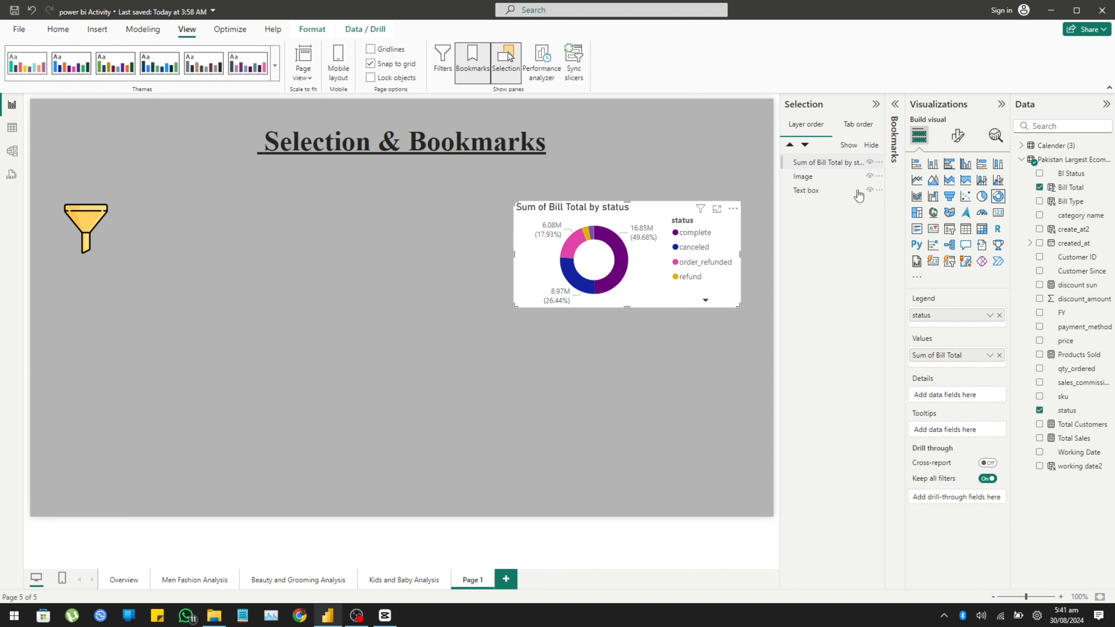
pyautogui.click(832, 167)
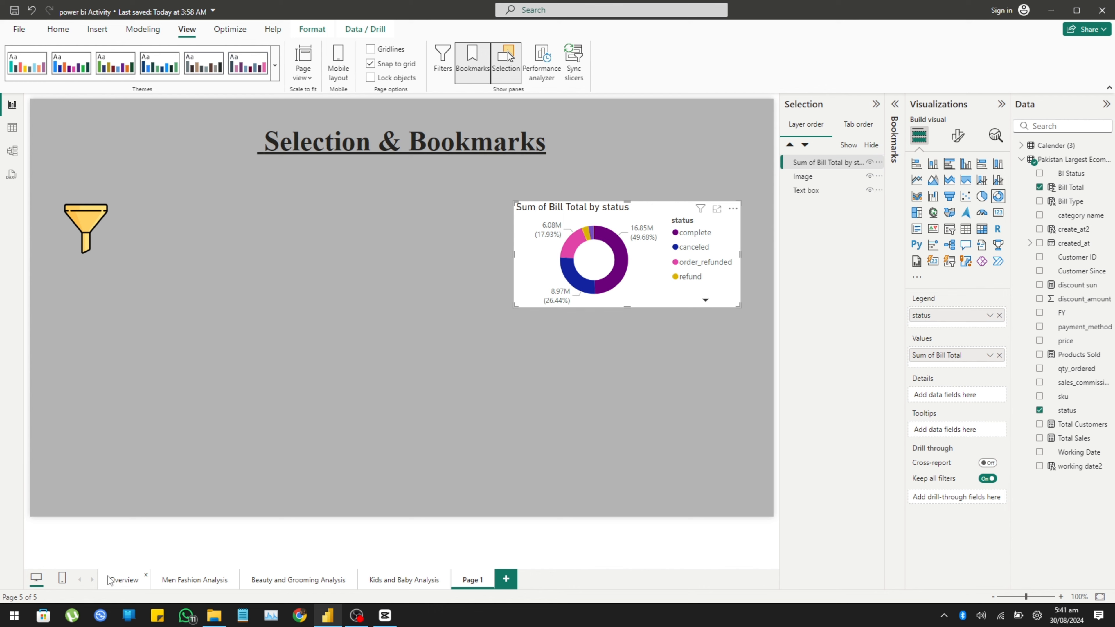
# Step: Look over the Overview page's layout and return to Page 1
pyautogui.click(126, 579)
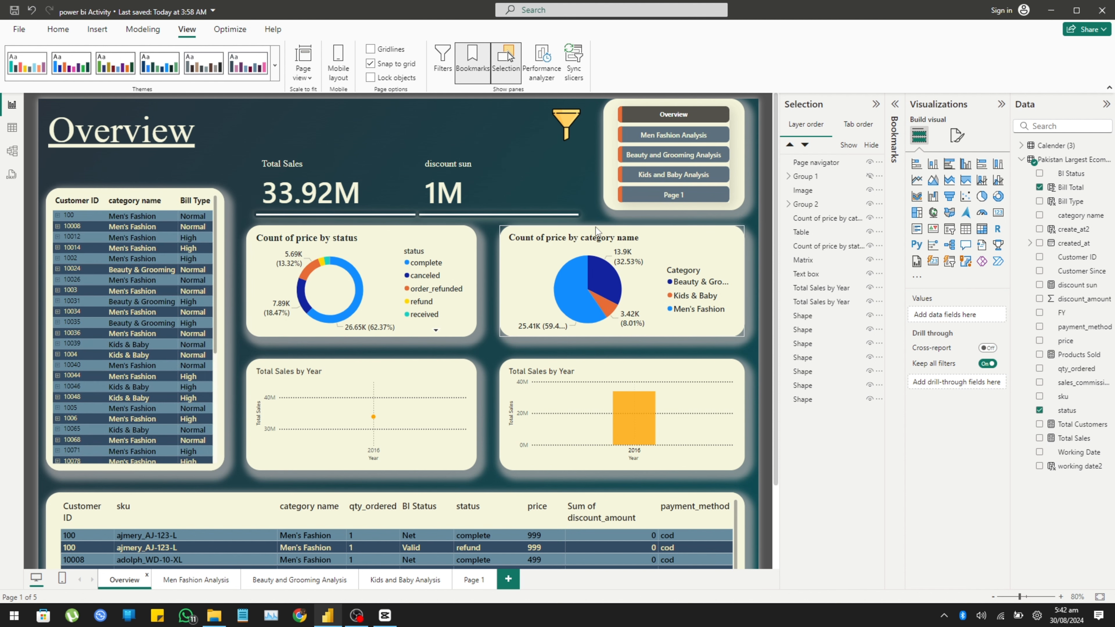
pyautogui.scroll(-3, 742, 226)
pyautogui.scroll(3, 742, 227)
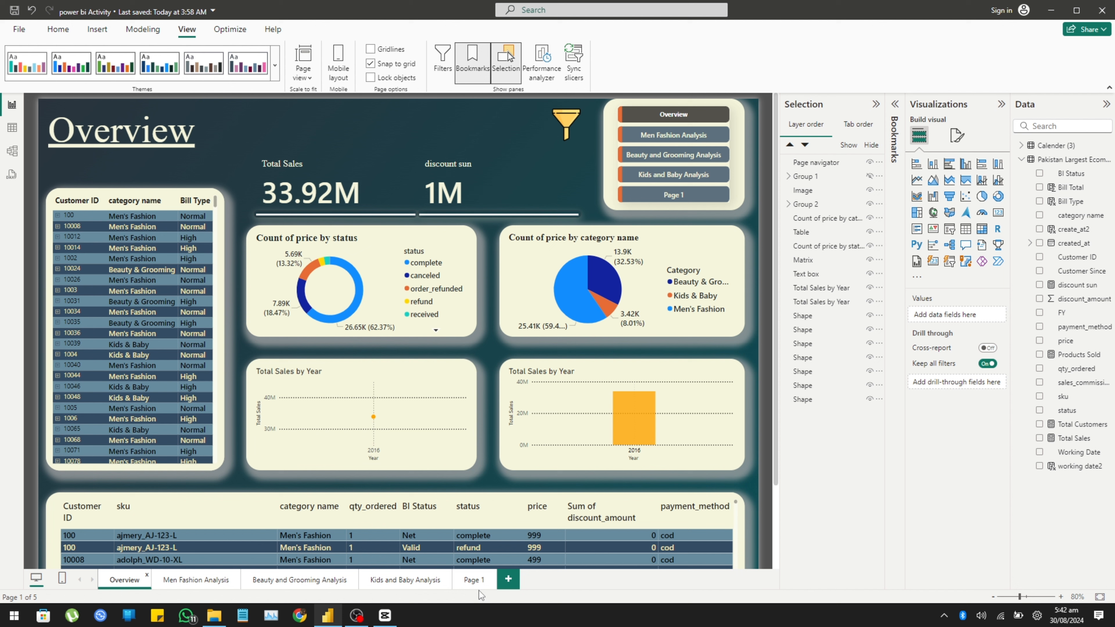
pyautogui.click(476, 582)
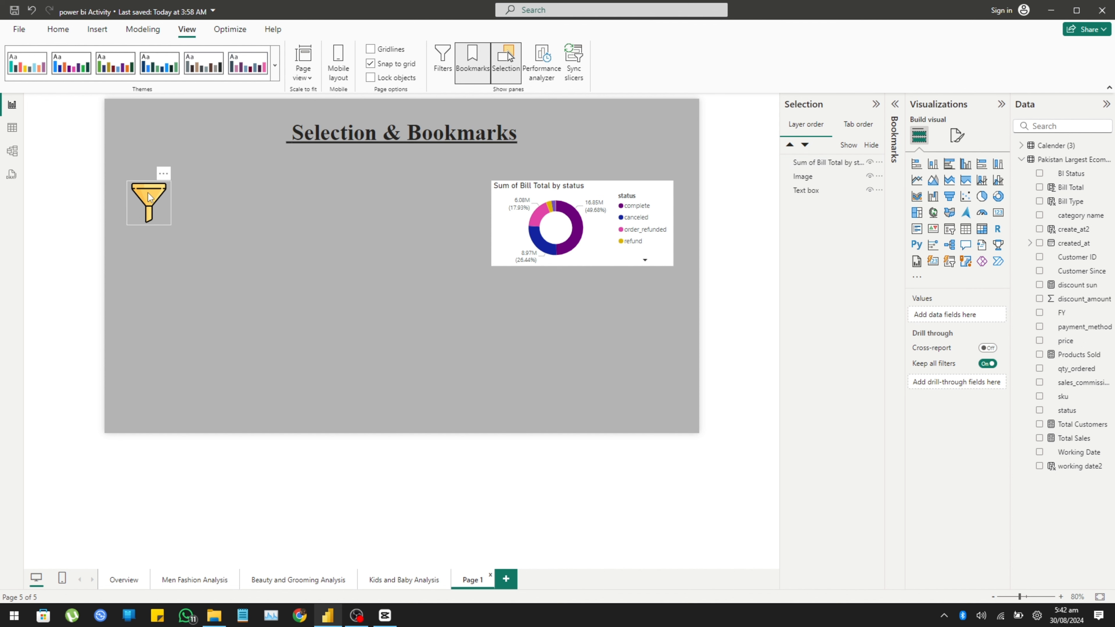
# Step: Move the funnel image slightly down and insert a rounded rectangle directly beside it, sized as a filter panel
pyautogui.moveTo(148, 221); pyautogui.dragTo(140, 249)
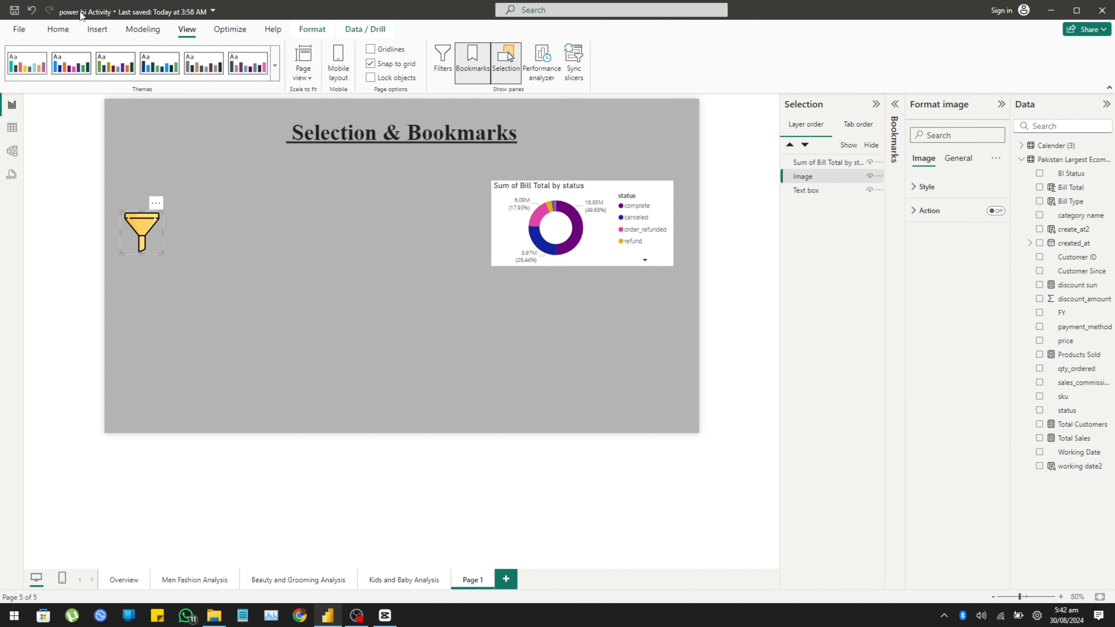
pyautogui.click(97, 29)
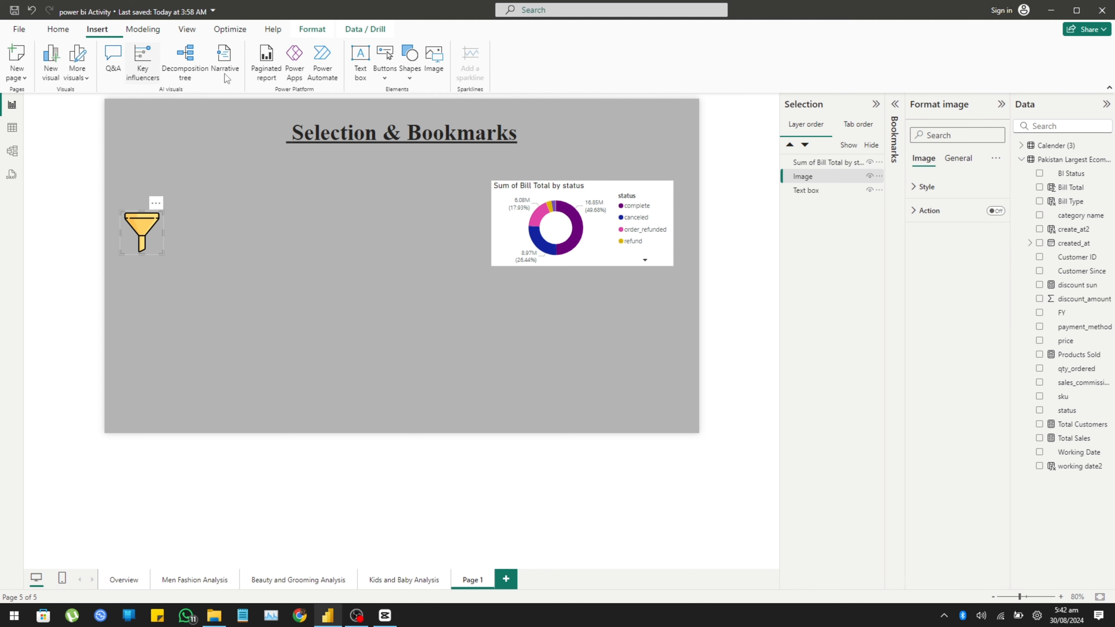
pyautogui.click(410, 78)
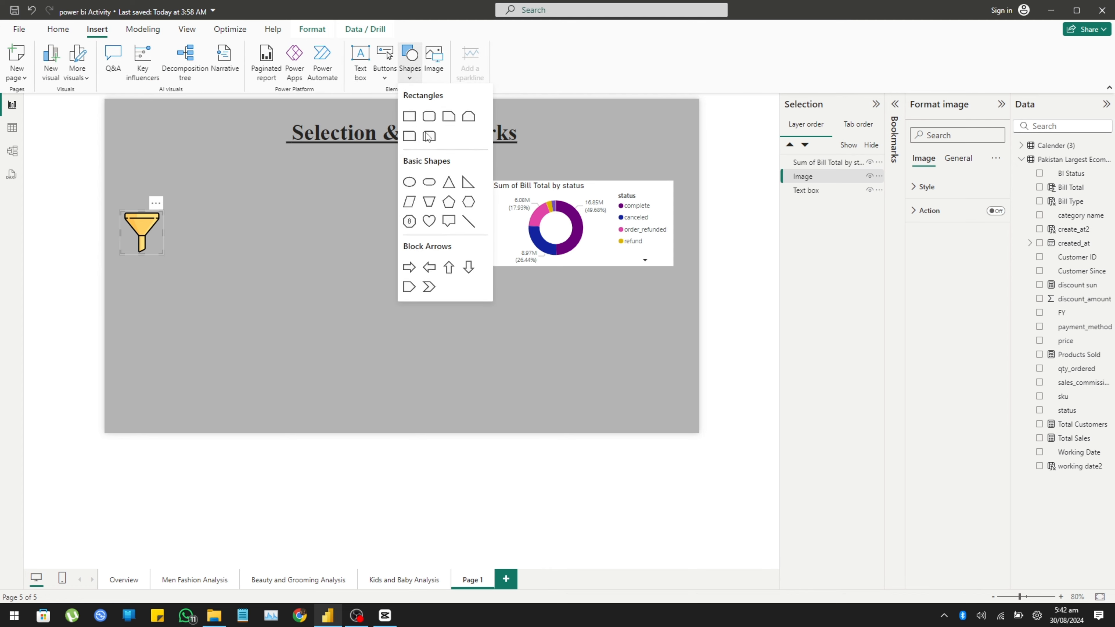
pyautogui.click(434, 118)
pyautogui.moveTo(276, 327); pyautogui.dragTo(258, 256)
pyautogui.moveTo(312, 280); pyautogui.dragTo(317, 285)
pyautogui.moveTo(246, 349); pyautogui.dragTo(257, 316)
pyautogui.click(568, 352)
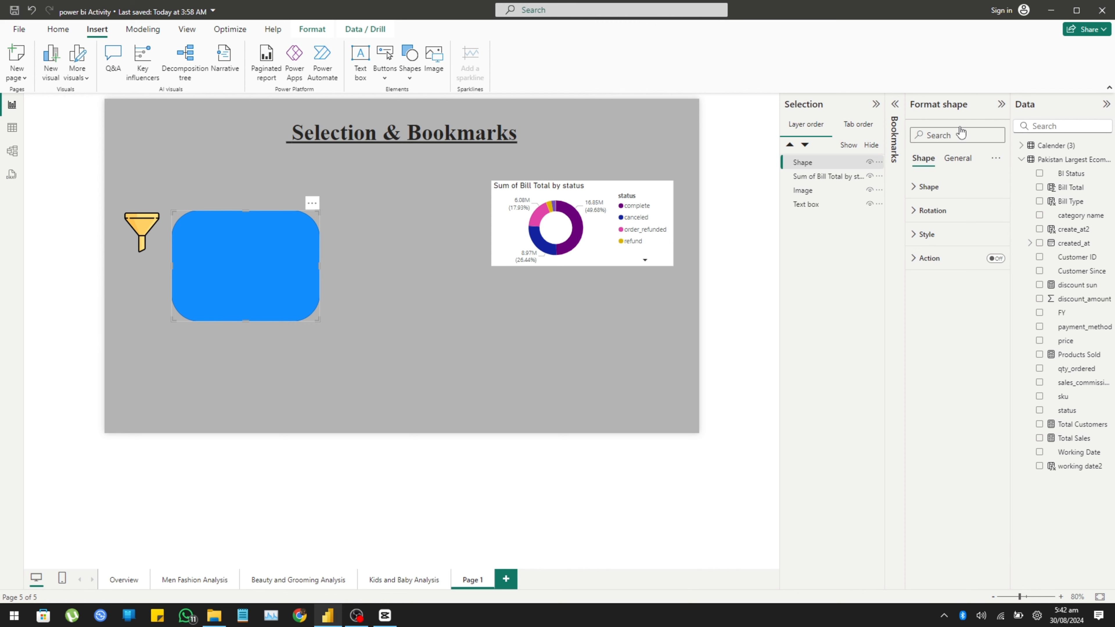
# Step: Add a status slicer, place it on the blue rounded rectangle and shrink it to fit the lower part
pyautogui.moveTo(1081, 410); pyautogui.dragTo(555, 306)
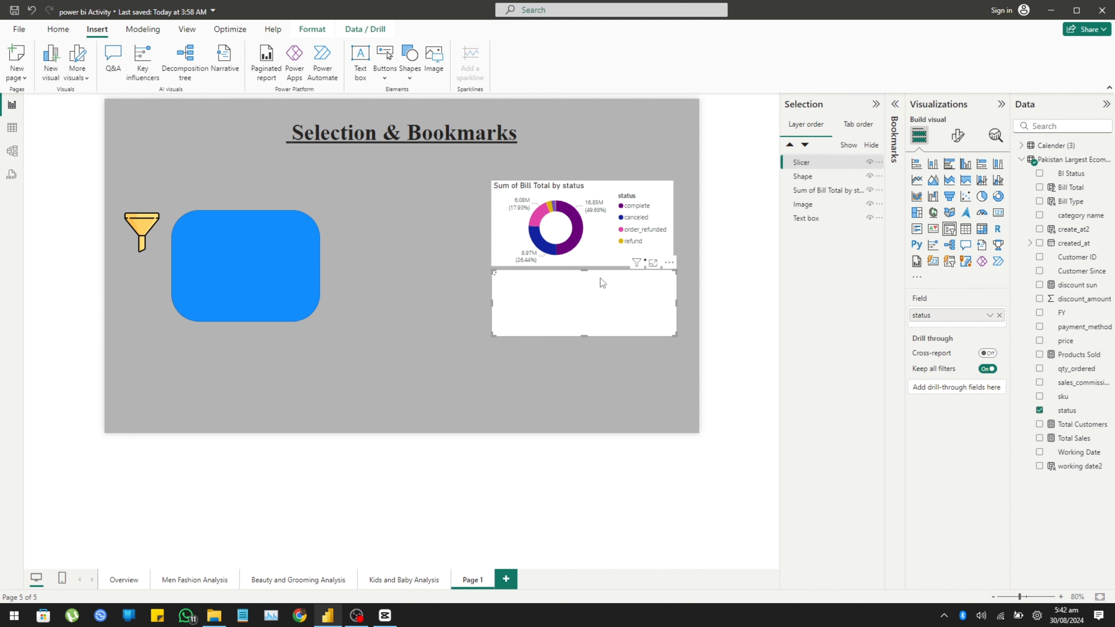
pyautogui.moveTo(600, 278); pyautogui.dragTo(290, 245)
pyautogui.moveTo(363, 265); pyautogui.dragTo(357, 263)
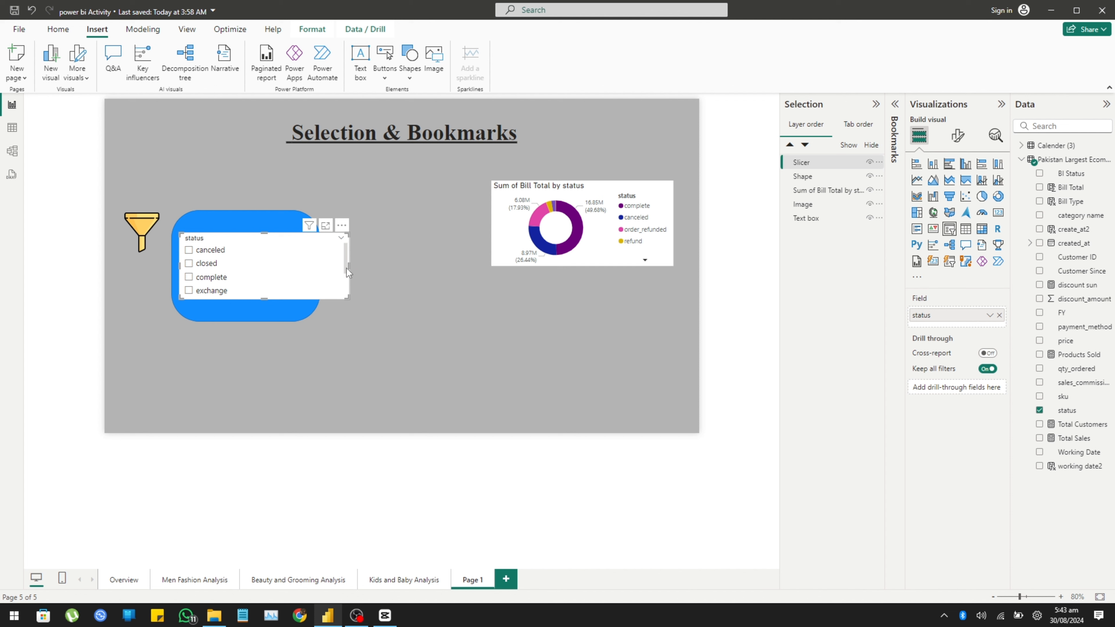
pyautogui.moveTo(346, 268); pyautogui.dragTo(310, 260)
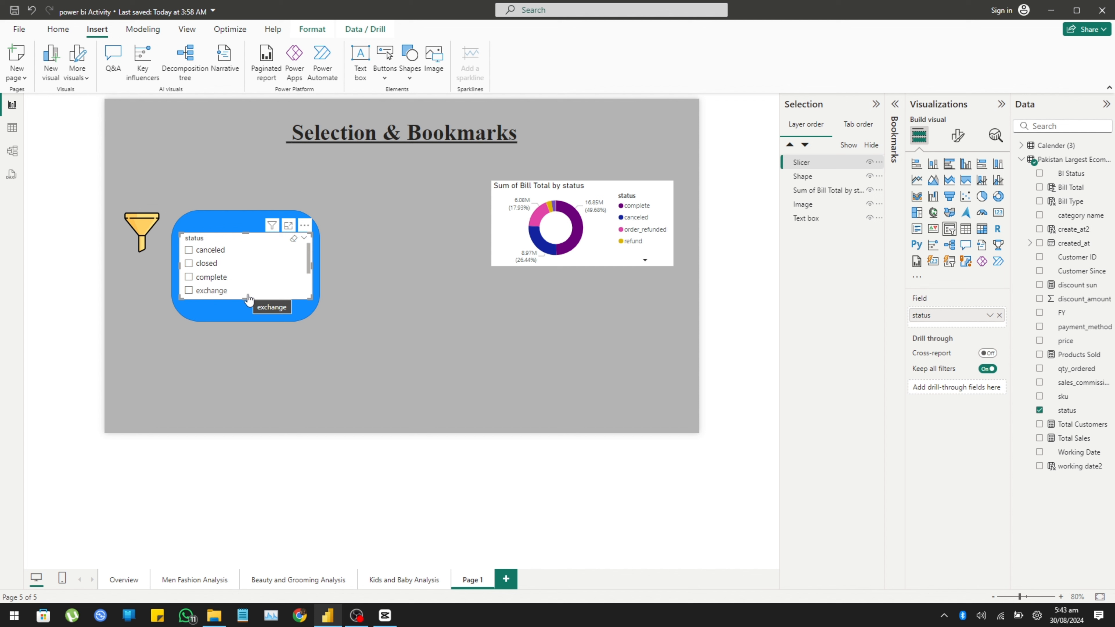
pyautogui.moveTo(248, 299); pyautogui.dragTo(267, 266)
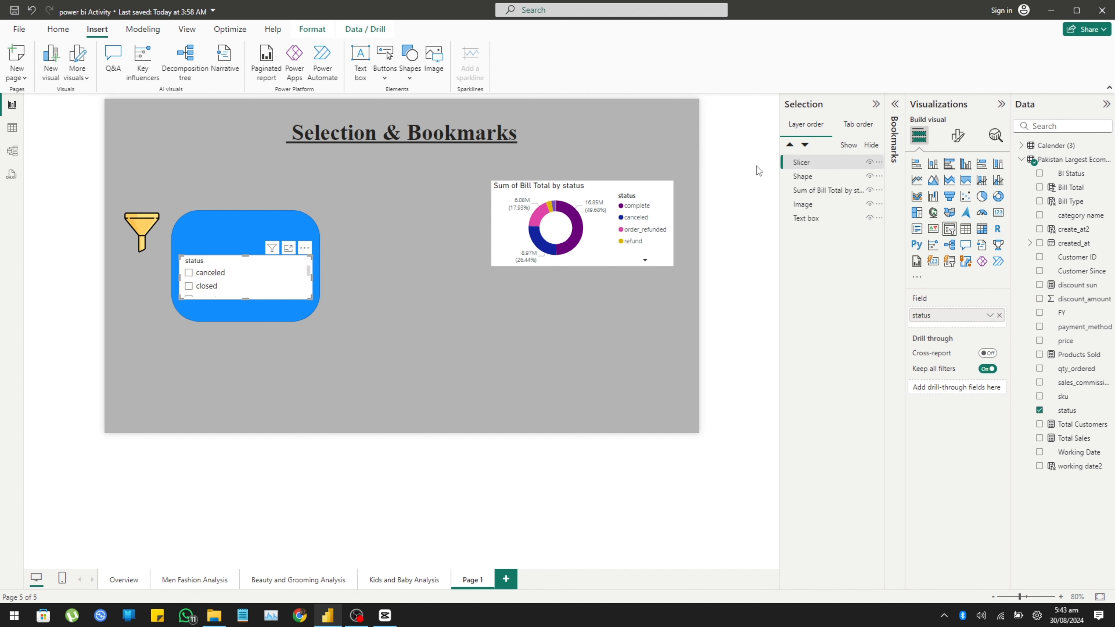
# Step: Set the status slicer's style to Dropdown and deselect the slicer
pyautogui.click(957, 135)
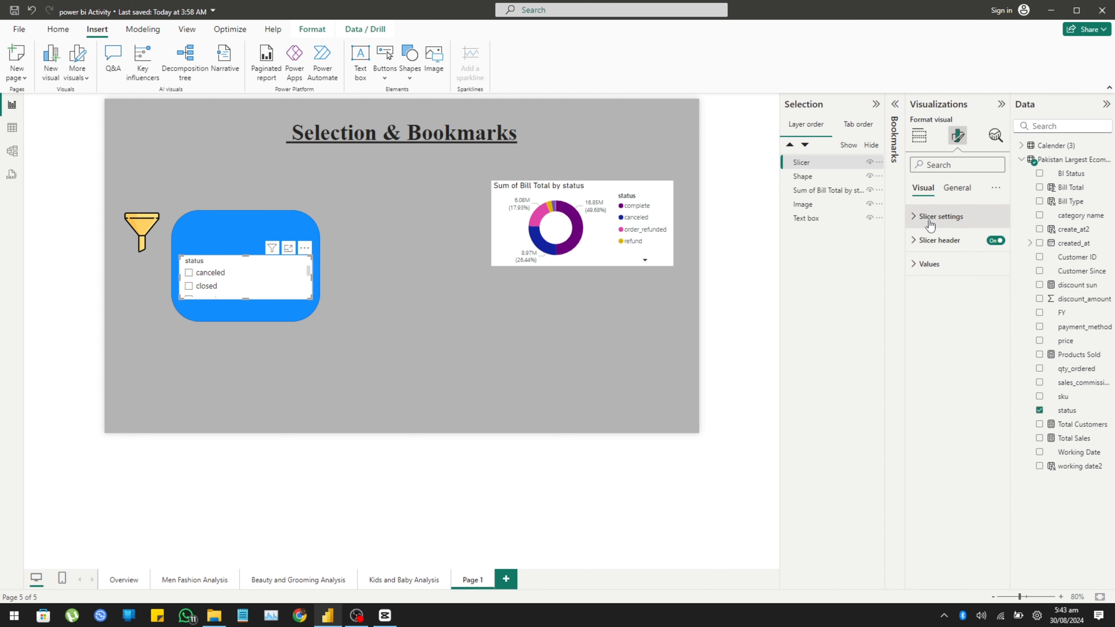
pyautogui.click(935, 216)
pyautogui.click(961, 274)
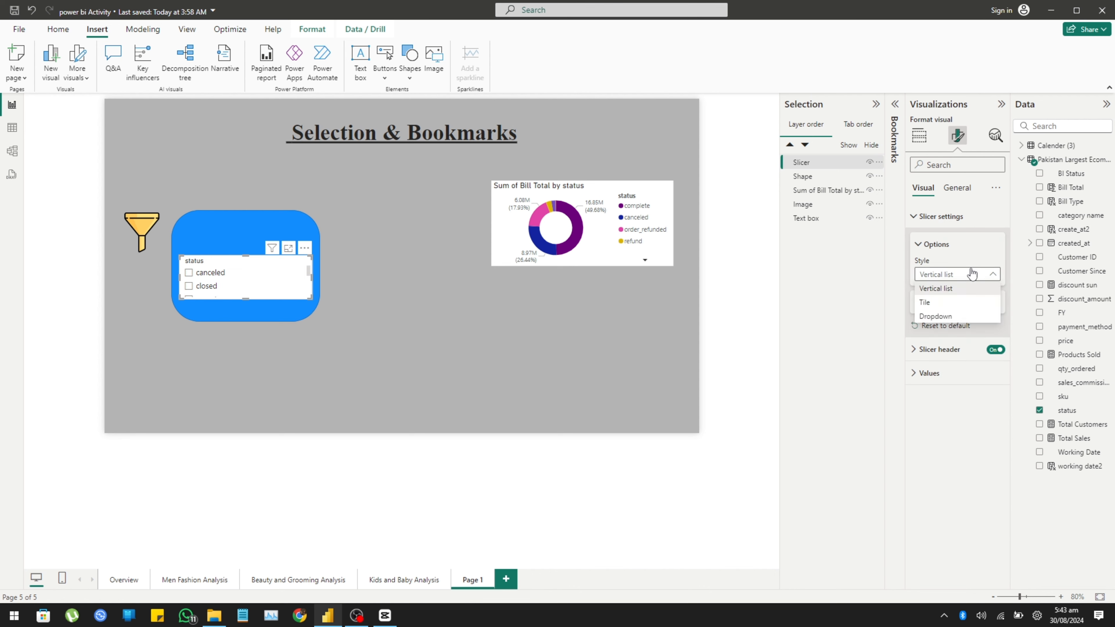
pyautogui.click(944, 317)
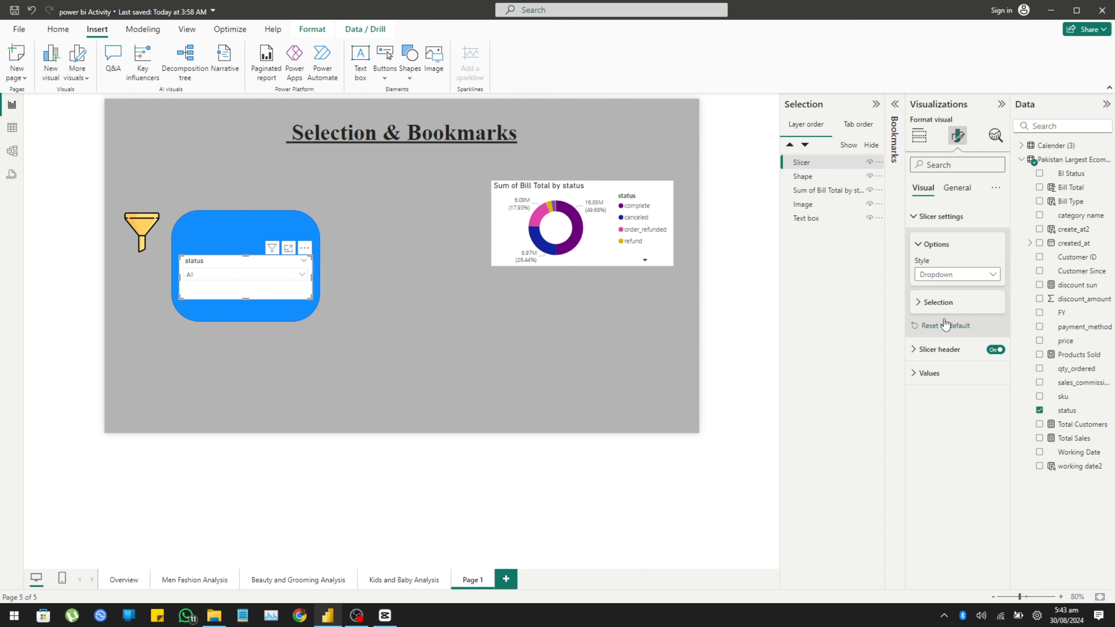
pyautogui.click(218, 107)
# Step: Insert a blank button and resize it into a small box in the upper-right corner of the blue rounded rectangle
pyautogui.click(384, 62)
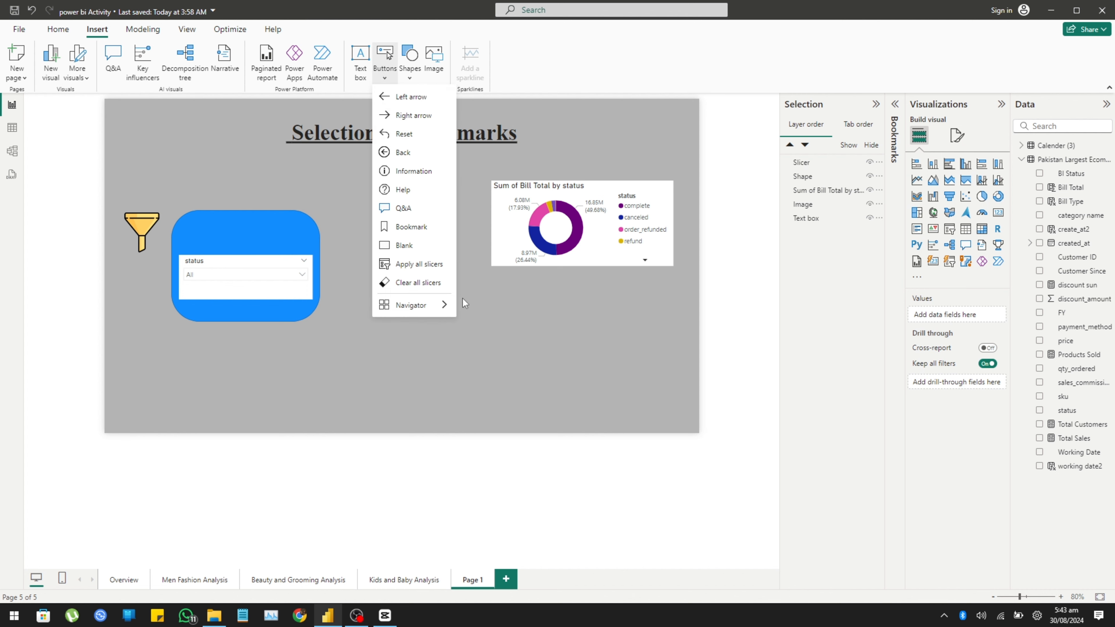
pyautogui.click(420, 250)
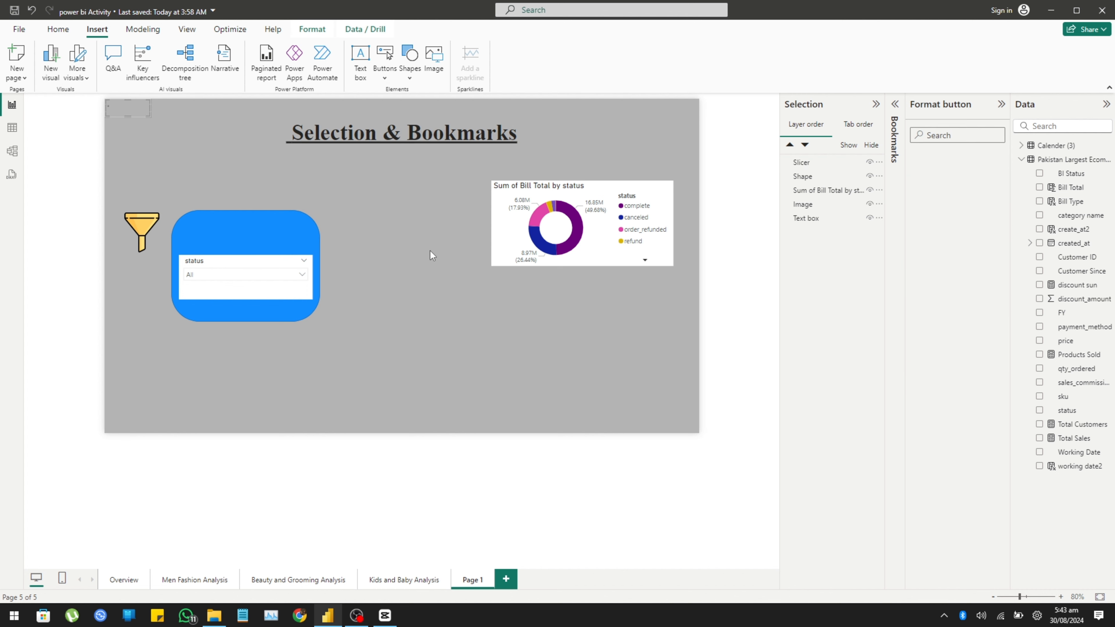
pyautogui.moveTo(131, 108); pyautogui.dragTo(272, 231)
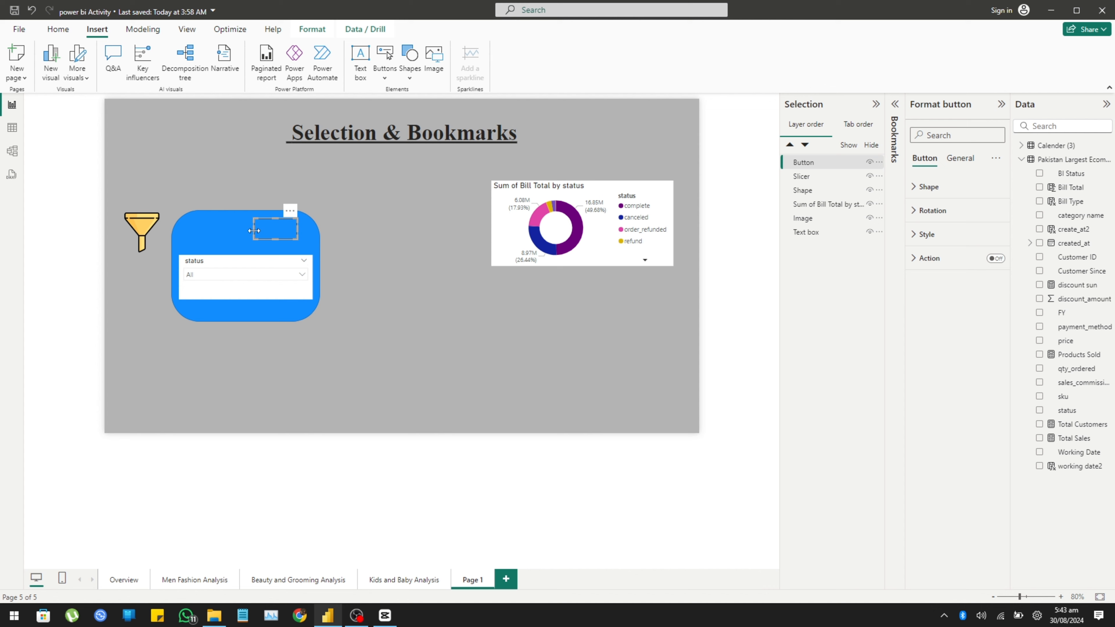
pyautogui.moveTo(254, 230); pyautogui.dragTo(305, 243)
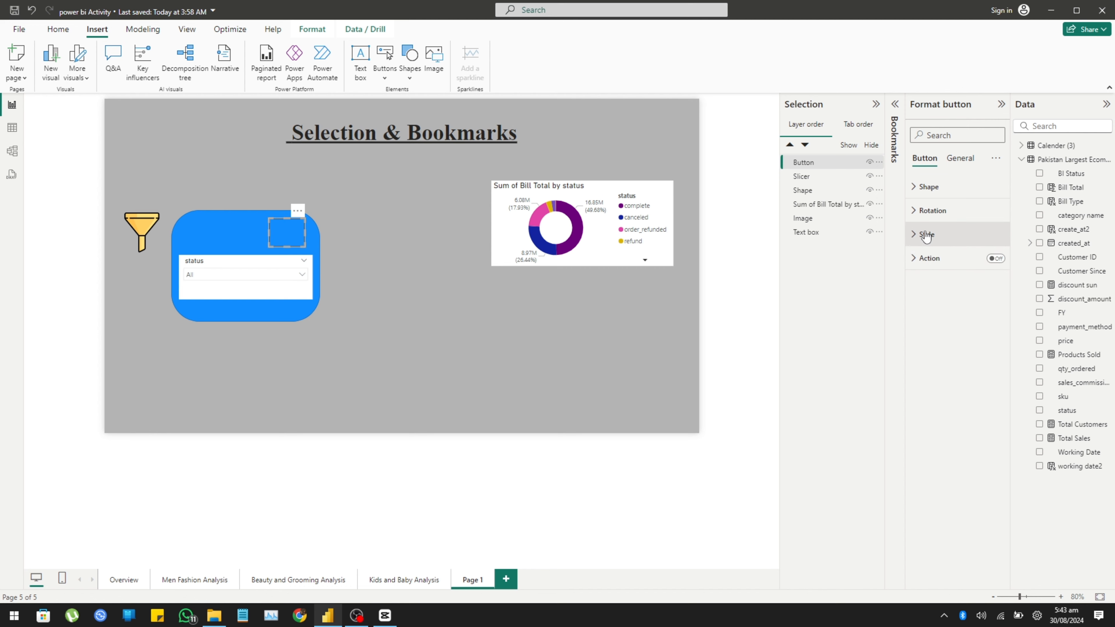
# Step: Turn on the blank button's text, set it to X and set the font size to 25
pyautogui.click(928, 235)
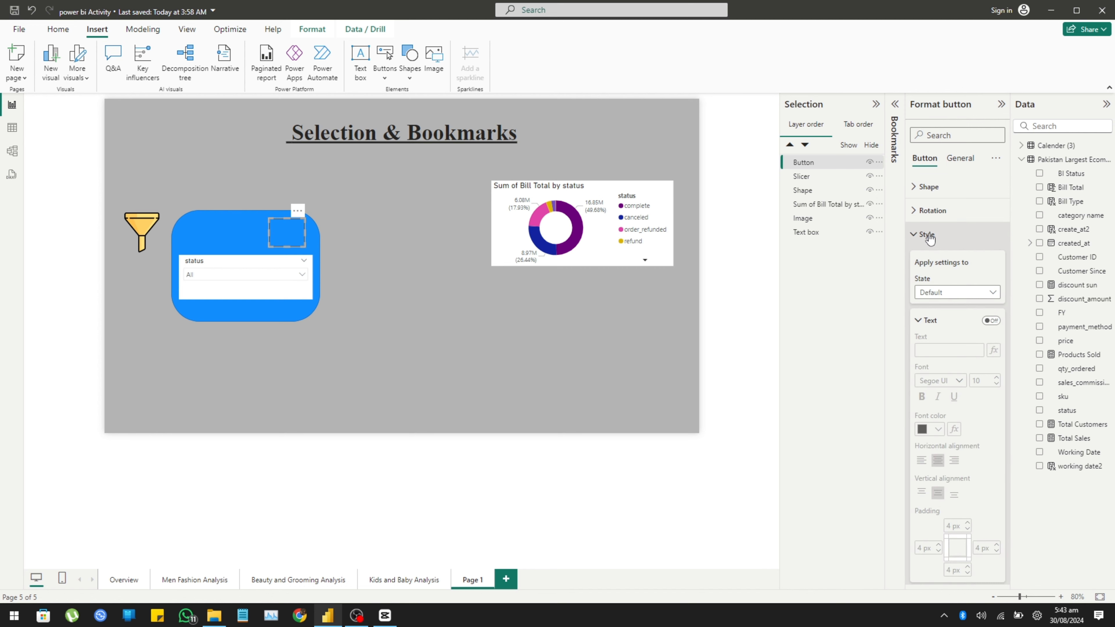
pyautogui.click(990, 320)
pyautogui.click(954, 351)
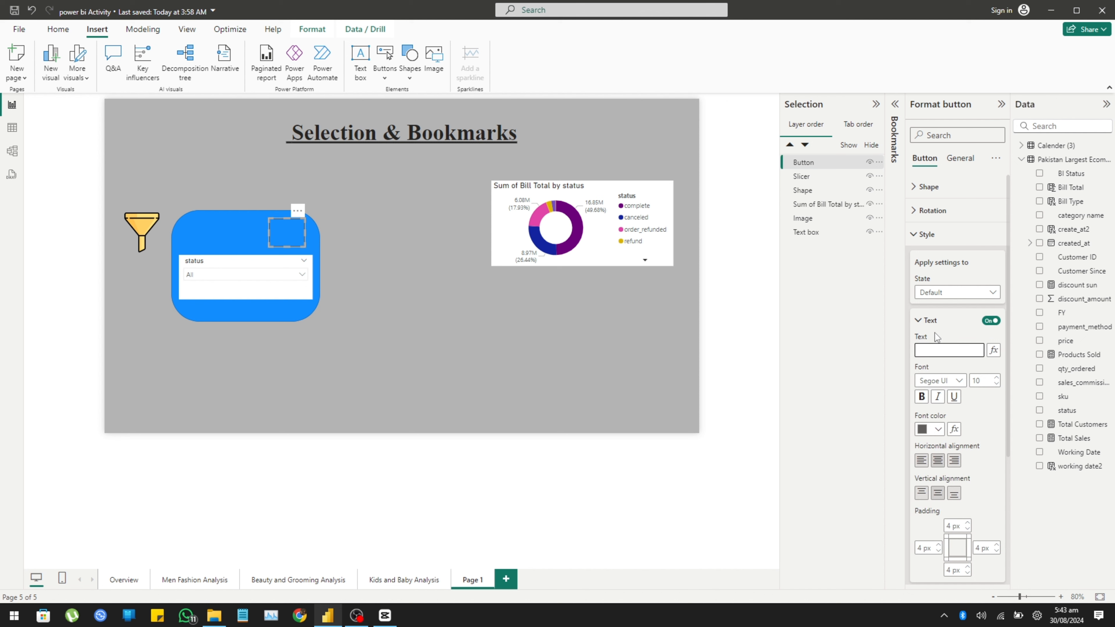
pyautogui.write('X')
pyautogui.click(983, 378)
pyautogui.press('BackSpace')
pyautogui.write('25')
# Step: Change the font of the button's X text to Arial Unicode
pyautogui.click(962, 381)
pyautogui.click(961, 381)
pyautogui.click(960, 382)
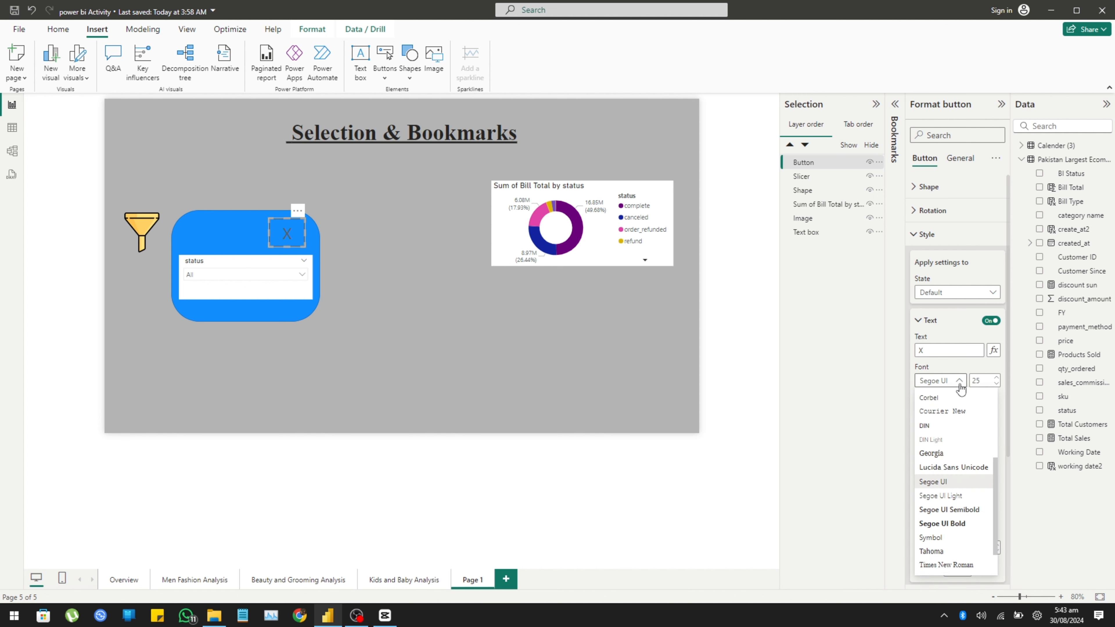
pyautogui.scroll(3, 960, 417)
pyautogui.click(957, 424)
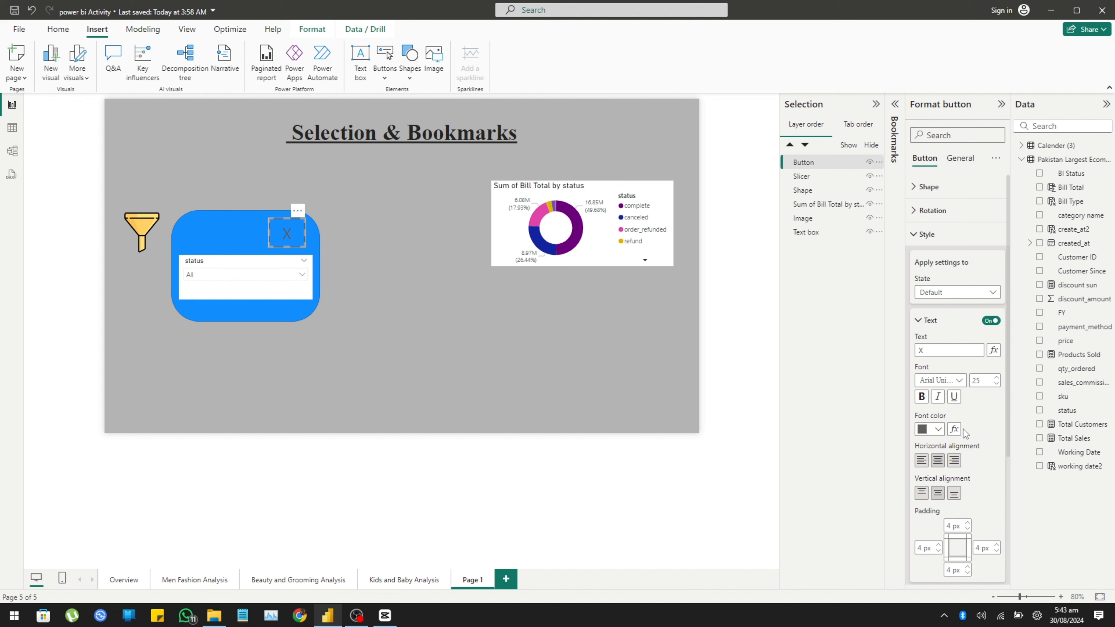
# Step: Turn off the X button's border, inspect its icon settings, and deselect the button
pyautogui.scroll(-4, 978, 415)
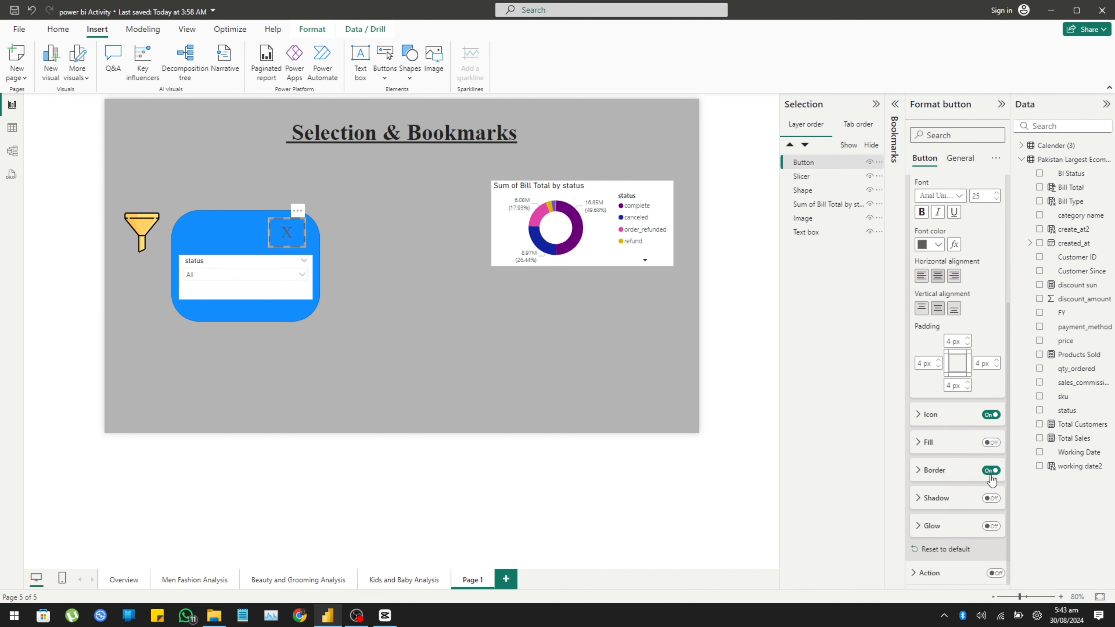
pyautogui.click(1001, 467)
pyautogui.click(991, 470)
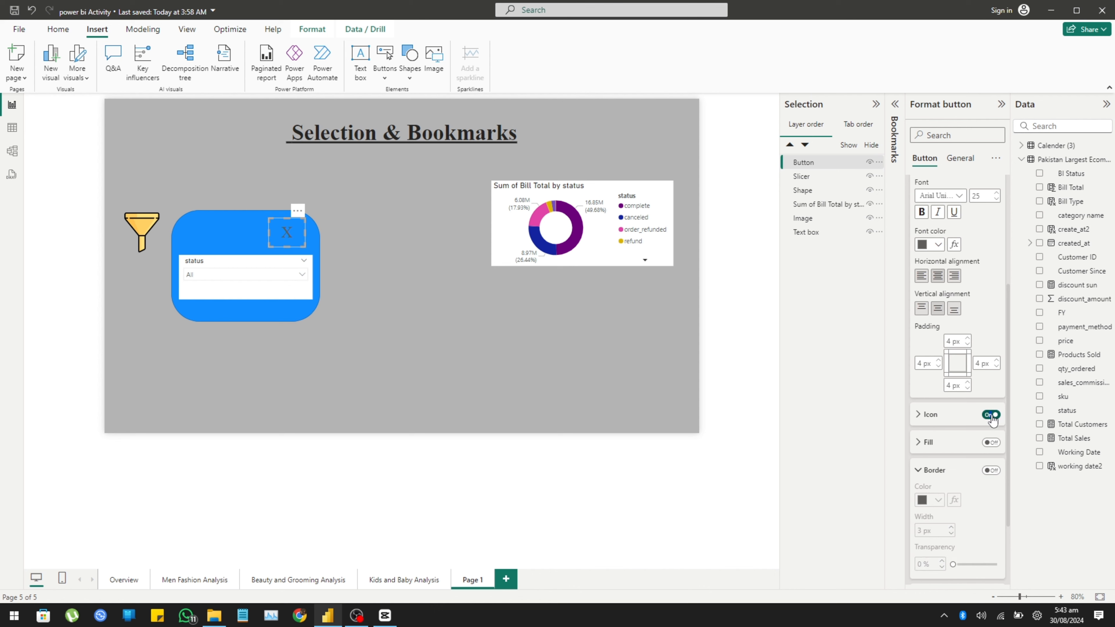
pyautogui.scroll(2, 977, 365)
pyautogui.scroll(2, 977, 364)
pyautogui.scroll(-5, 1001, 405)
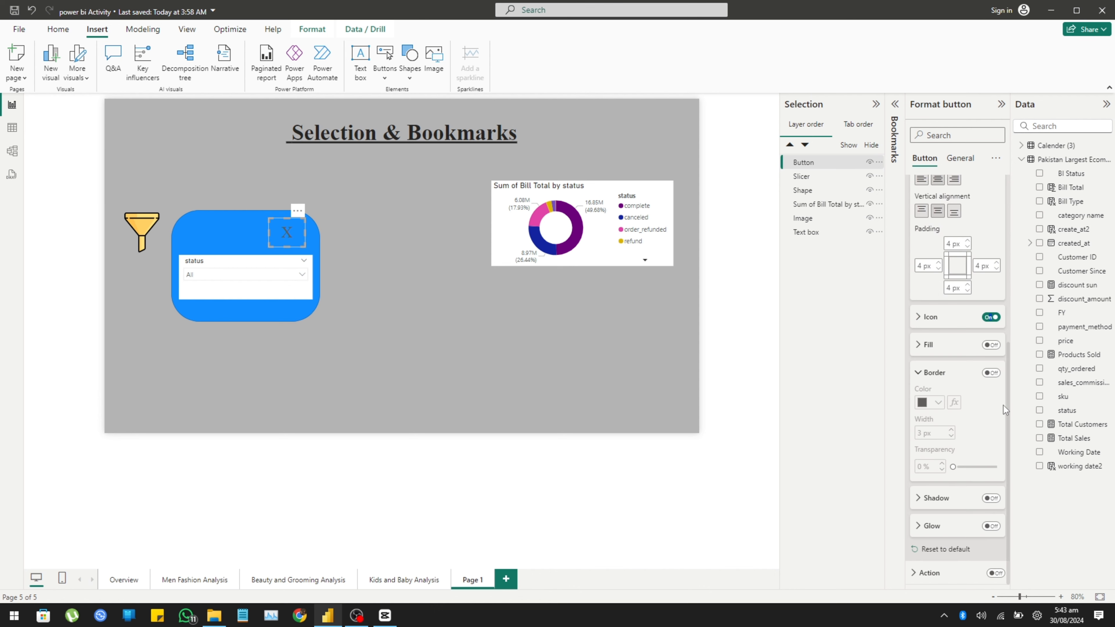
pyautogui.click(989, 327)
pyautogui.click(992, 318)
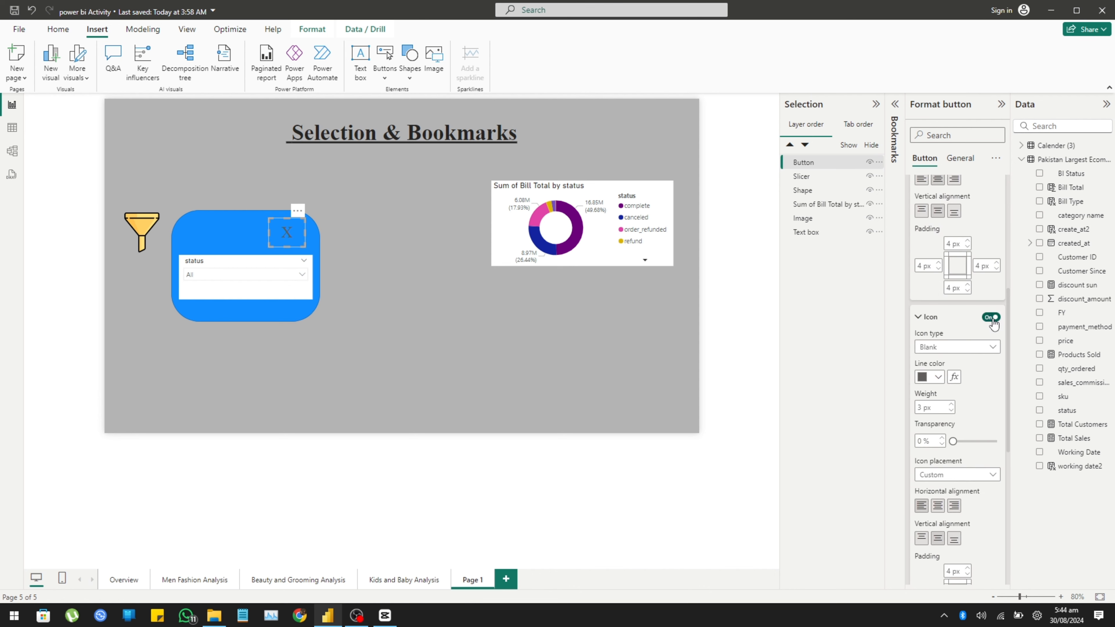
pyautogui.scroll(2, 978, 307)
pyautogui.click(926, 234)
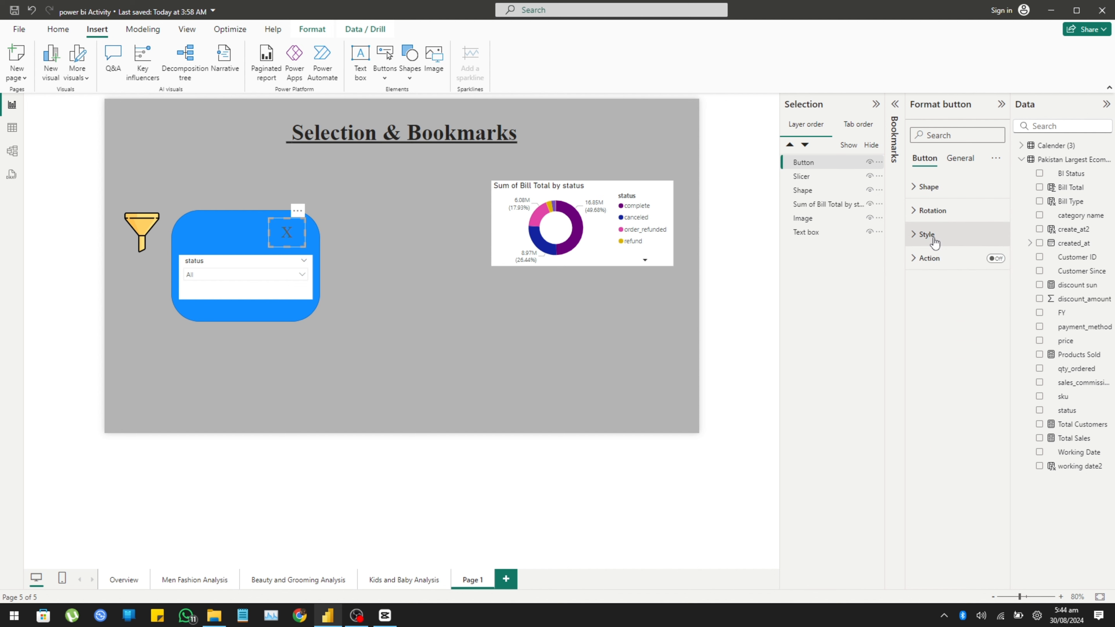
pyautogui.click(403, 315)
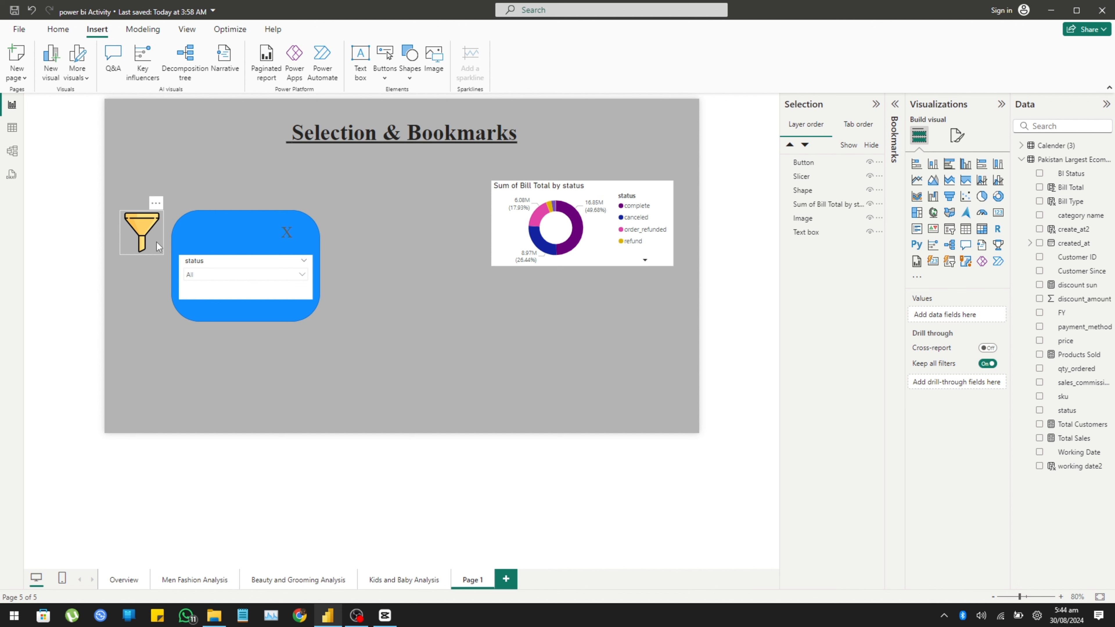
# Step: Make the fill of the blue rounded rectangle behind the status slicer partly transparent
pyautogui.click(221, 234)
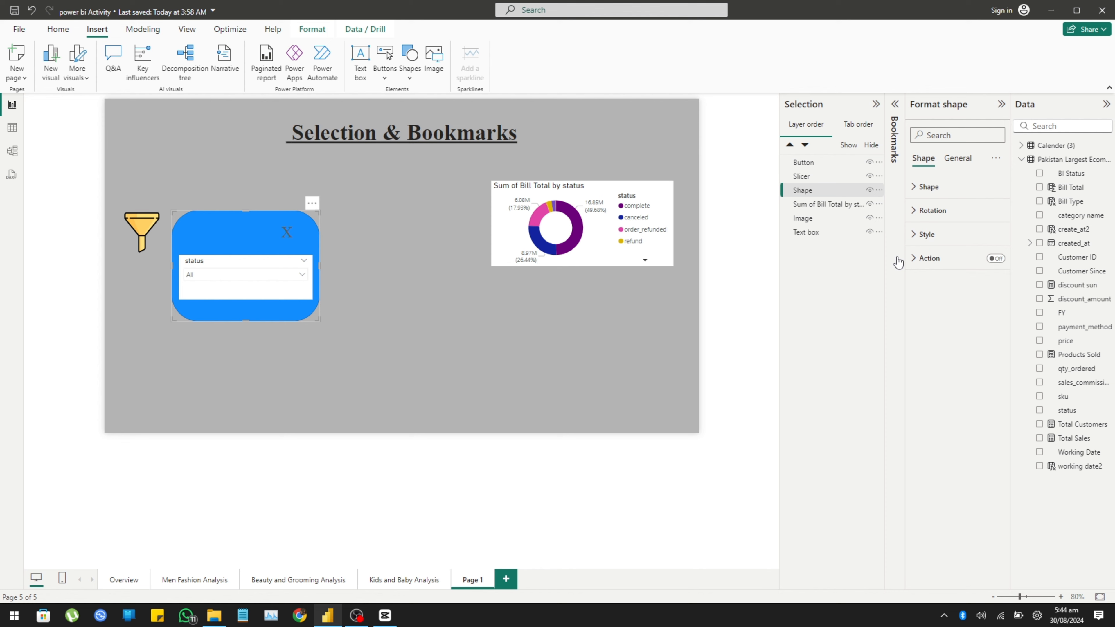
pyautogui.click(916, 236)
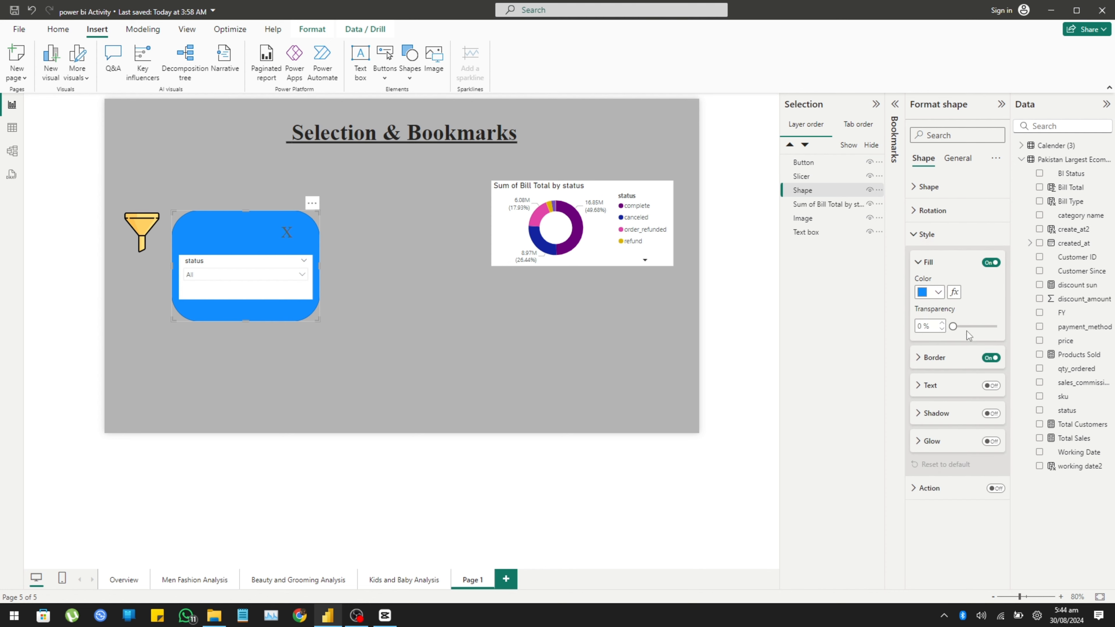
pyautogui.moveTo(953, 326); pyautogui.dragTo(975, 327)
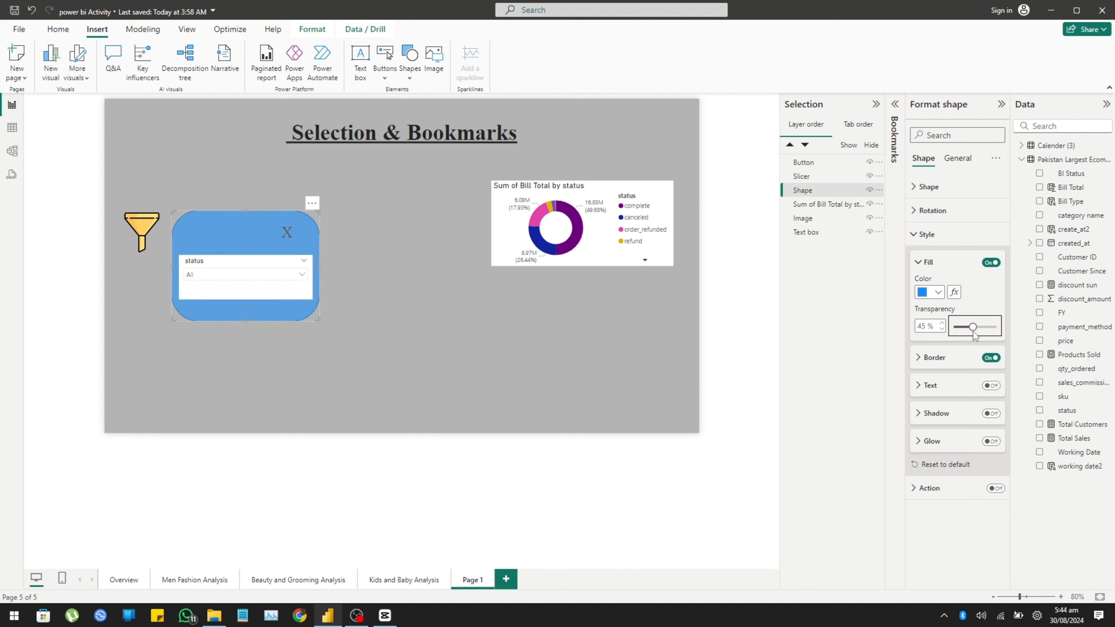
pyautogui.moveTo(971, 333); pyautogui.dragTo(967, 334)
pyautogui.click(584, 343)
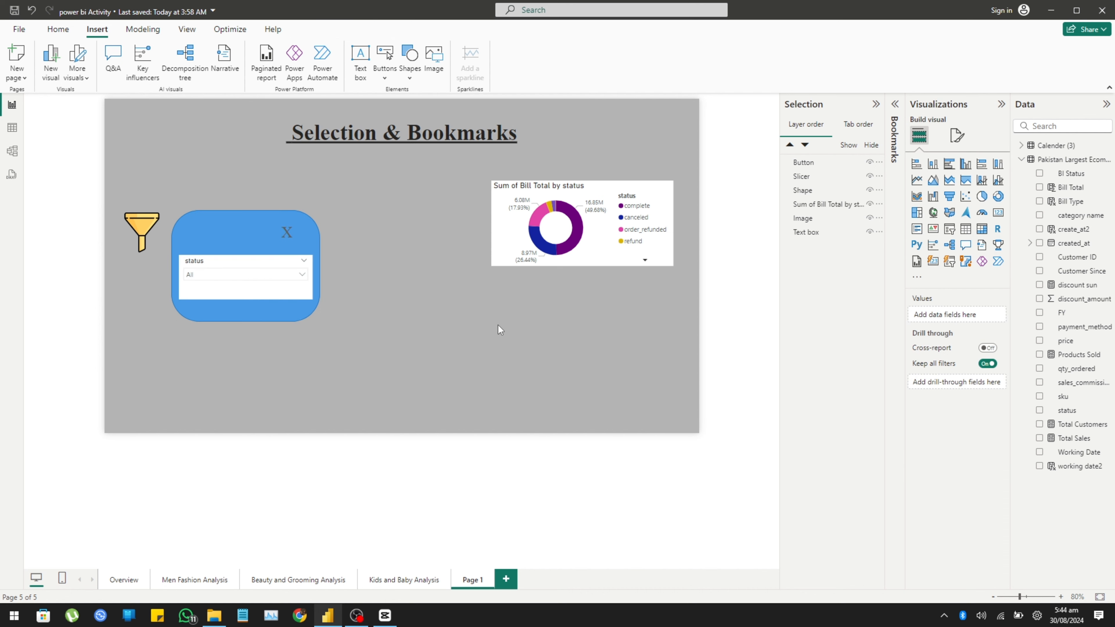
# Step: Change the font color of the X button's text to black
pyautogui.click(286, 236)
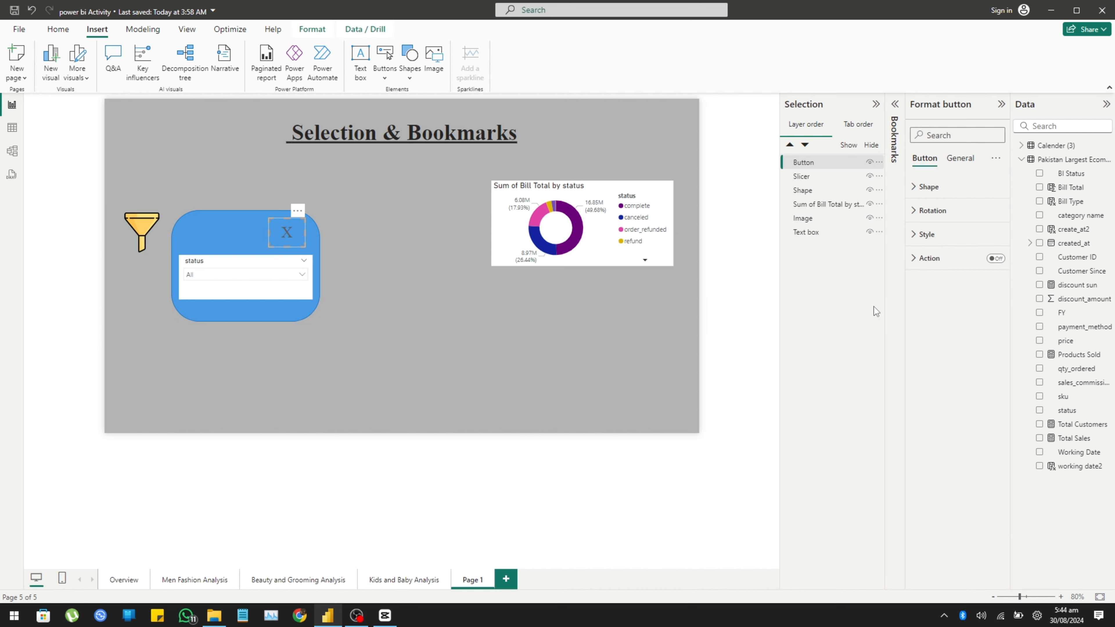
pyautogui.click(937, 235)
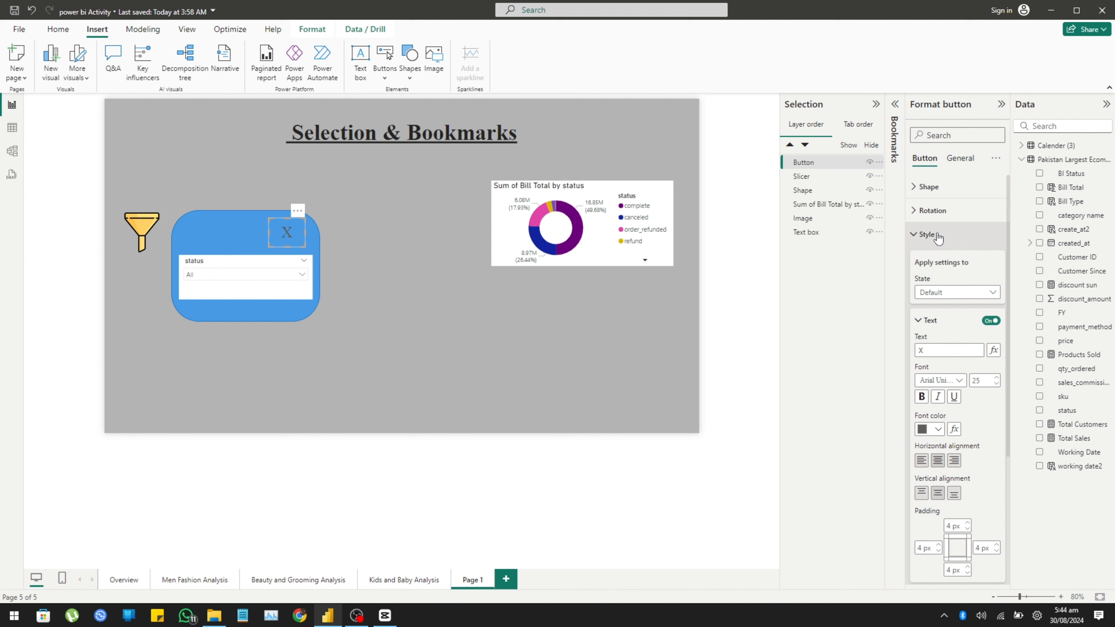
pyautogui.click(934, 428)
pyautogui.click(947, 380)
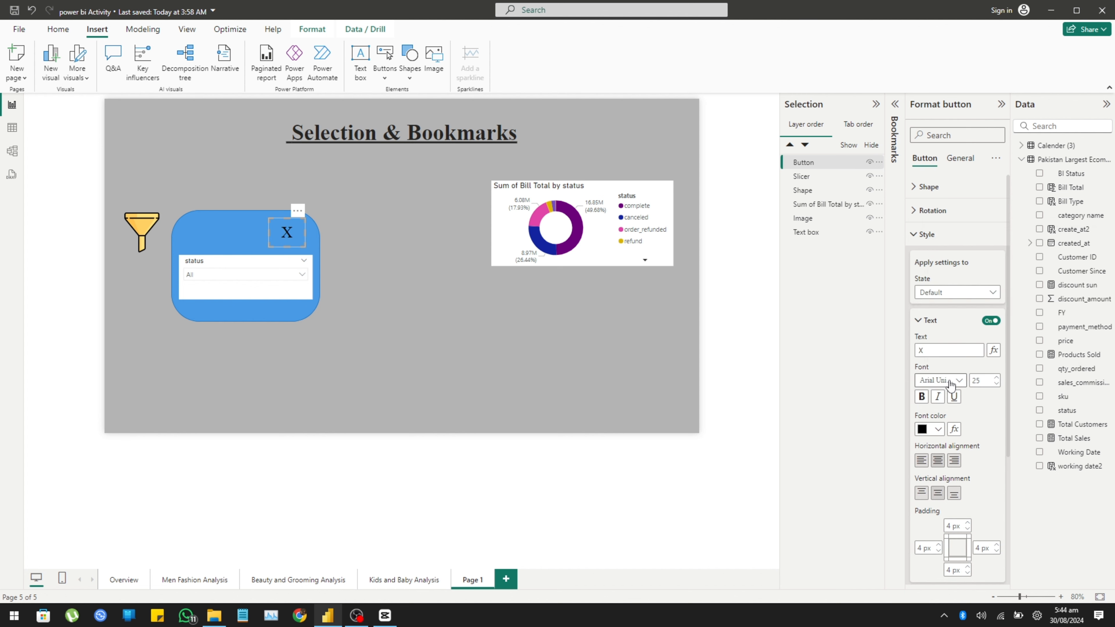
pyautogui.click(603, 374)
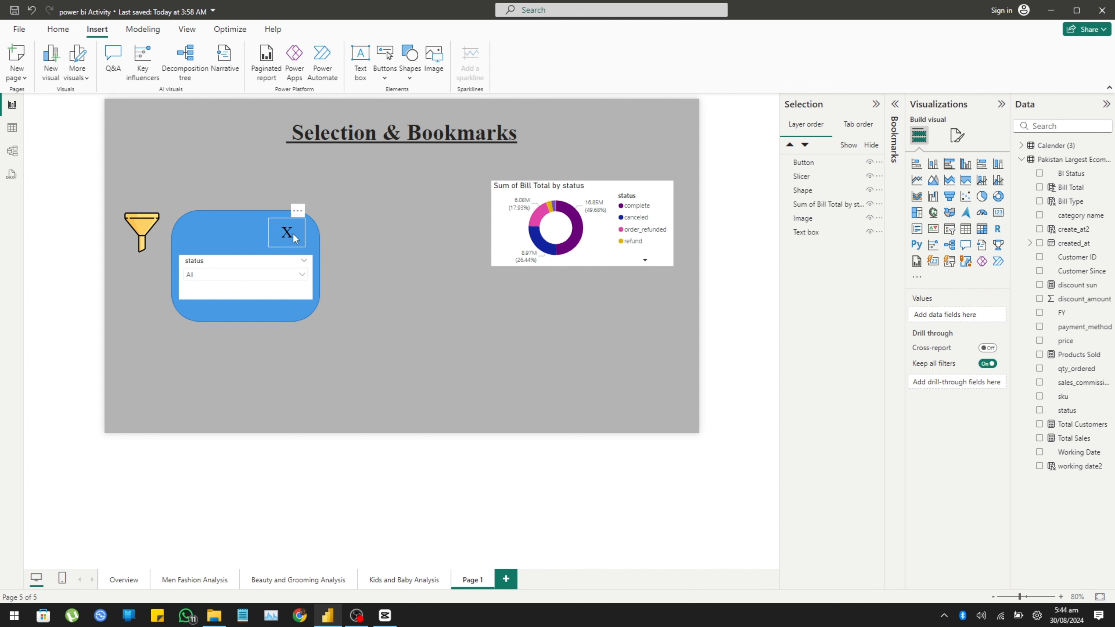
# Step: Test the status slicer by filtering on exchange, complete and received in turn, and clear the selection
pyautogui.click(302, 275)
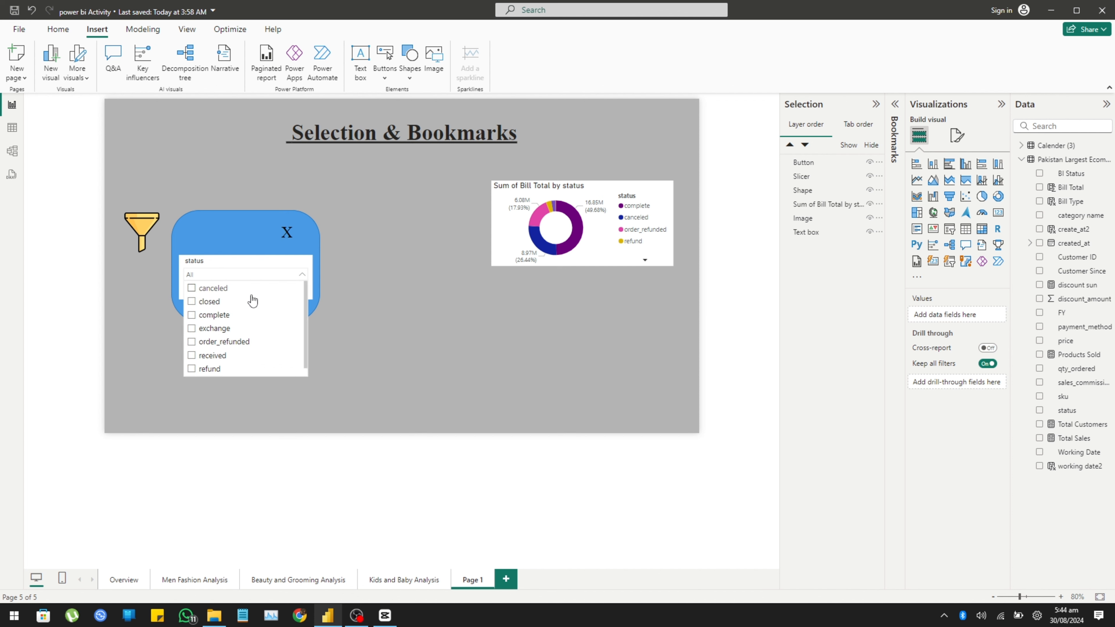
pyautogui.click(211, 330)
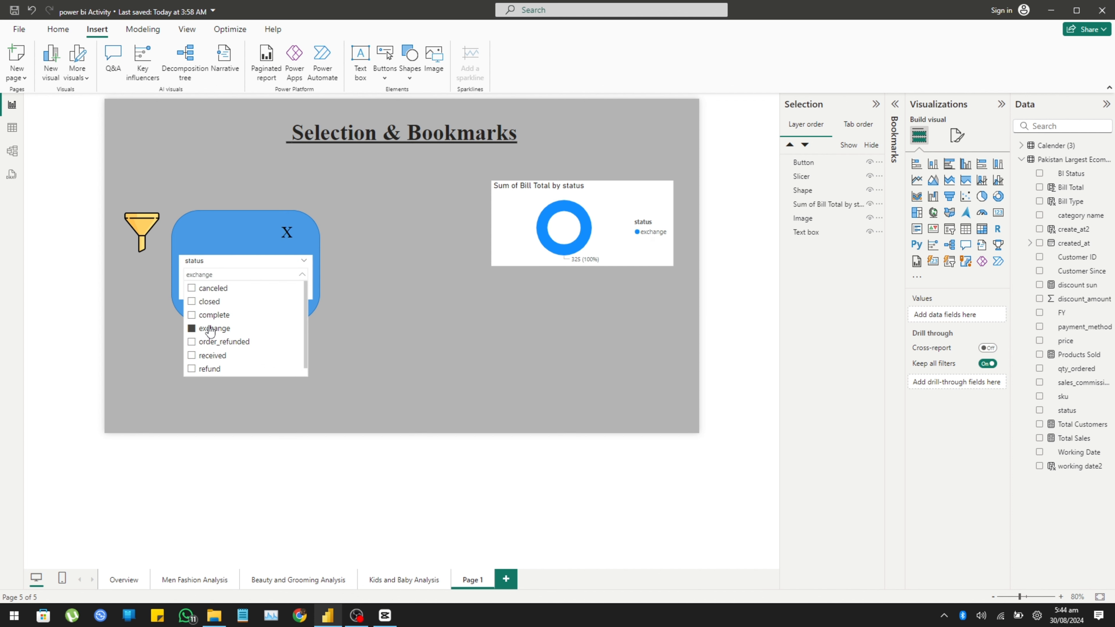
pyautogui.click(210, 315)
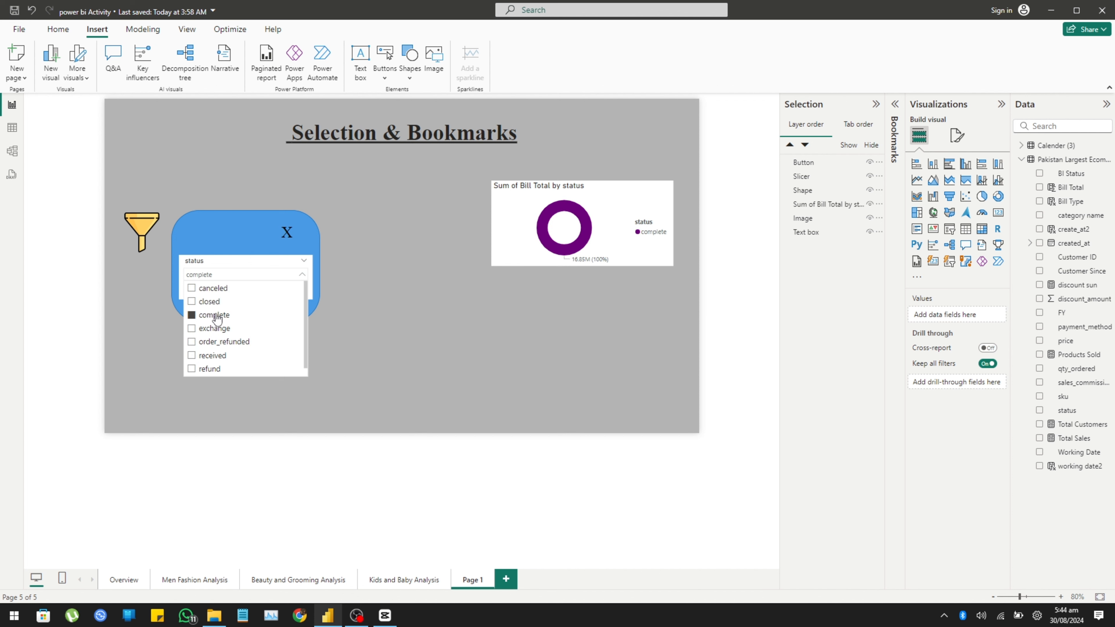
pyautogui.click(207, 355)
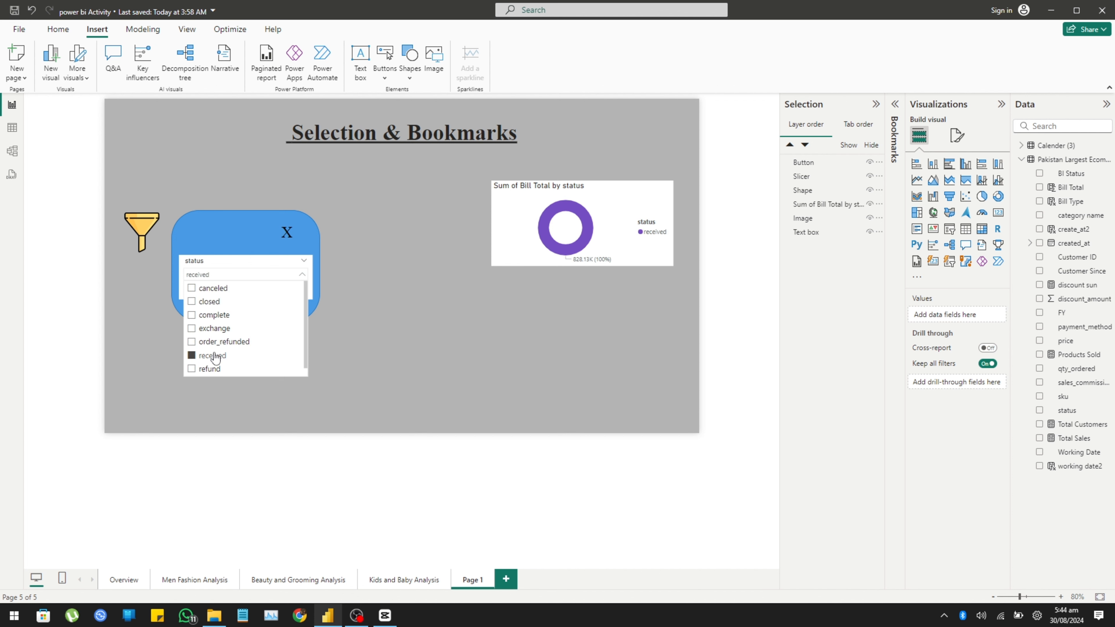
pyautogui.click(208, 355)
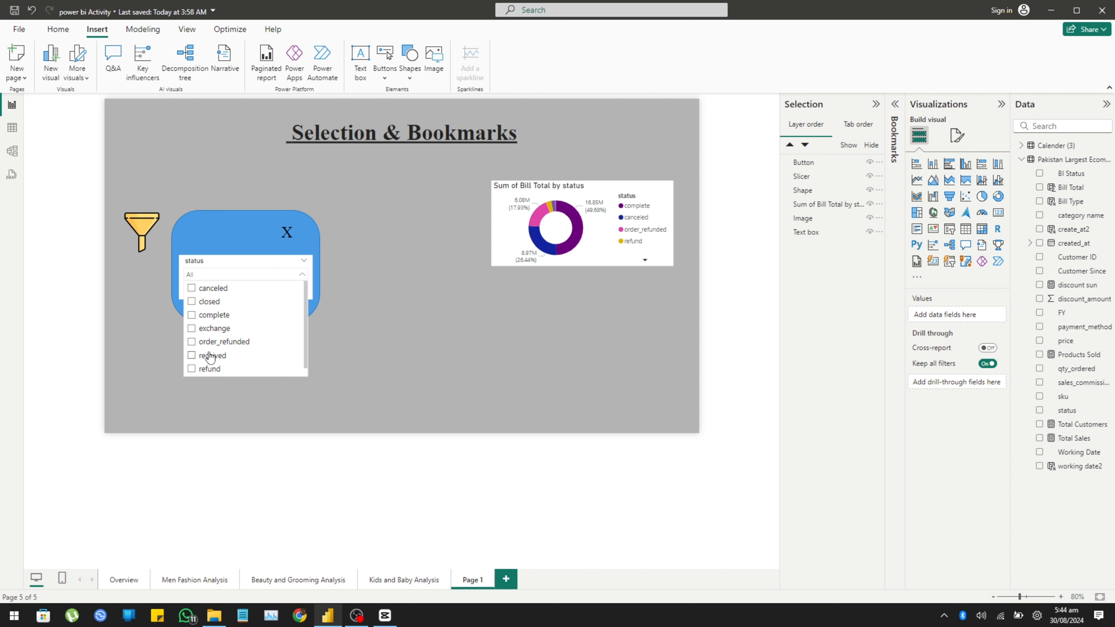
pyautogui.click(301, 276)
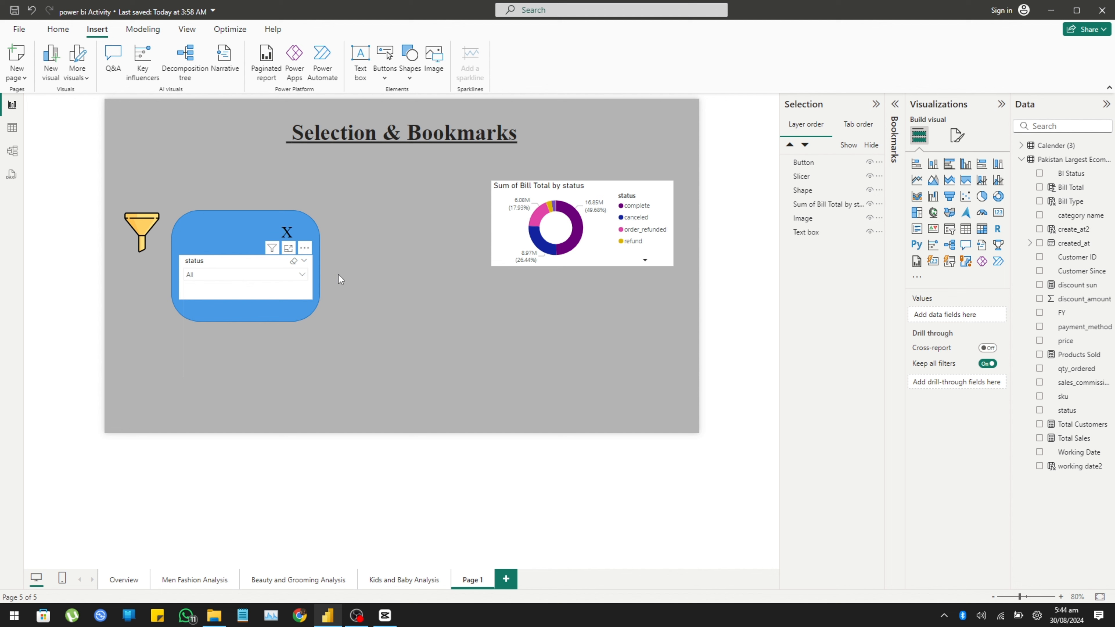
# Step: Turn off multi-select with Ctrl and turn on the Select all option for the status slicer
pyautogui.click(225, 262)
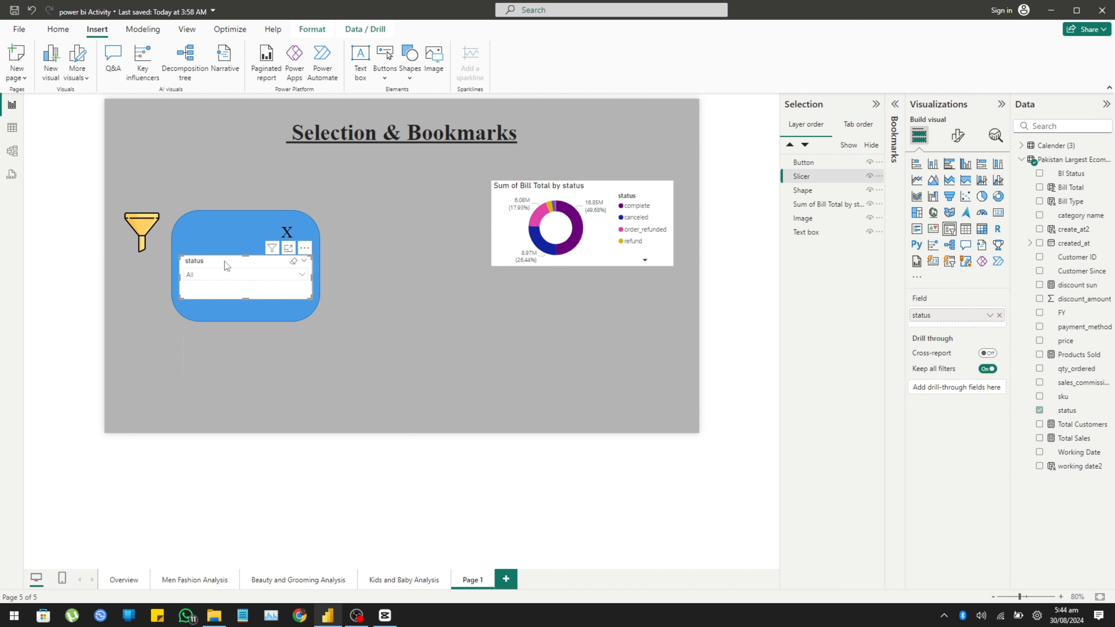
pyautogui.click(958, 140)
pyautogui.click(921, 220)
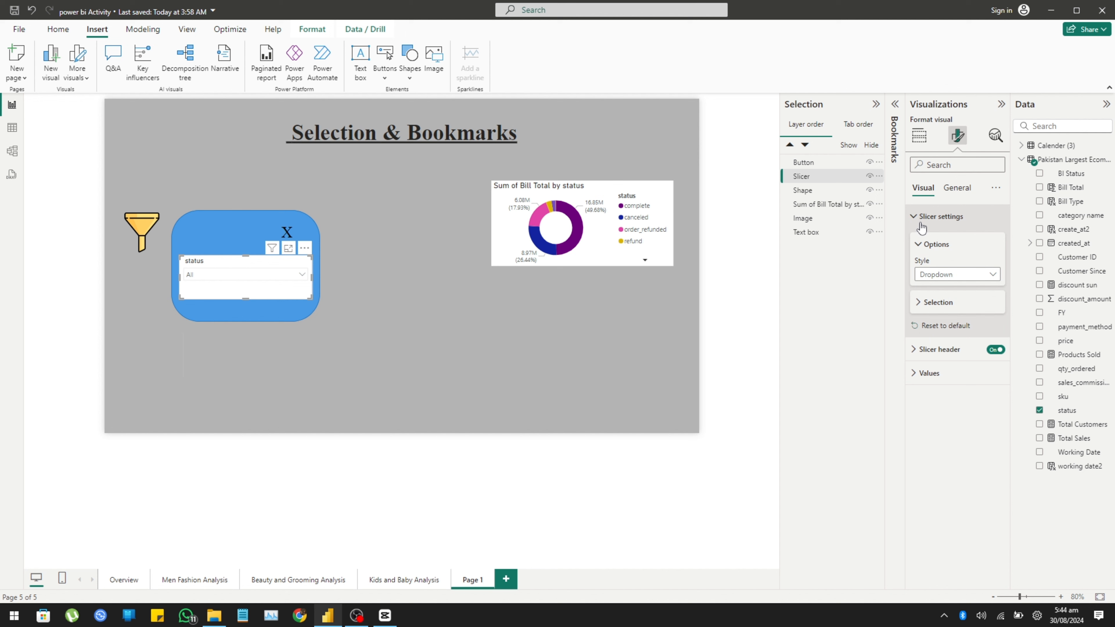
pyautogui.click(933, 306)
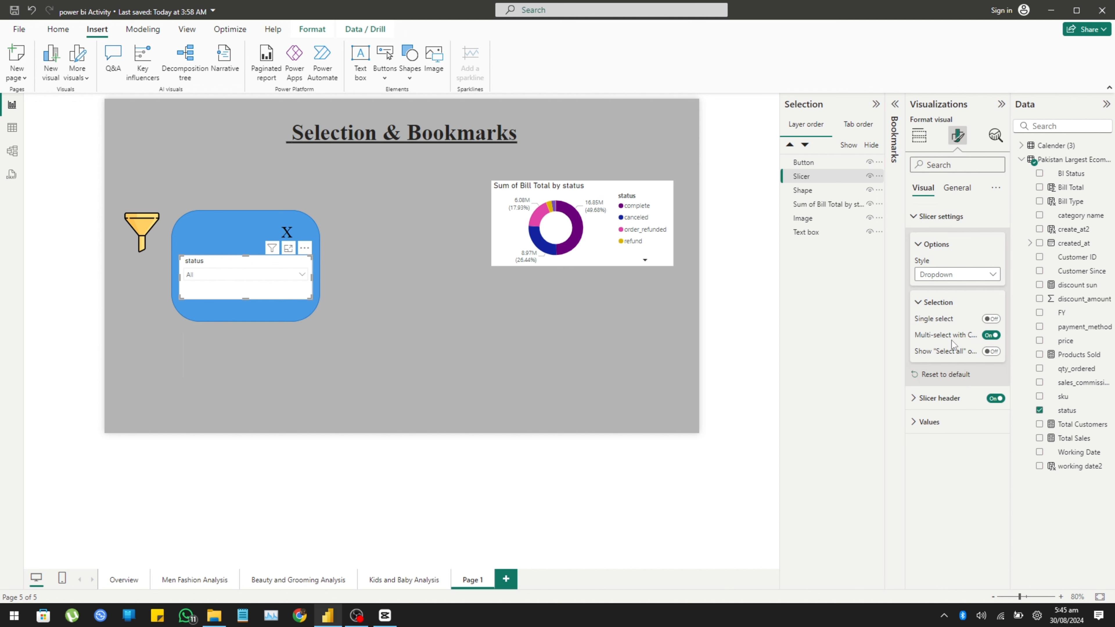
pyautogui.click(992, 336)
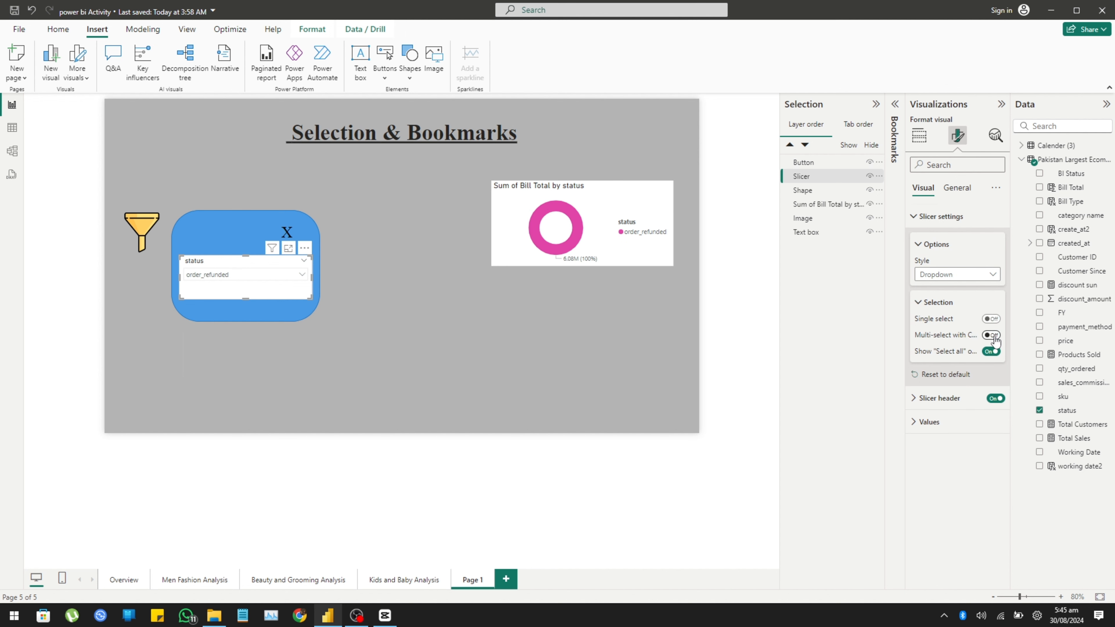
# Step: Test multiple selection in the status slicer by adding exchange and complete to order_refunded, and clear all three values
pyautogui.click(277, 275)
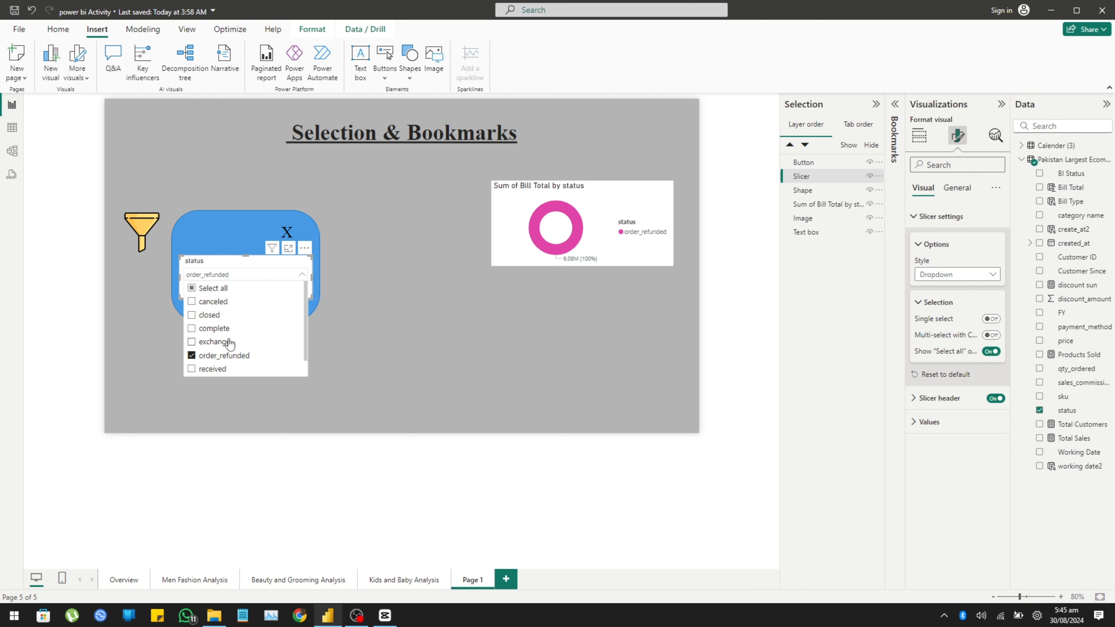
pyautogui.click(222, 342)
pyautogui.click(215, 329)
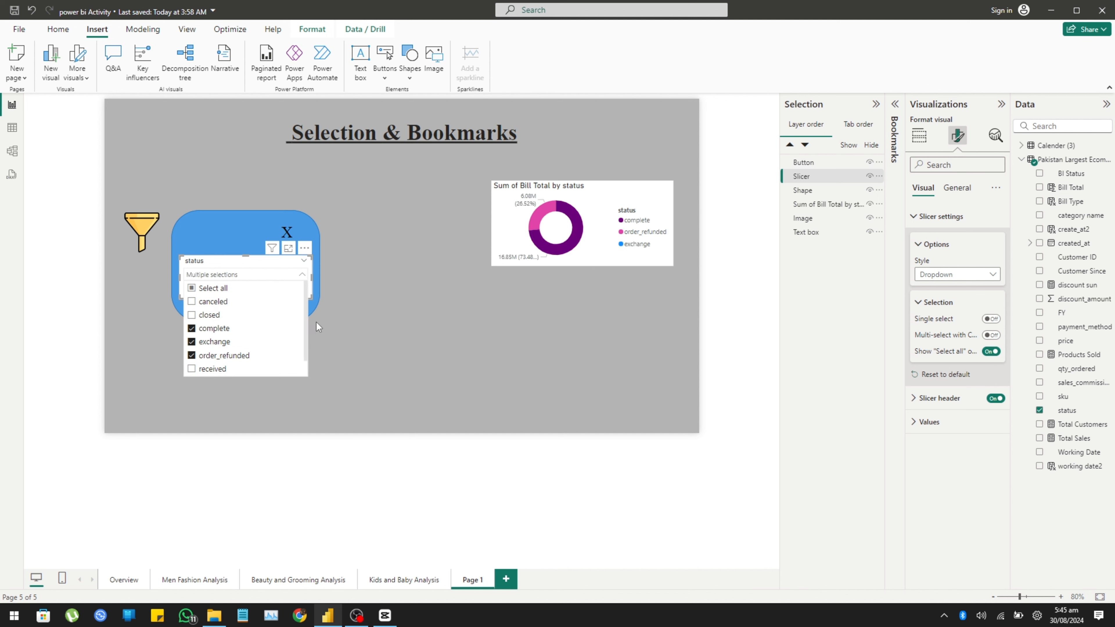
pyautogui.click(199, 333)
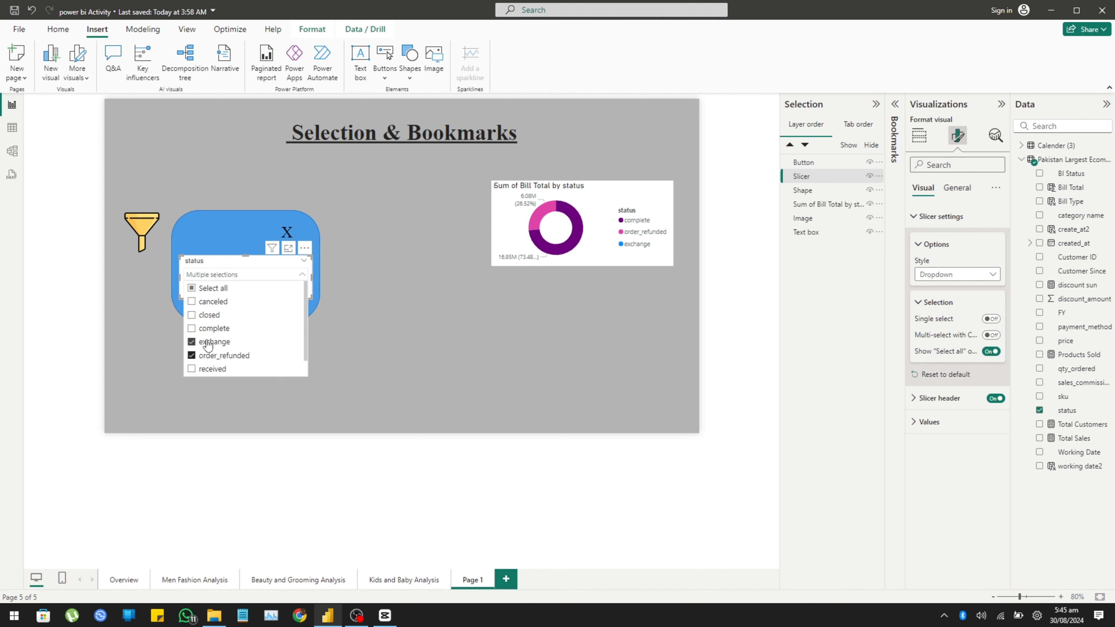
pyautogui.click(205, 342)
pyautogui.click(209, 357)
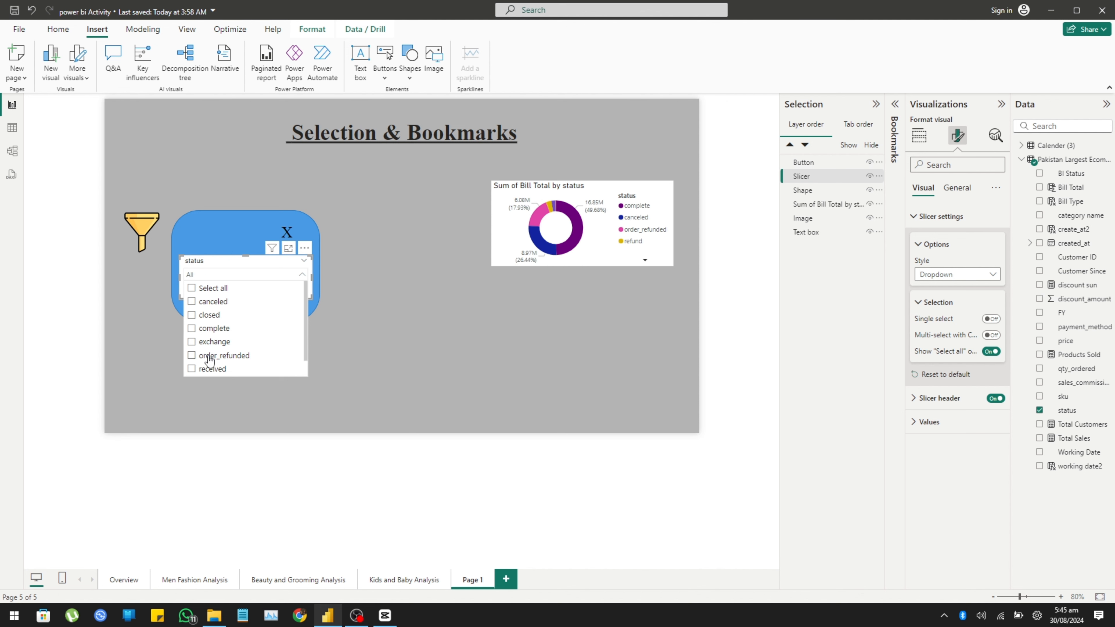
pyautogui.click(283, 277)
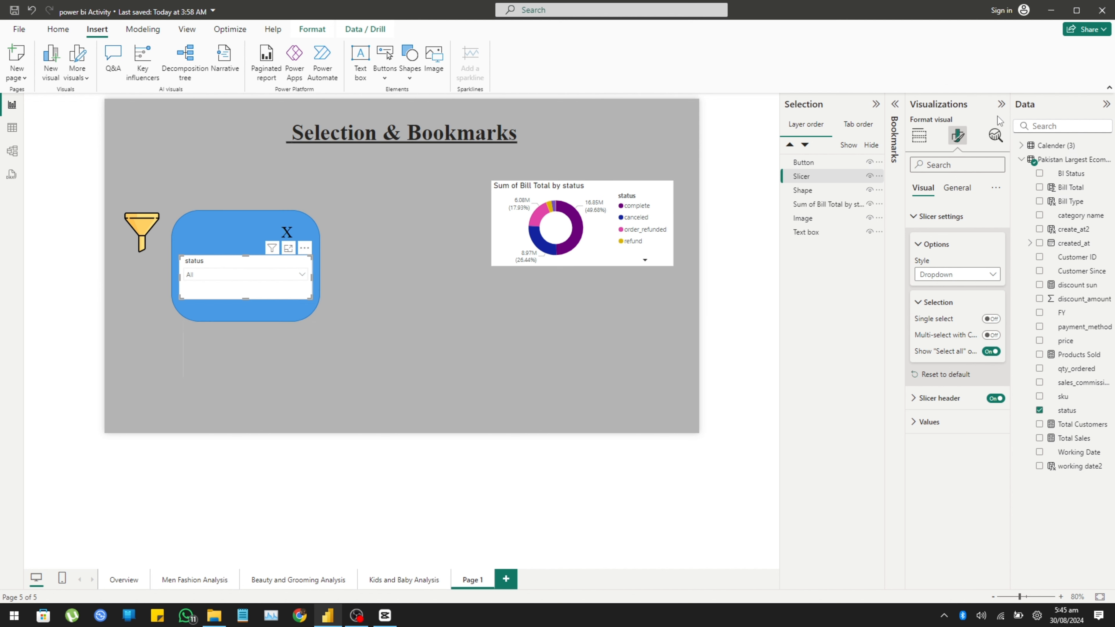
# Step: Collapse the Visualizations and Data panes and expand the Bookmarks pane alongside Selection
pyautogui.click(1001, 105)
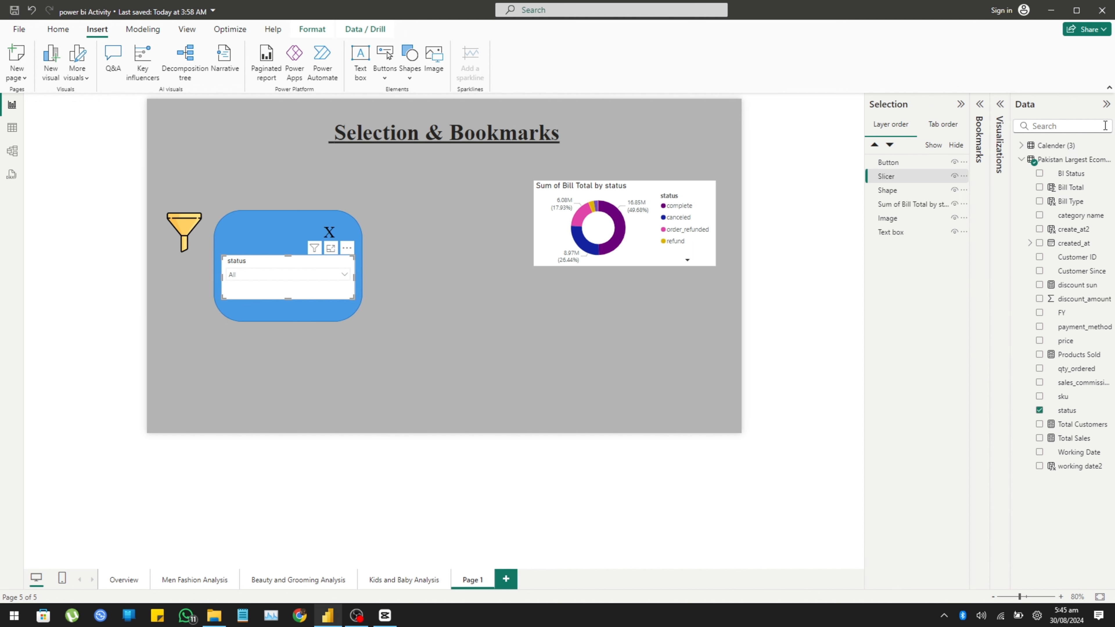
pyautogui.click(1106, 107)
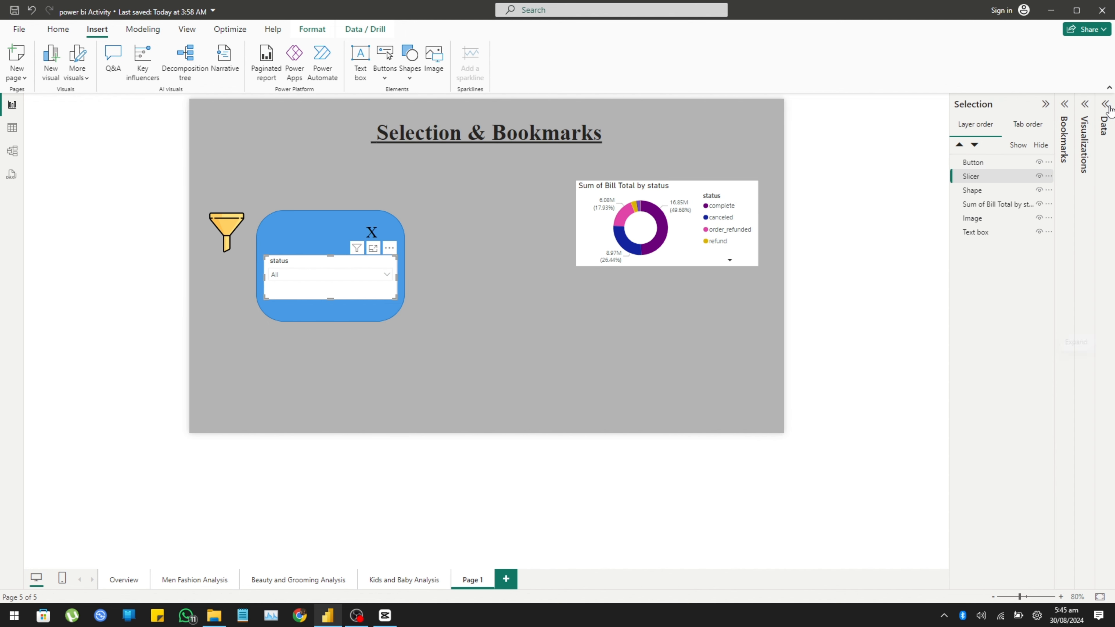
pyautogui.click(1065, 105)
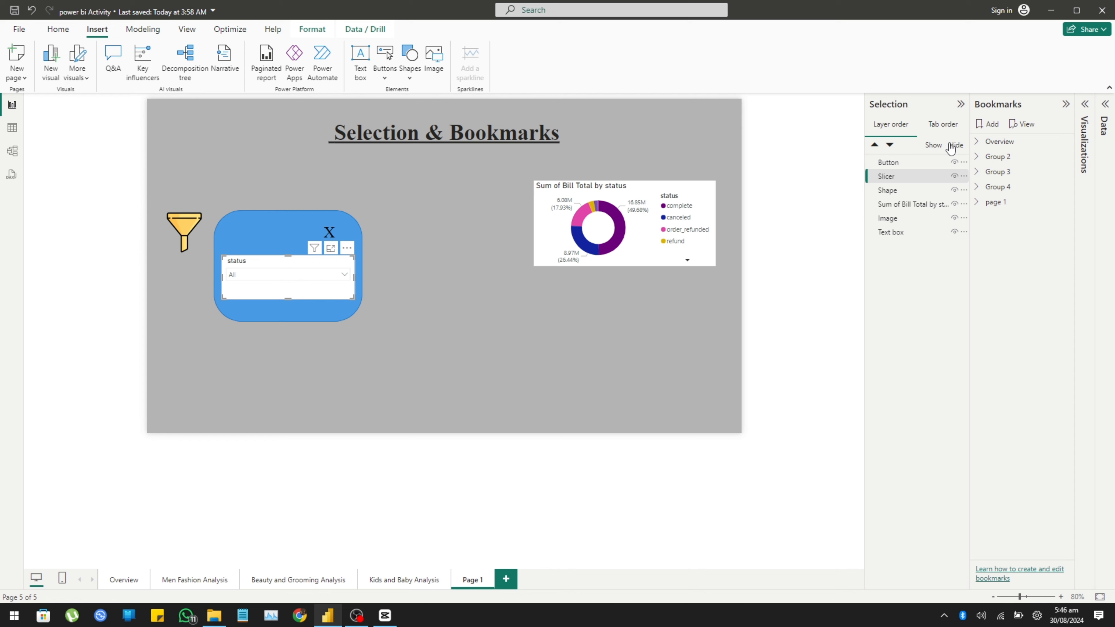
pyautogui.keyDown('ctrl'); pyautogui.click(915, 190); pyautogui.keyUp('ctrl')
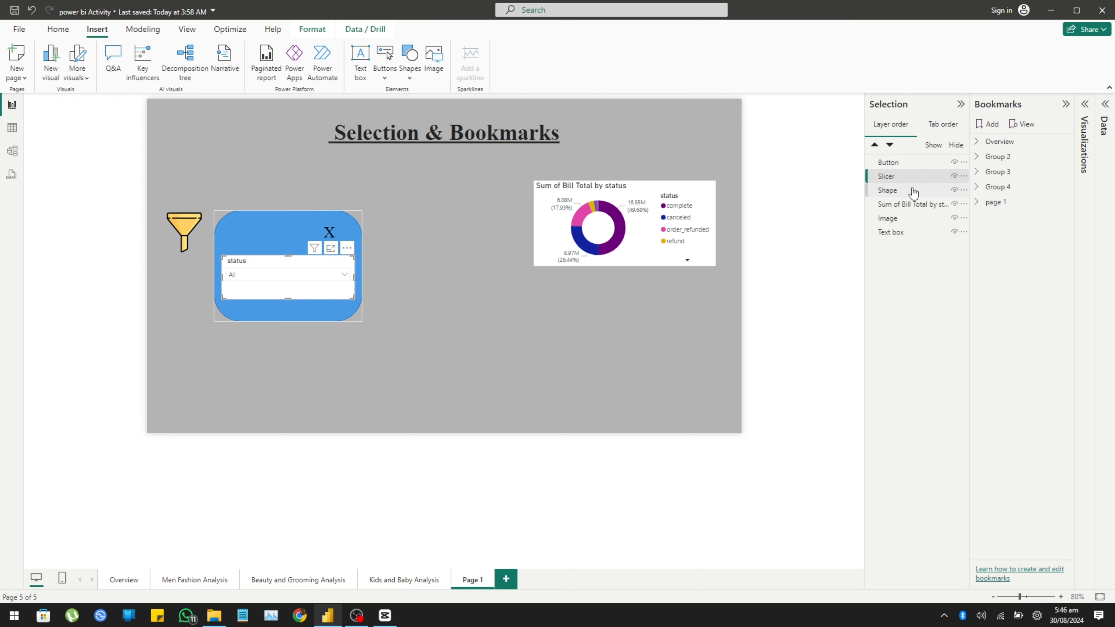
pyautogui.keyDown('ctrl'); pyautogui.click(911, 190); pyautogui.keyUp('ctrl')
pyautogui.keyDown('ctrl'); pyautogui.click(887, 218); pyautogui.keyUp('ctrl')
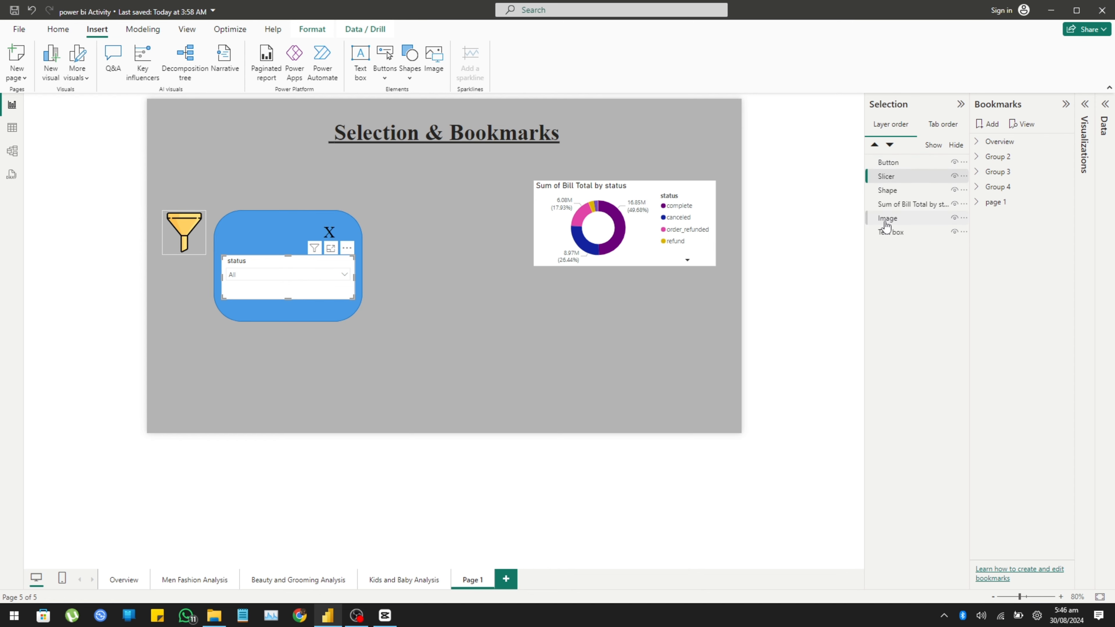
pyautogui.keyDown('ctrl'); pyautogui.click(886, 223); pyautogui.keyUp('ctrl')
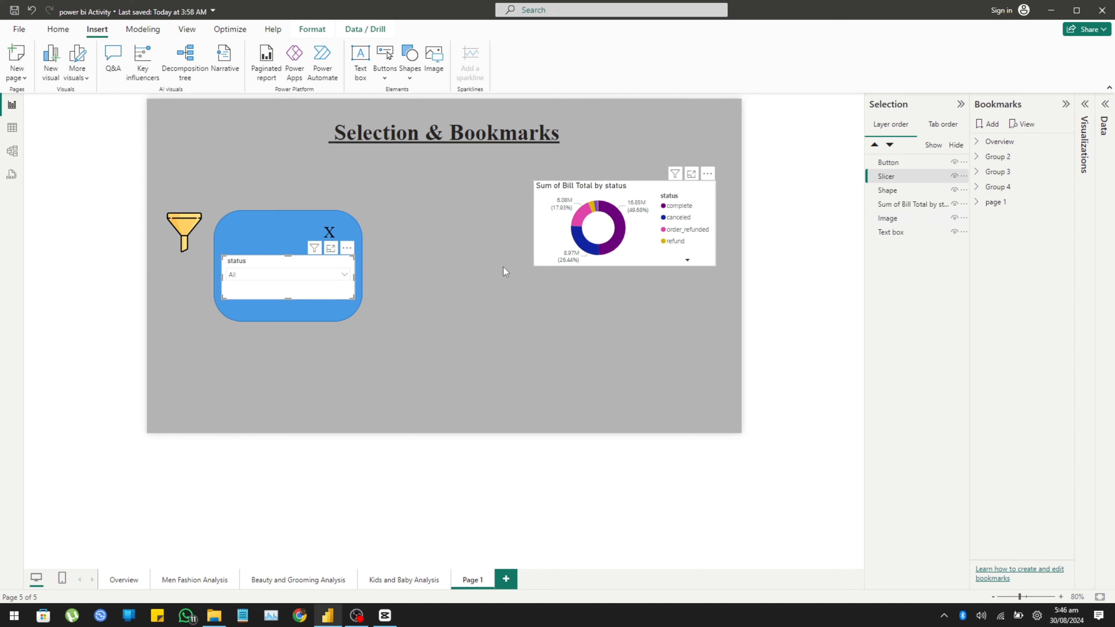
# Step: Group the funnel image, blue rounded rectangle, status slicer and X button
pyautogui.moveTo(153, 174); pyautogui.dragTo(390, 332)
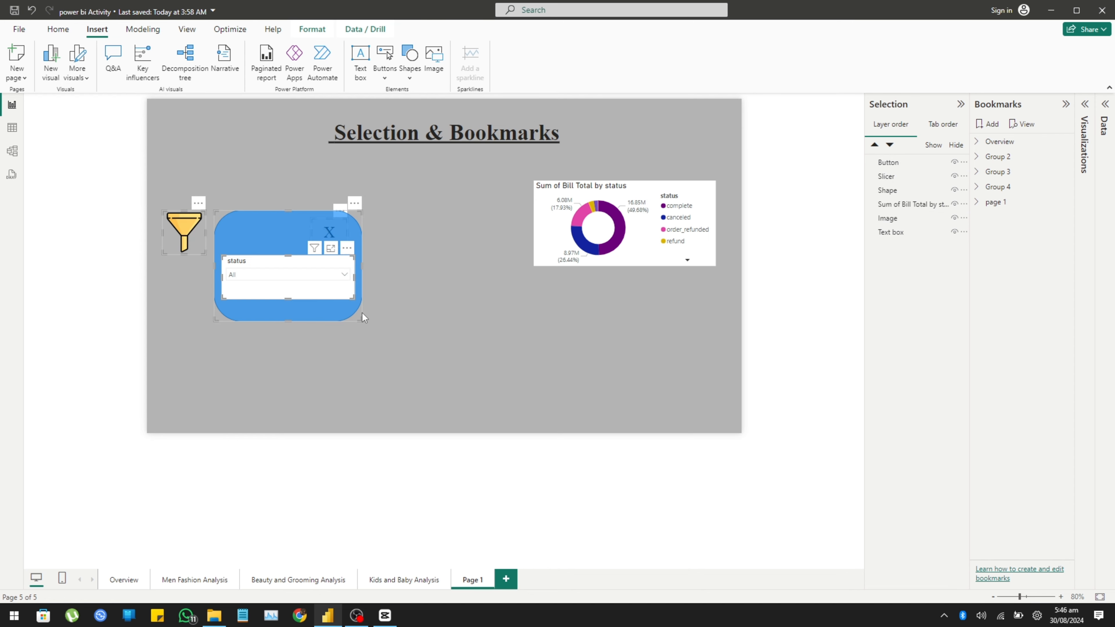
pyautogui.rightClick(266, 226)
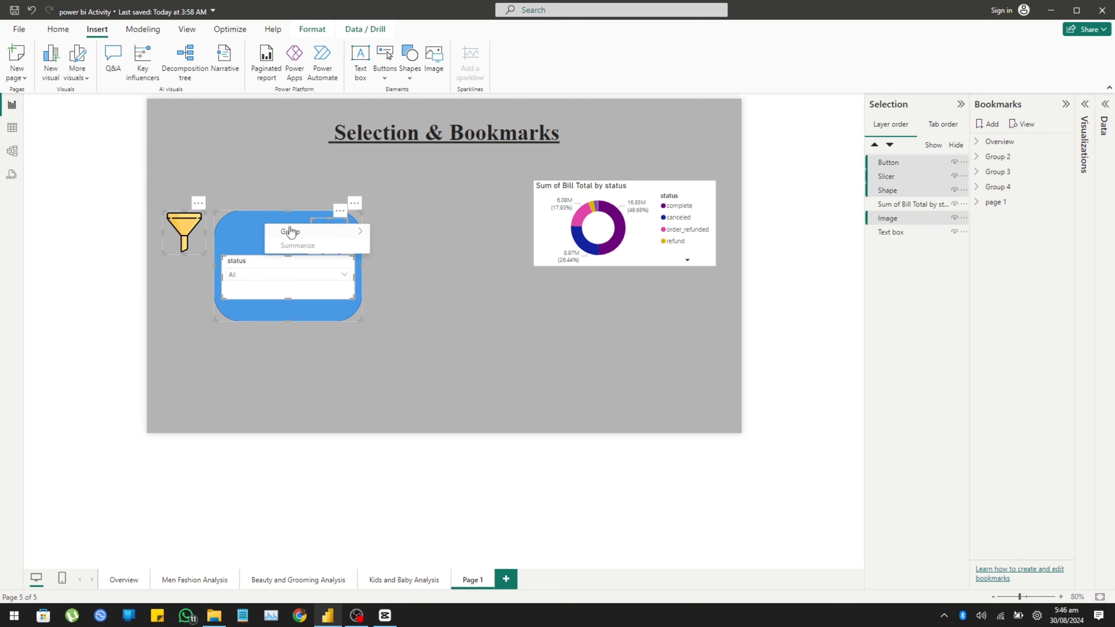
pyautogui.moveTo(299, 233)
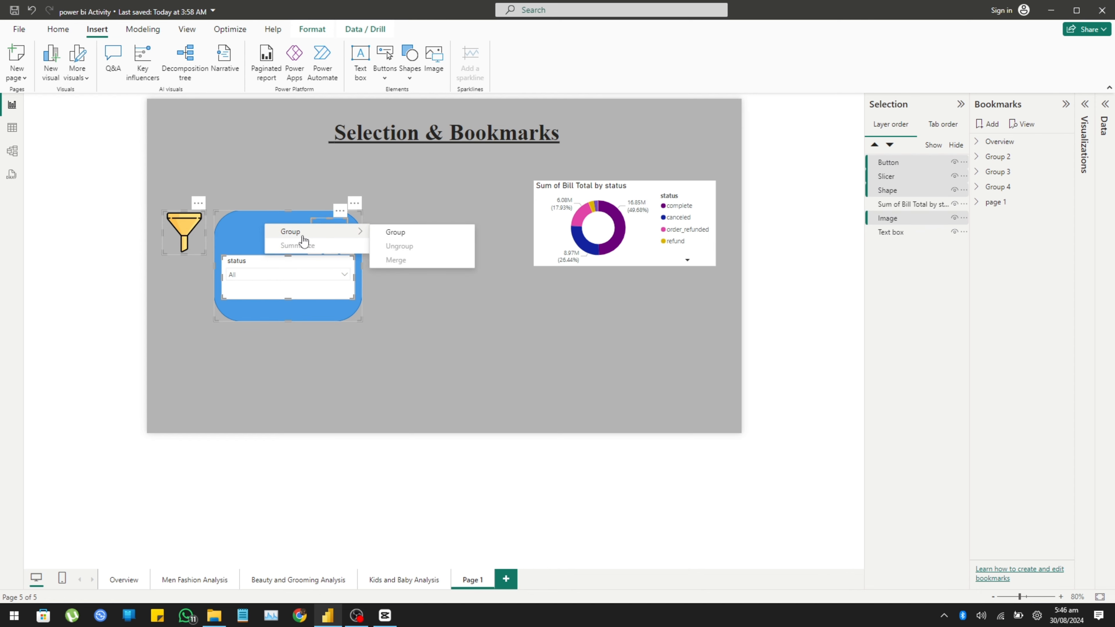
pyautogui.click(447, 235)
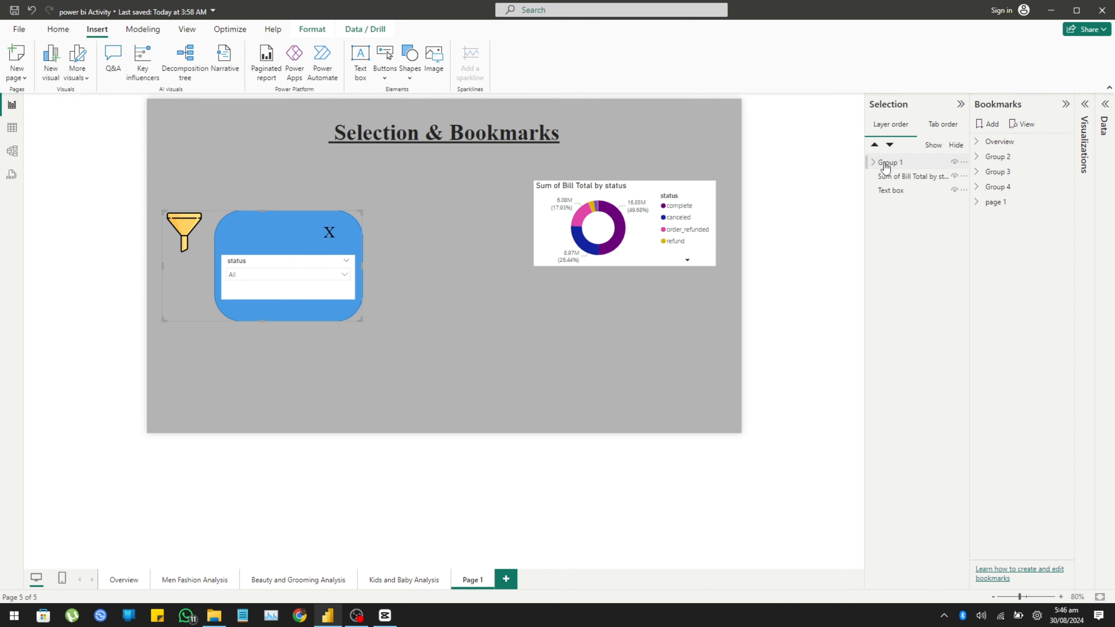
# Step: Expand the new group in the layer order and examine the objects it contains
pyautogui.click(874, 162)
pyautogui.click(896, 176)
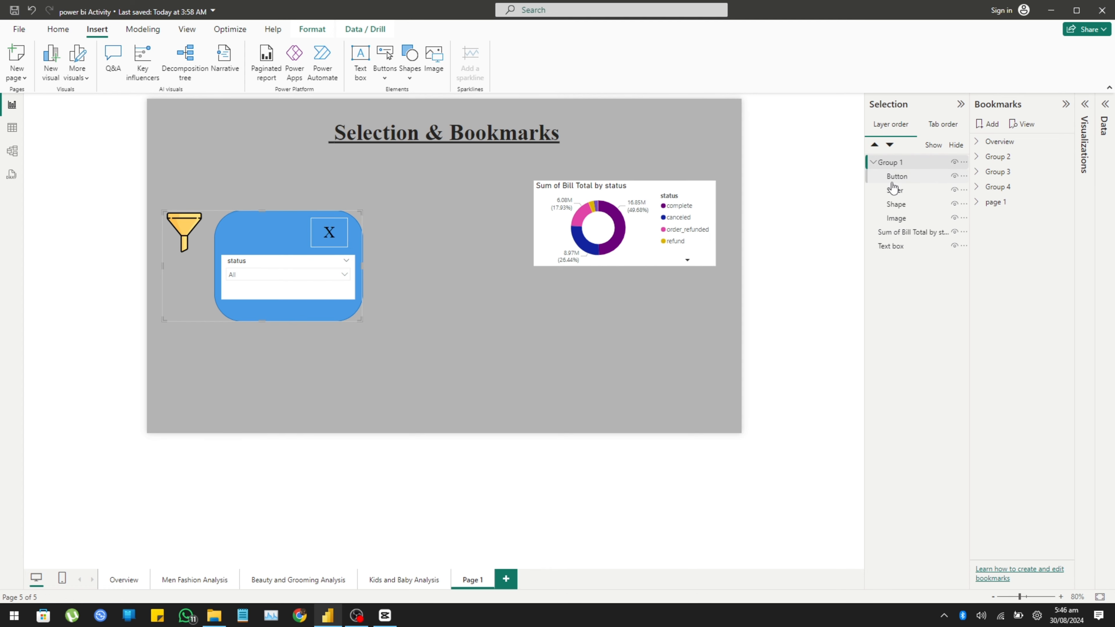
pyautogui.click(911, 198)
pyautogui.click(915, 220)
# Step: Ungroup the existing page 1 bookmark group and delete the bookmarks it contained, including open slicer
pyautogui.click(1065, 203)
pyautogui.click(985, 224)
pyautogui.click(1067, 202)
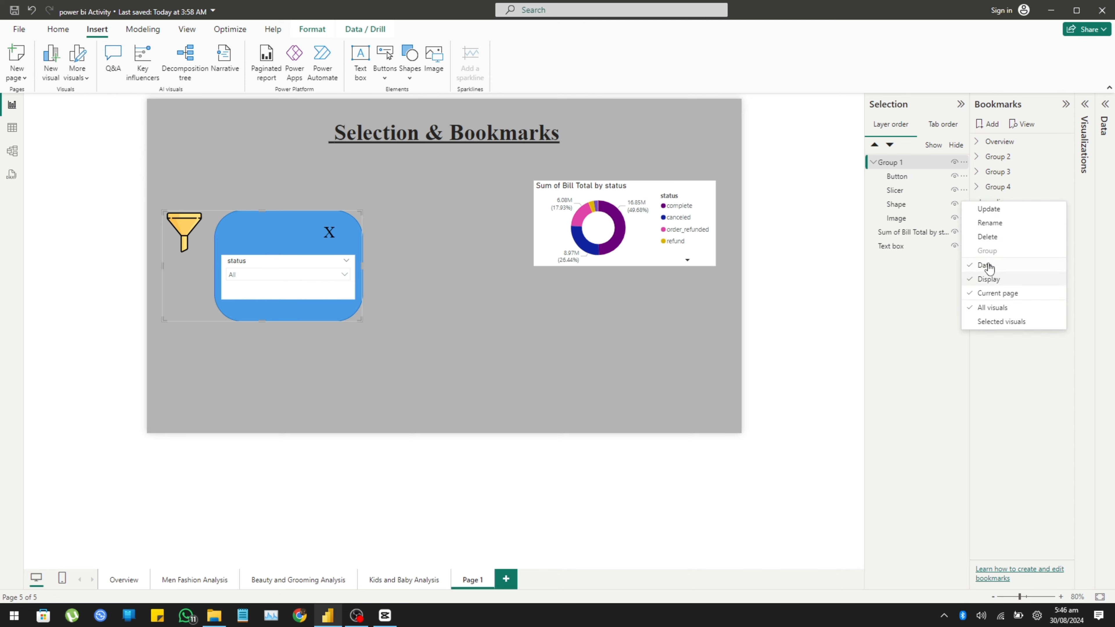
pyautogui.click(1003, 234)
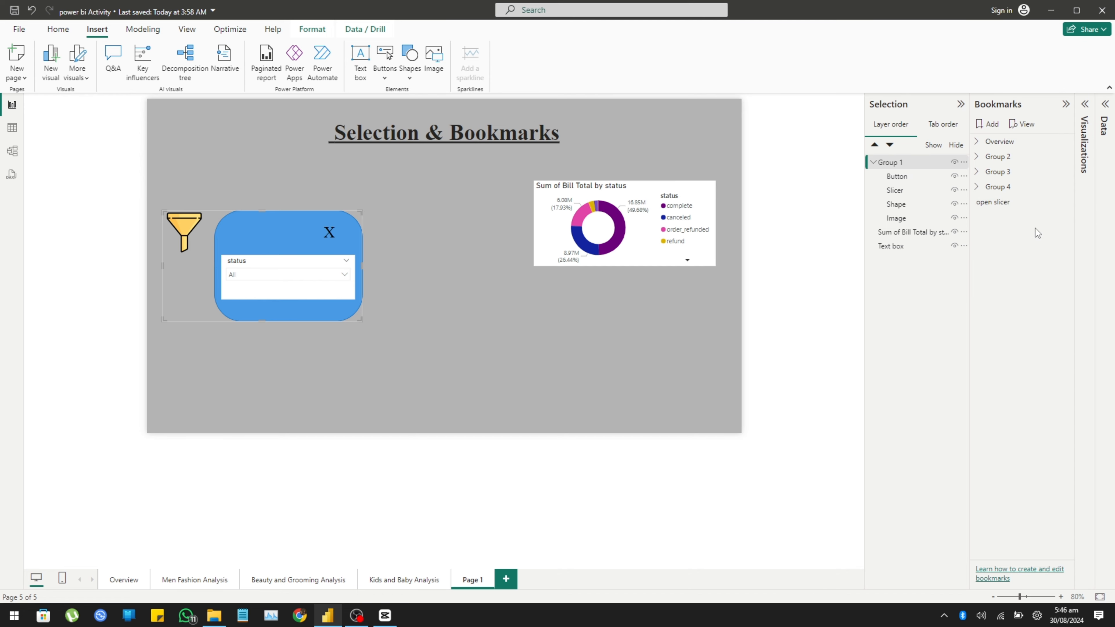
pyautogui.click(1066, 203)
pyautogui.click(987, 237)
# Step: Add a new bookmark for the current page state and name it open slicer
pyautogui.click(993, 125)
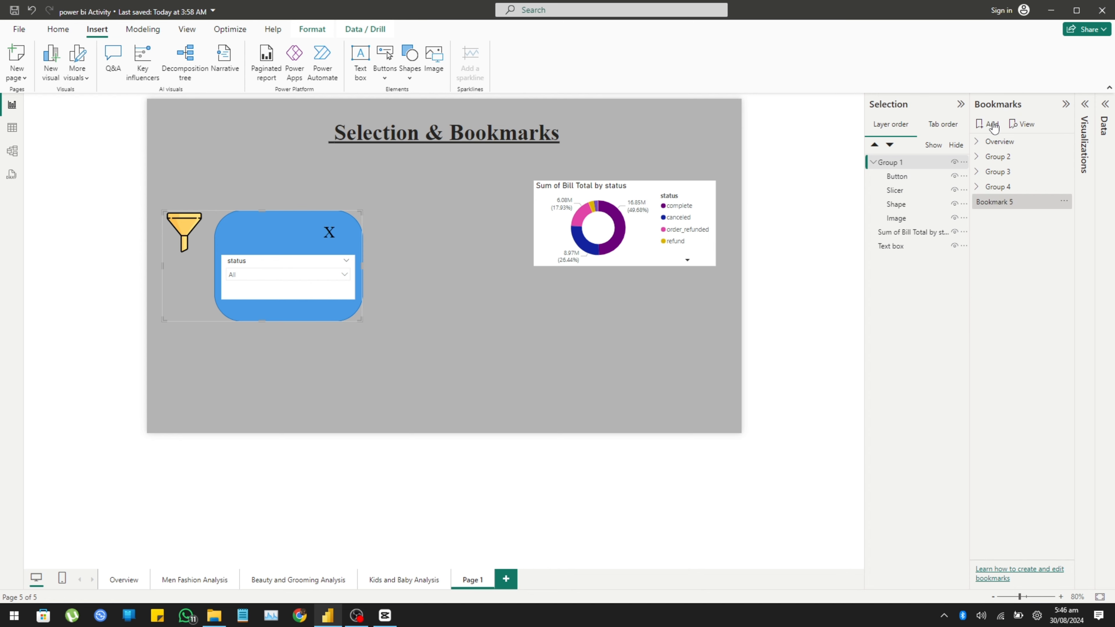
pyautogui.doubleClick(1014, 203)
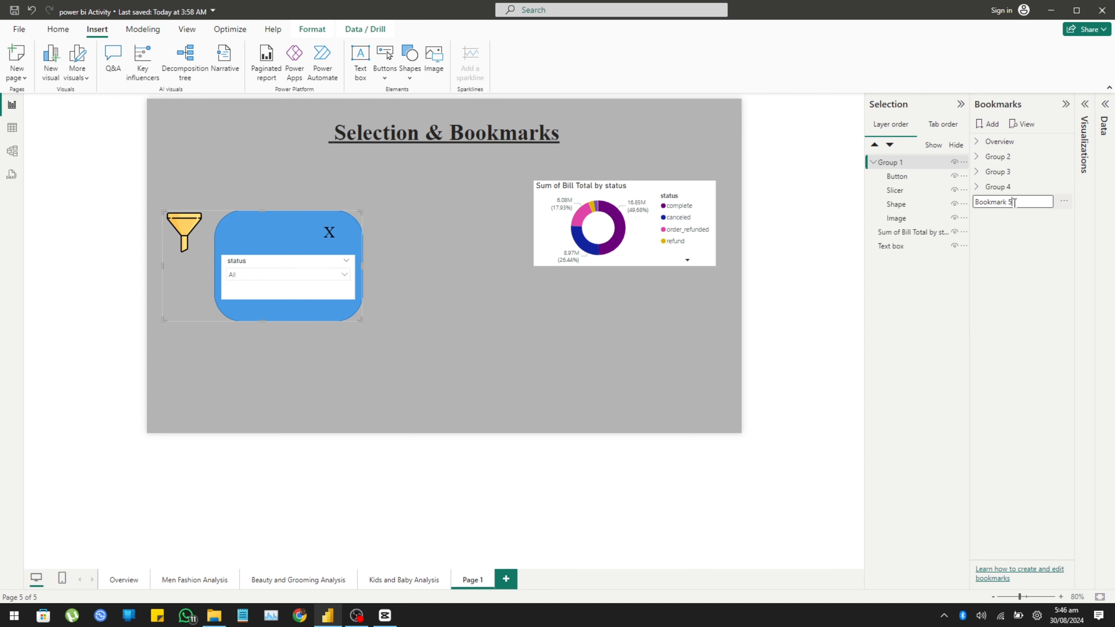
pyautogui.press('BackSpace')
pyautogui.press('BackSpace')
pyautogui.press('BackSpace')
pyautogui.press('BackSpace')
pyautogui.press('BackSpace')
pyautogui.press('BackSpace')
pyautogui.press('BackSpace')
pyautogui.press('BackSpace')
pyautogui.press('BackSpace')
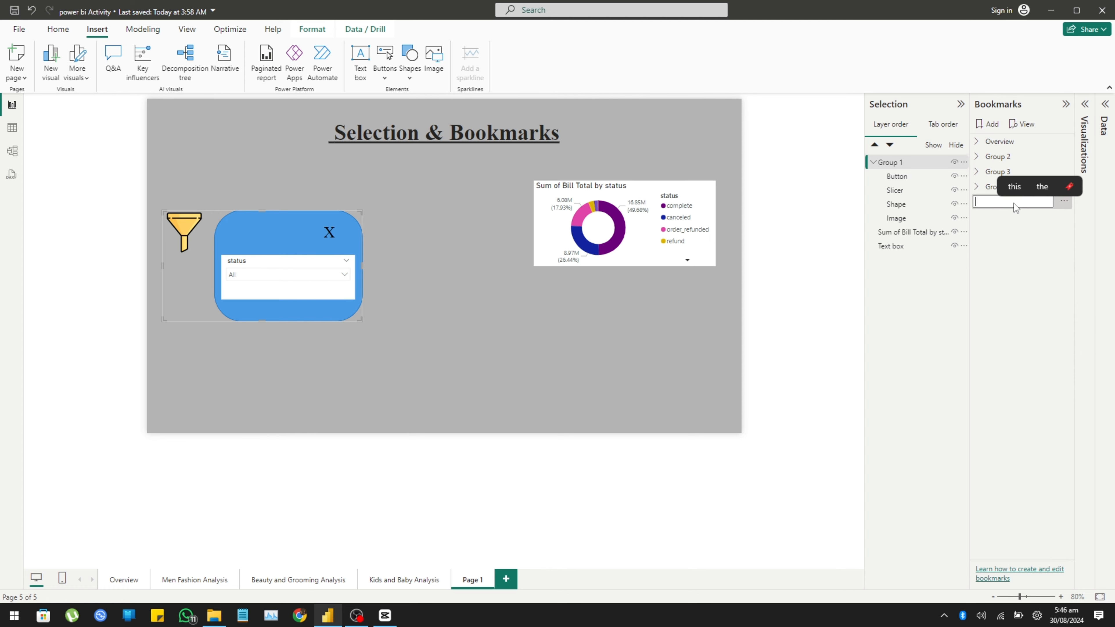
pyautogui.write('open')
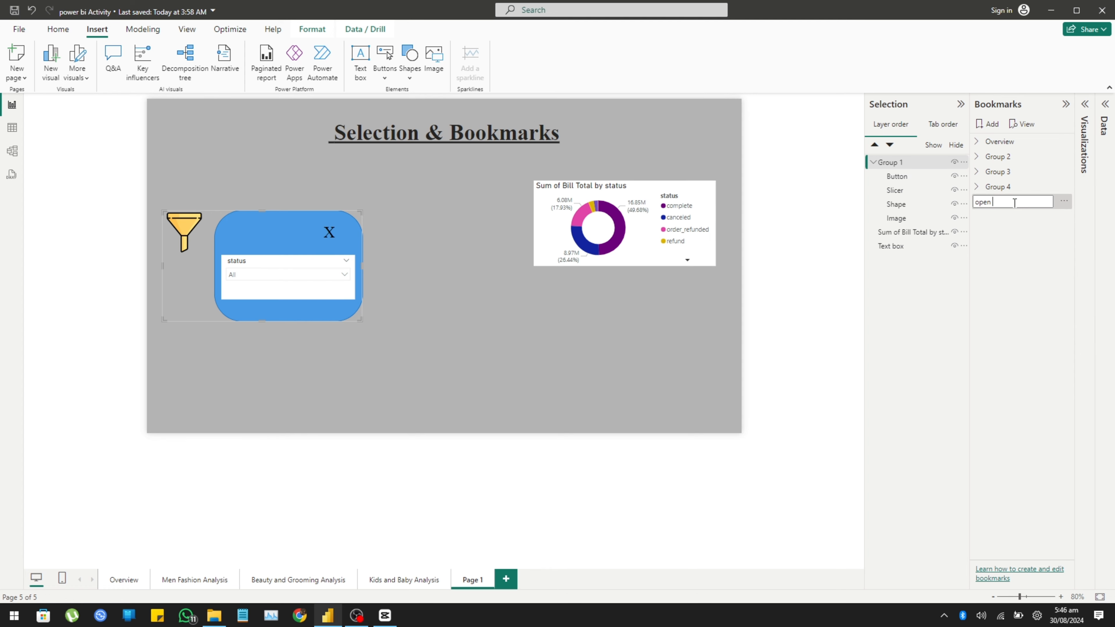
pyautogui.write(' sli')
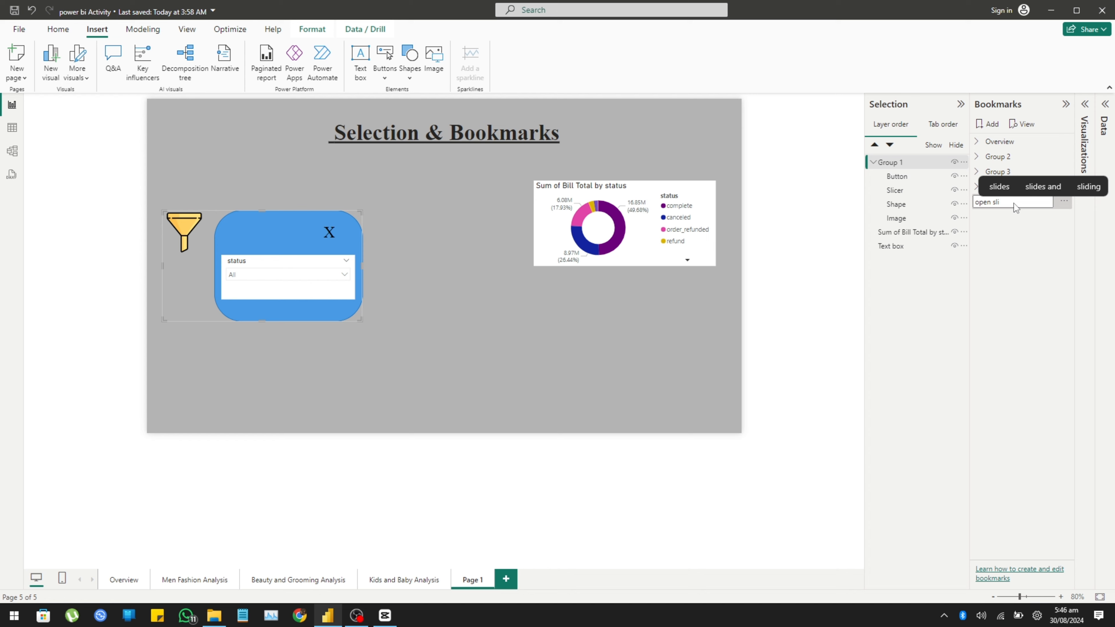
pyautogui.write('cer')
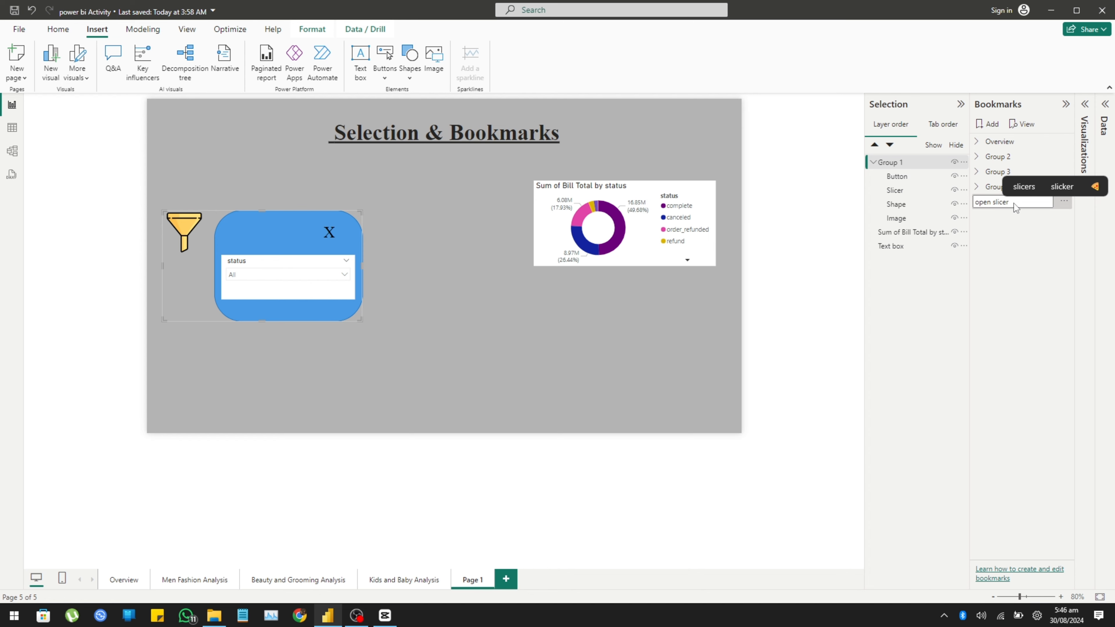
pyautogui.press('Return')
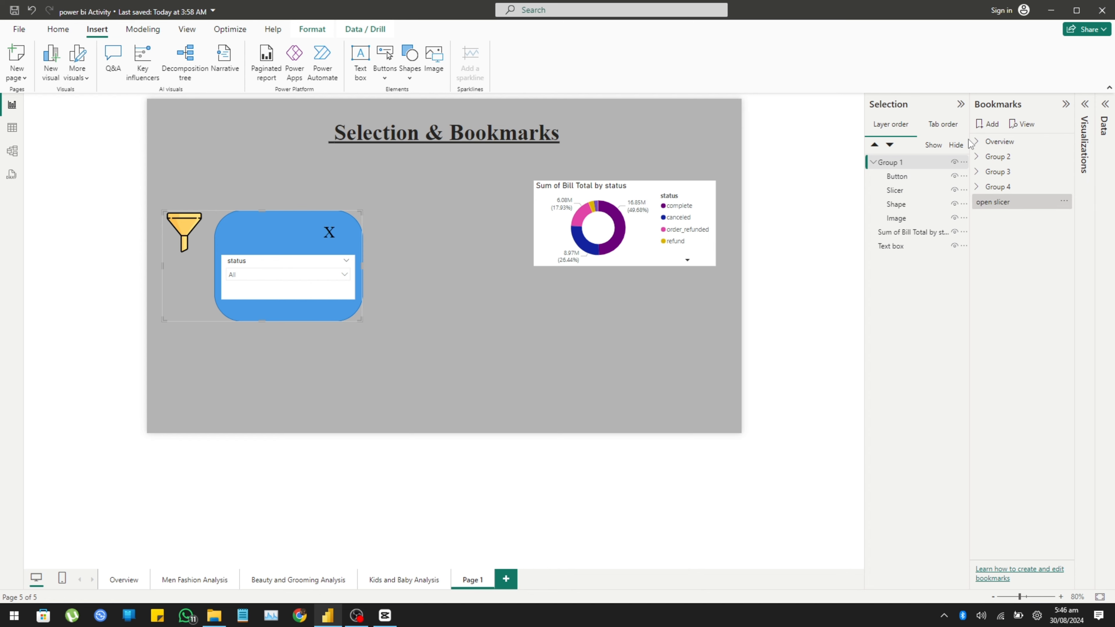
# Step: Add a second bookmark below open slicer and name it close slicer
pyautogui.click(987, 124)
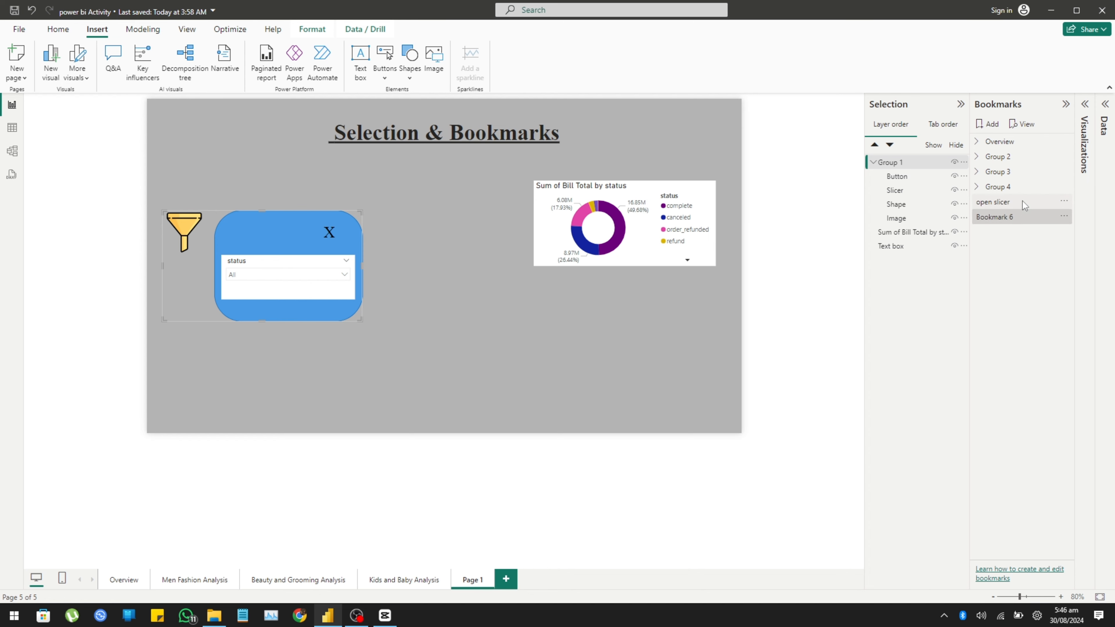
pyautogui.doubleClick(1009, 215)
pyautogui.write('cl')
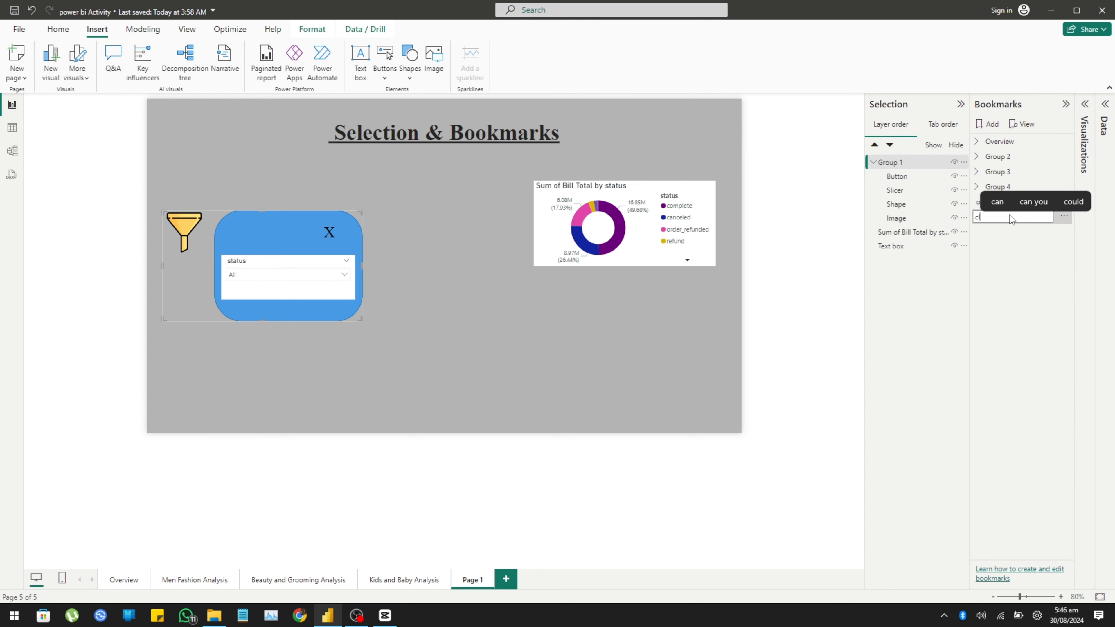
pyautogui.write('ose slicwe')
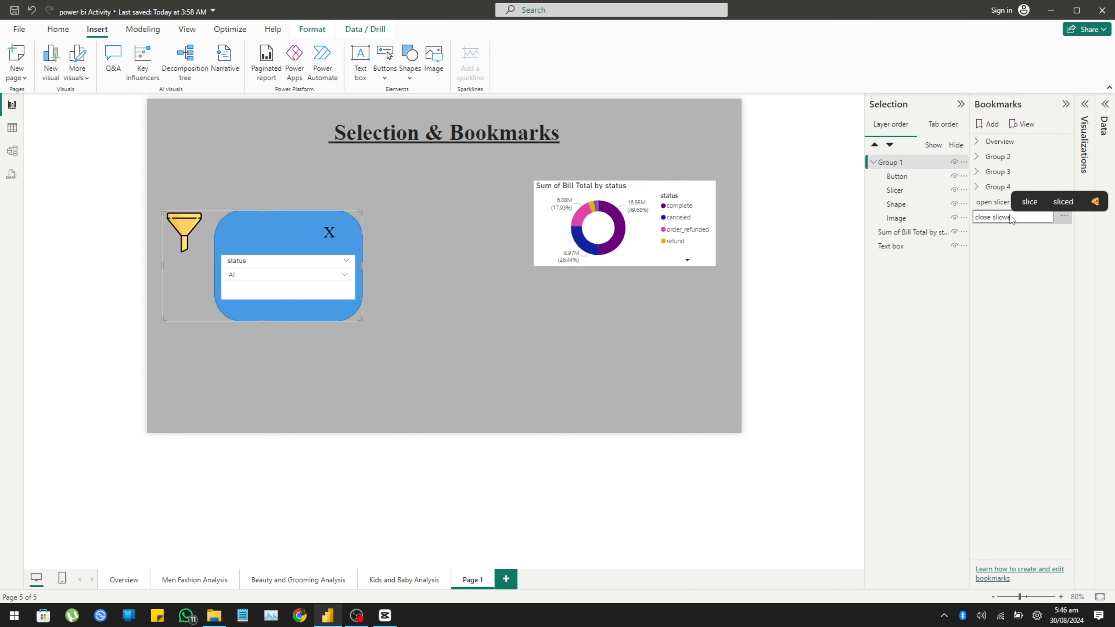
pyautogui.write('w')
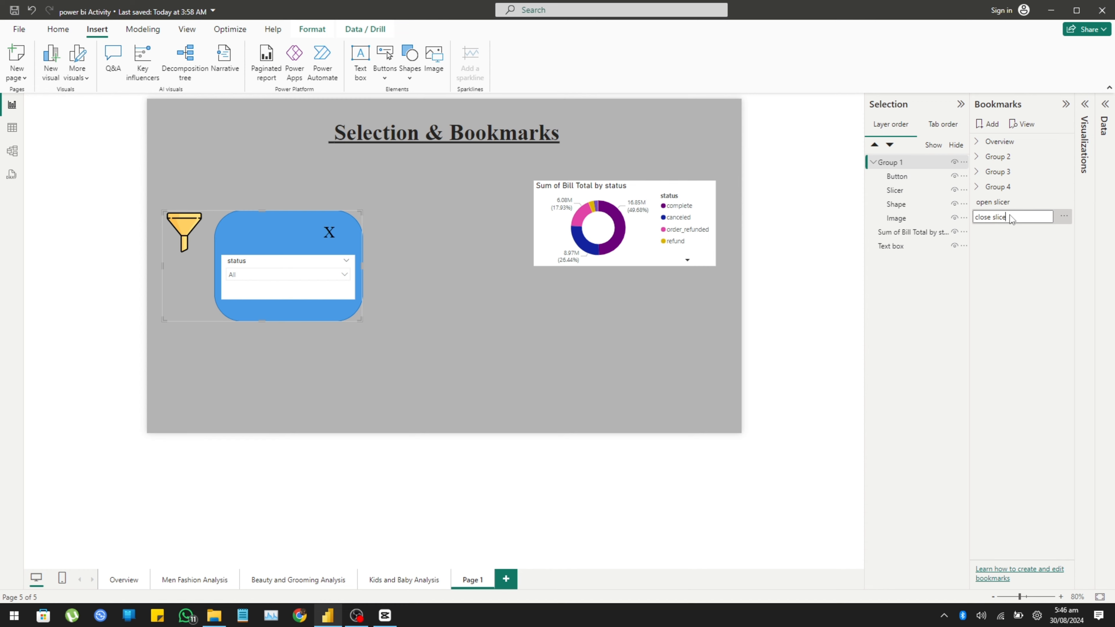
pyautogui.write('r')
pyautogui.press('Return')
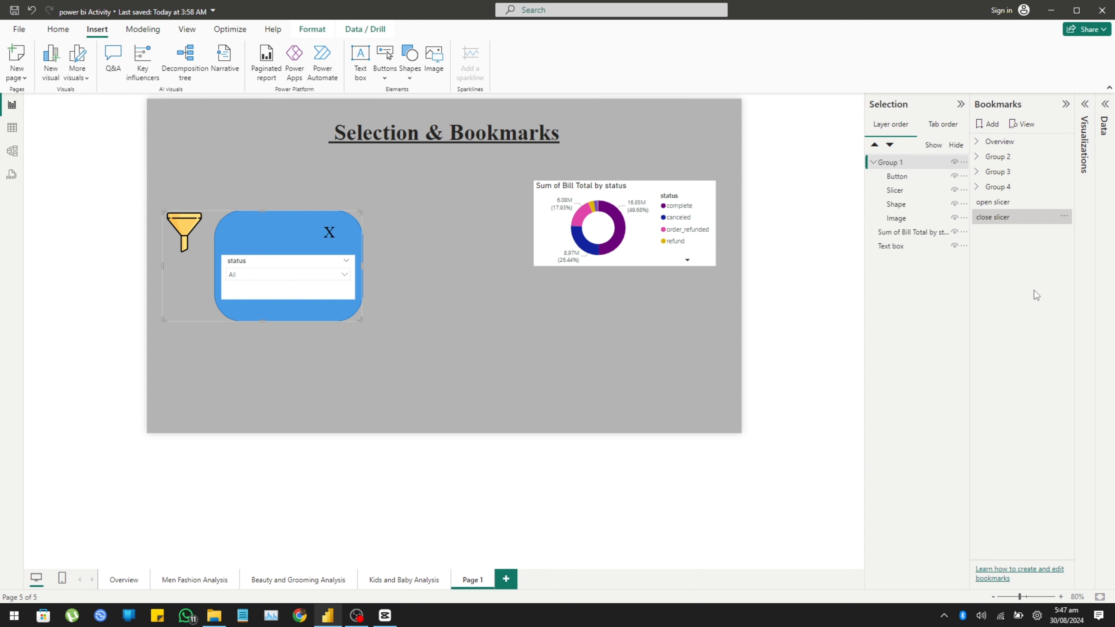
# Step: Update the open slicer bookmark with the whole filter panel visible
pyautogui.click(980, 220)
pyautogui.click(1009, 217)
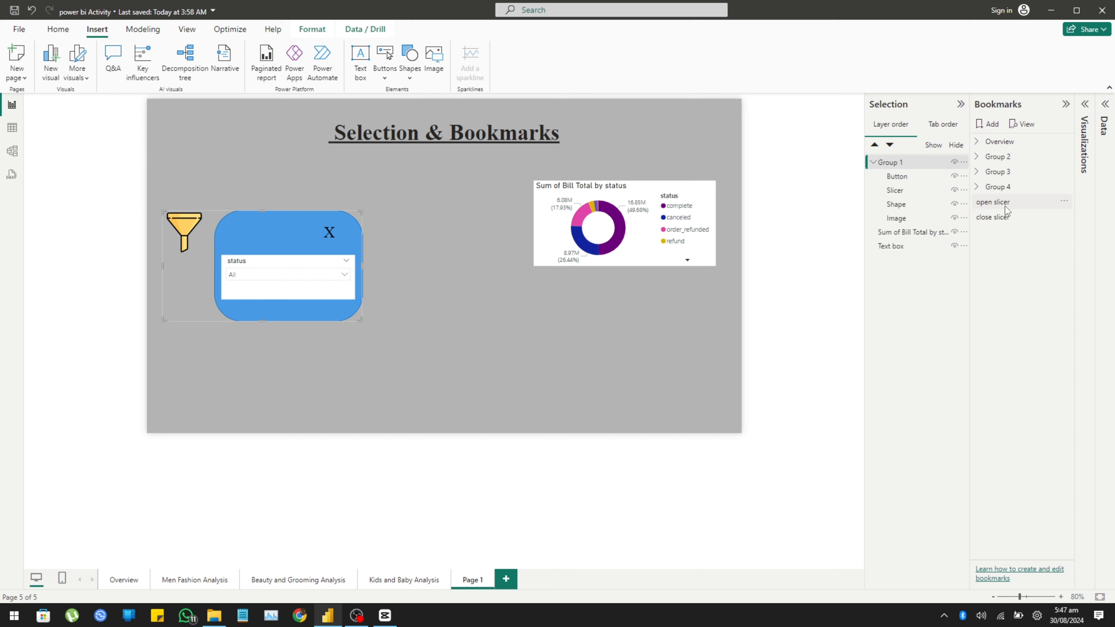
pyautogui.click(1058, 202)
pyautogui.click(1065, 201)
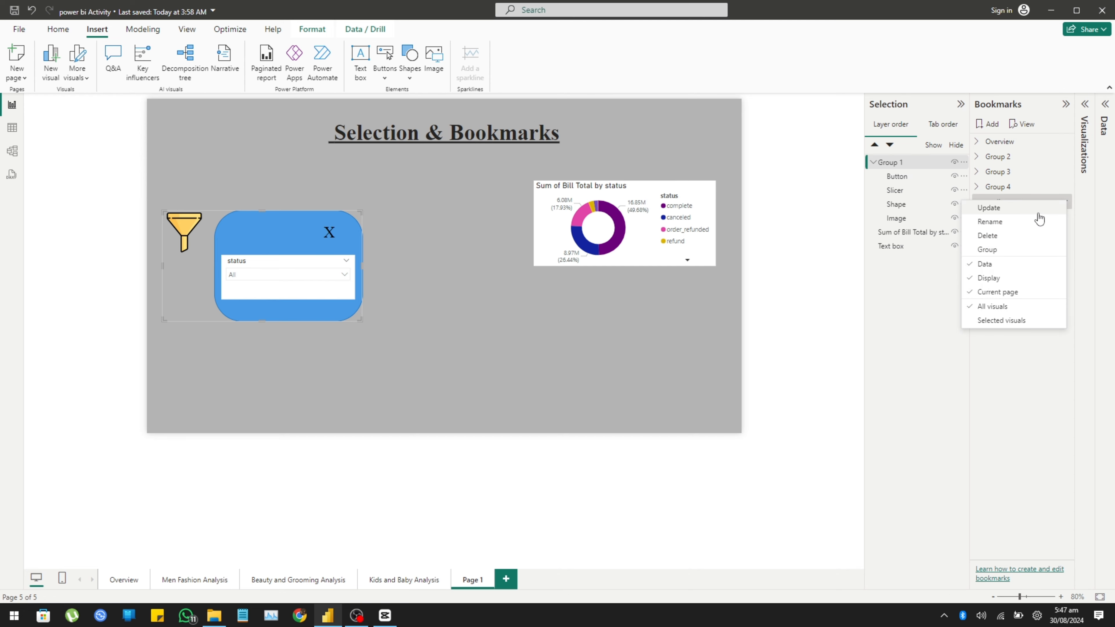
pyautogui.click(1036, 207)
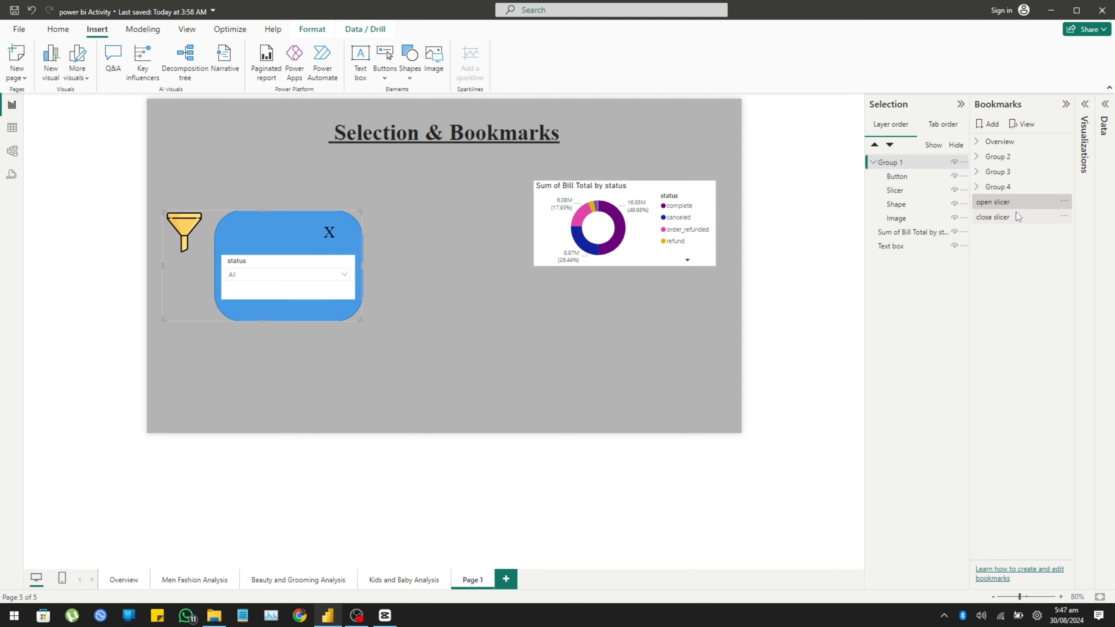
# Step: Hide the shape, slicer and button of Group 1, and update the close slicer bookmark with that state
pyautogui.click(1027, 216)
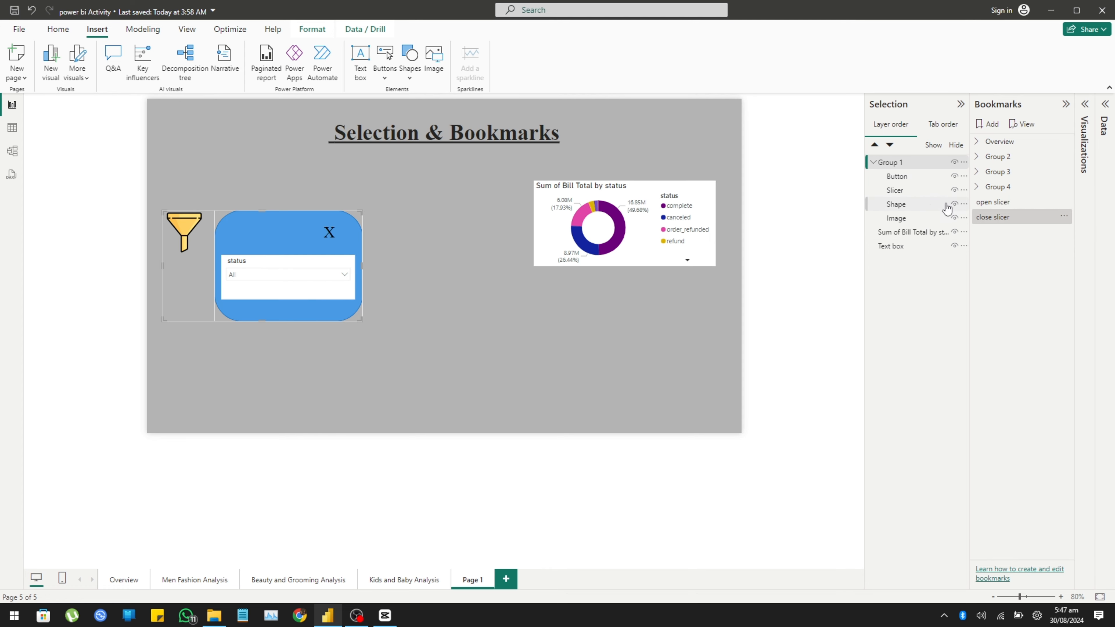
pyautogui.click(955, 204)
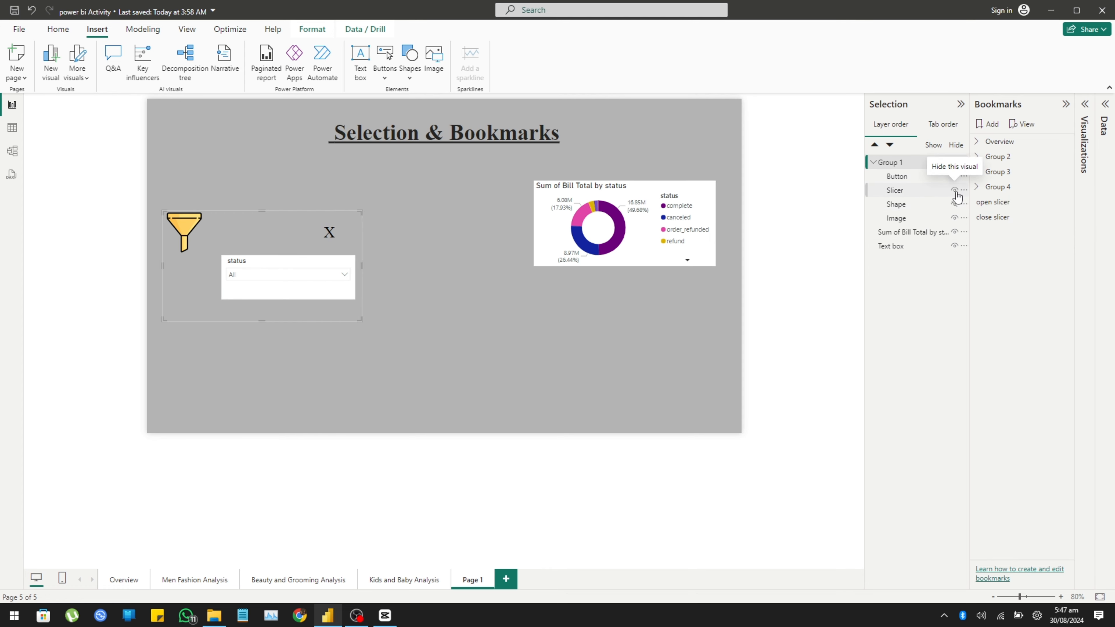
pyautogui.click(954, 191)
pyautogui.click(954, 177)
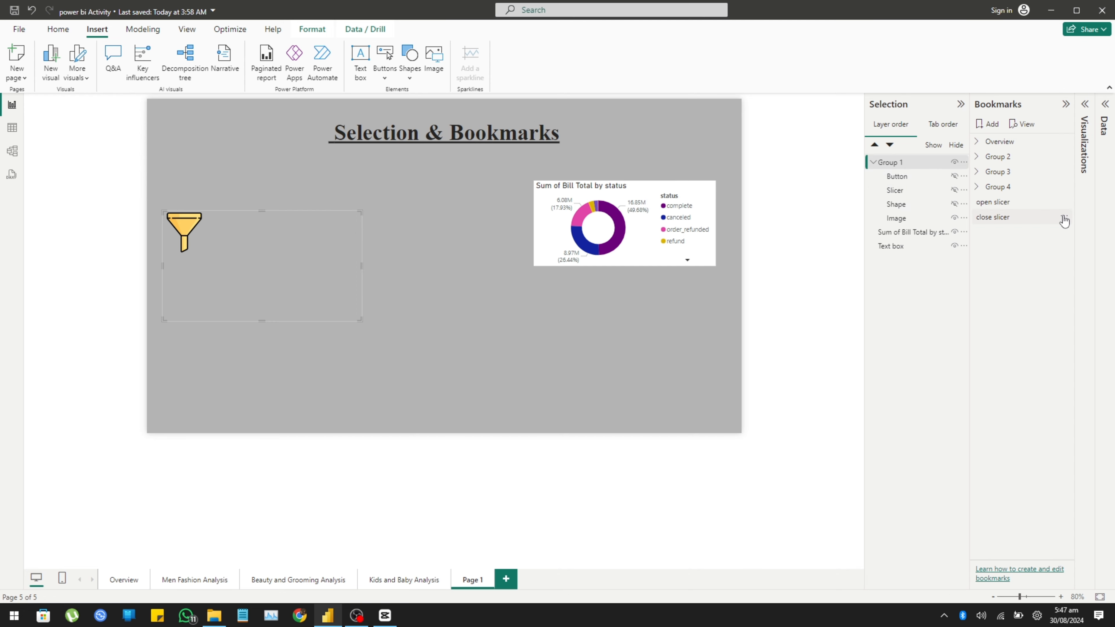
pyautogui.click(1063, 215)
pyautogui.click(1006, 227)
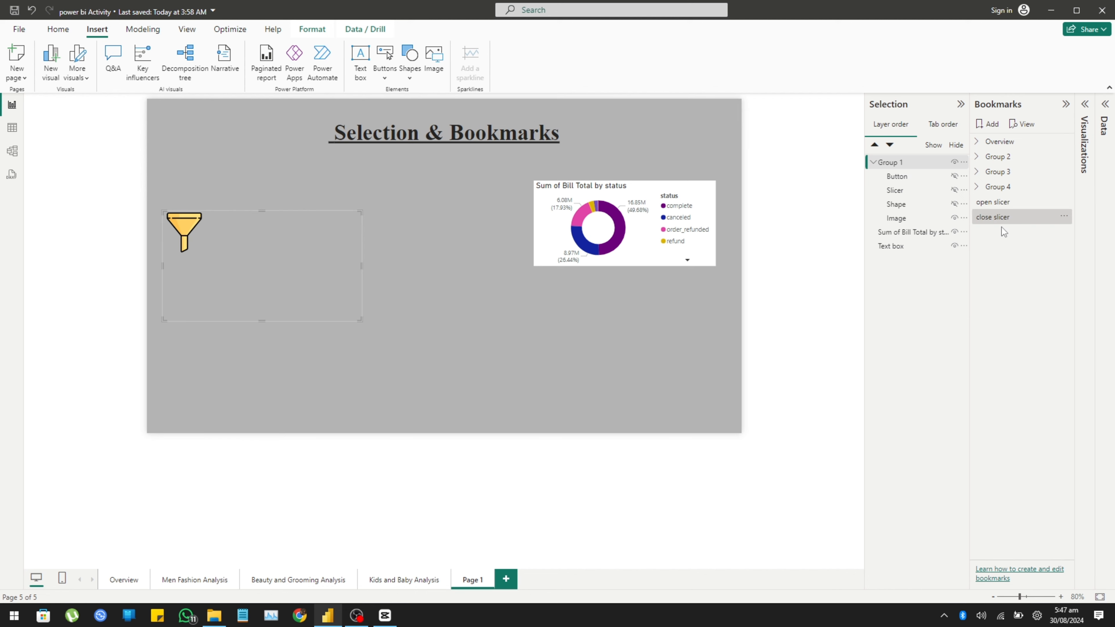
# Step: Test the open slicer and close slicer bookmarks by applying one after the other
pyautogui.click(429, 328)
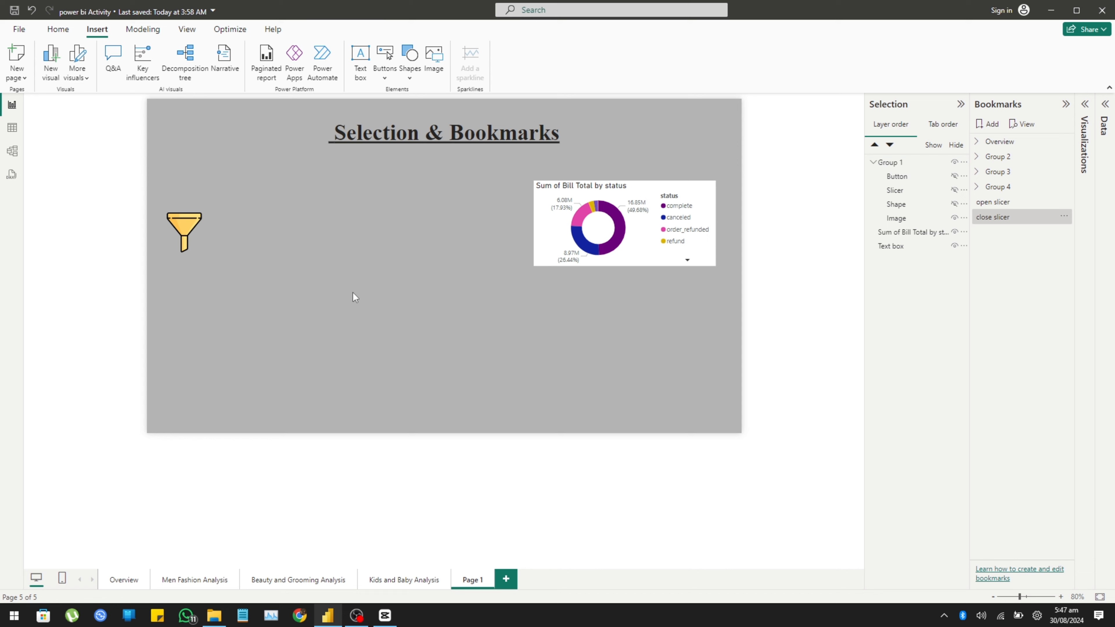
pyautogui.click(1028, 205)
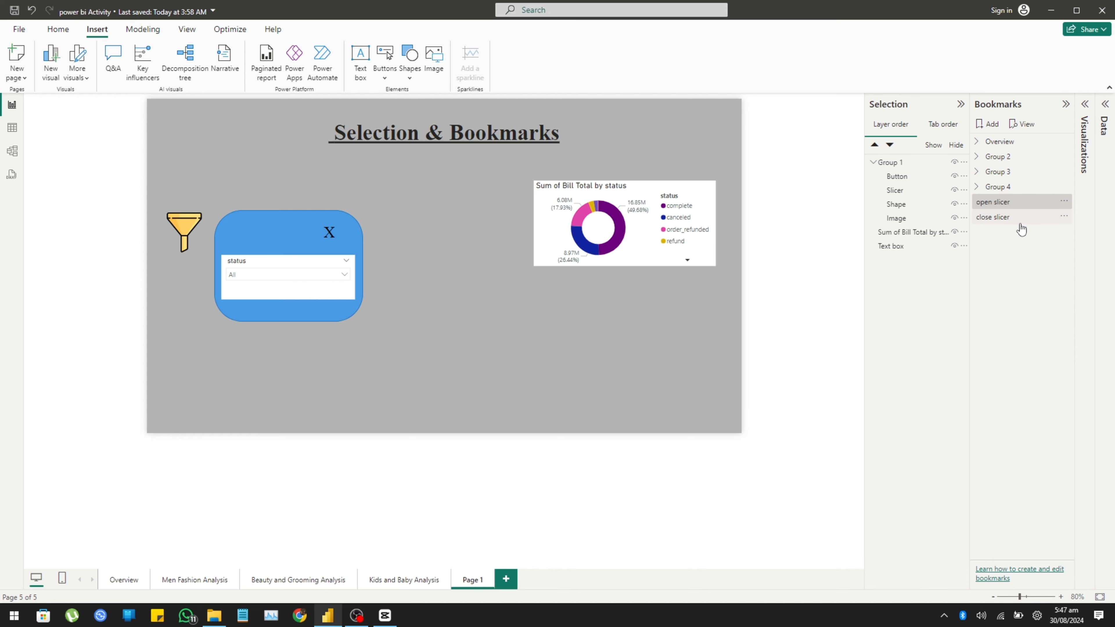
pyautogui.click(1021, 228)
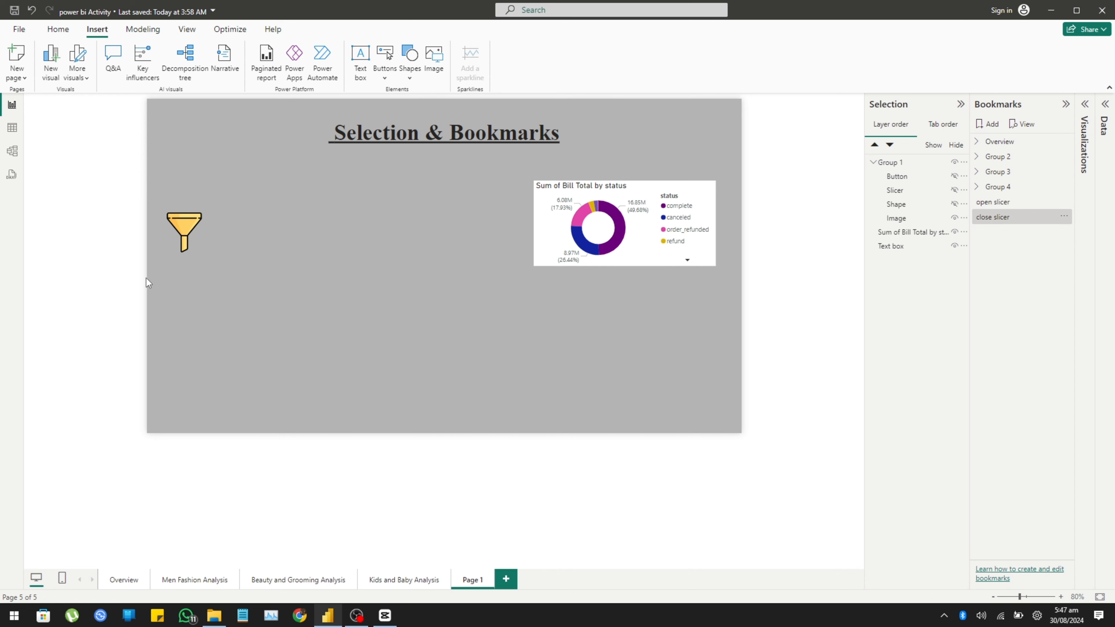
# Step: Turn on the funnel image's action with type Bookmark and assign it this page's open slicer bookmark
pyautogui.click(171, 227)
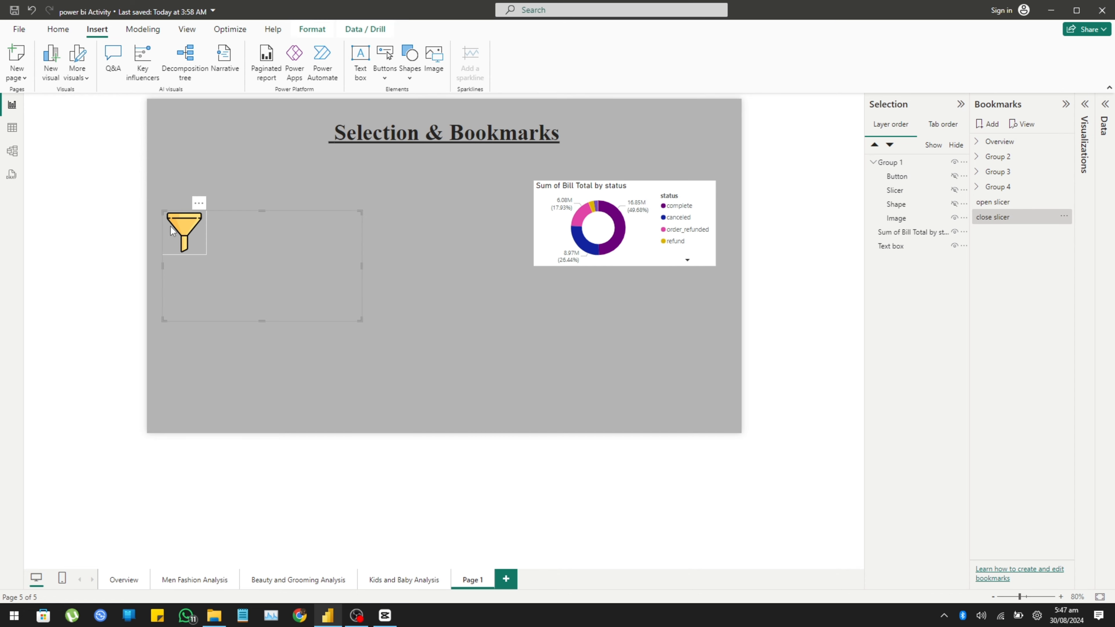
pyautogui.click(236, 170)
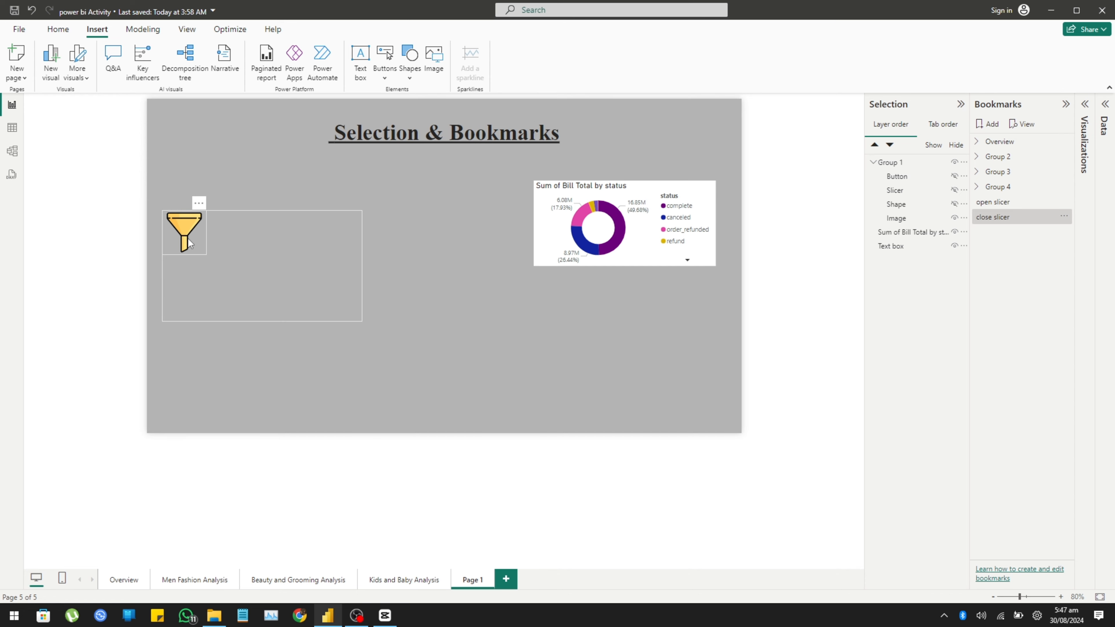
pyautogui.moveTo(194, 239); pyautogui.dragTo(188, 237)
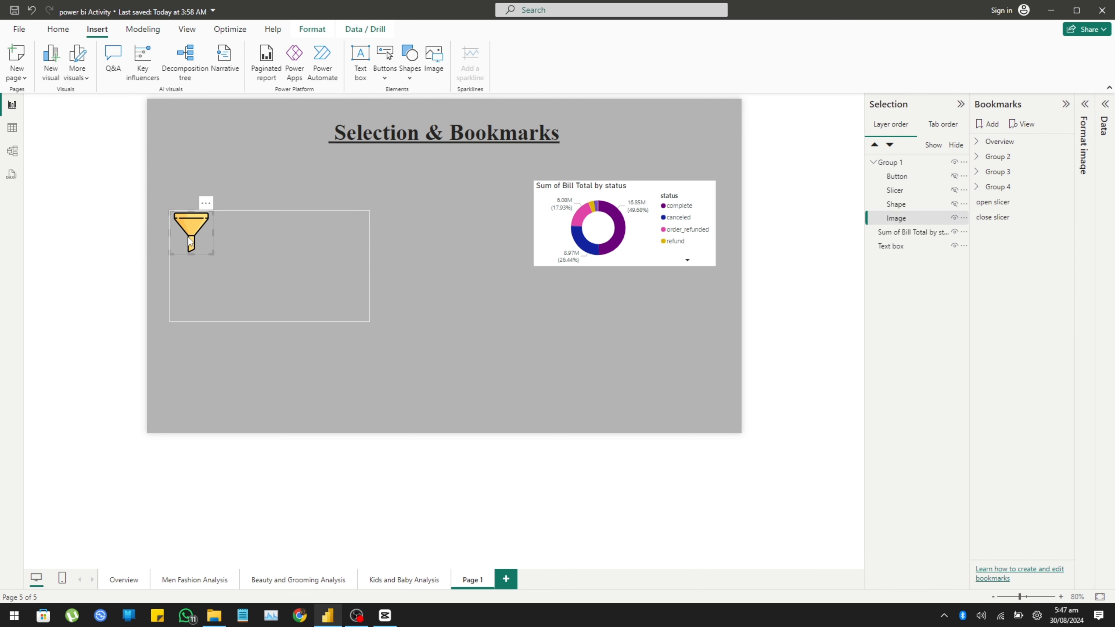
pyautogui.click(1086, 106)
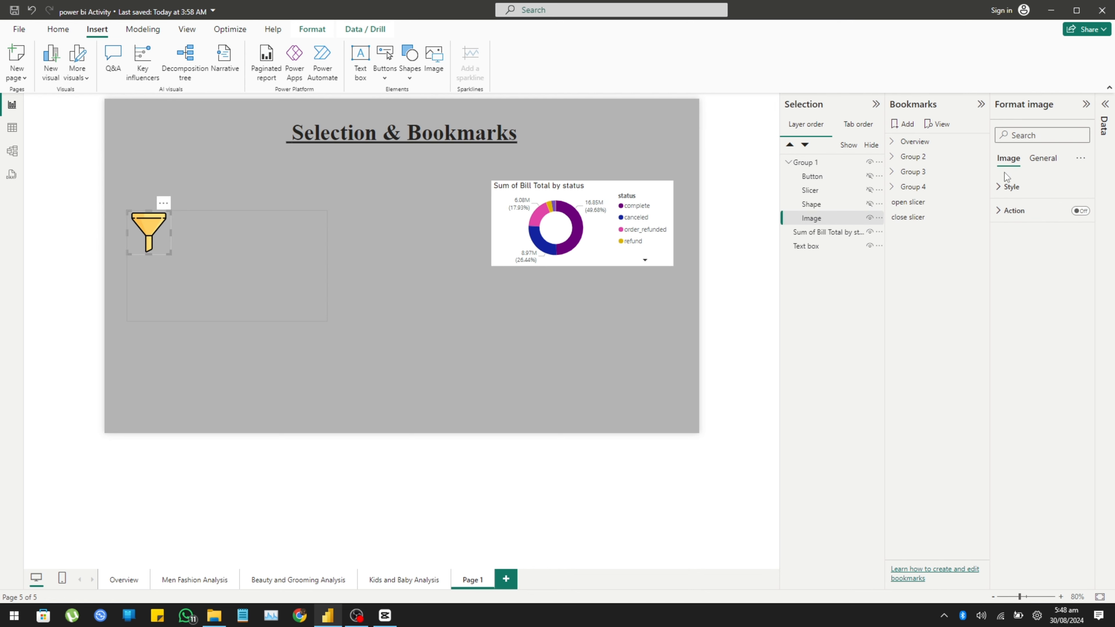
pyautogui.click(1079, 212)
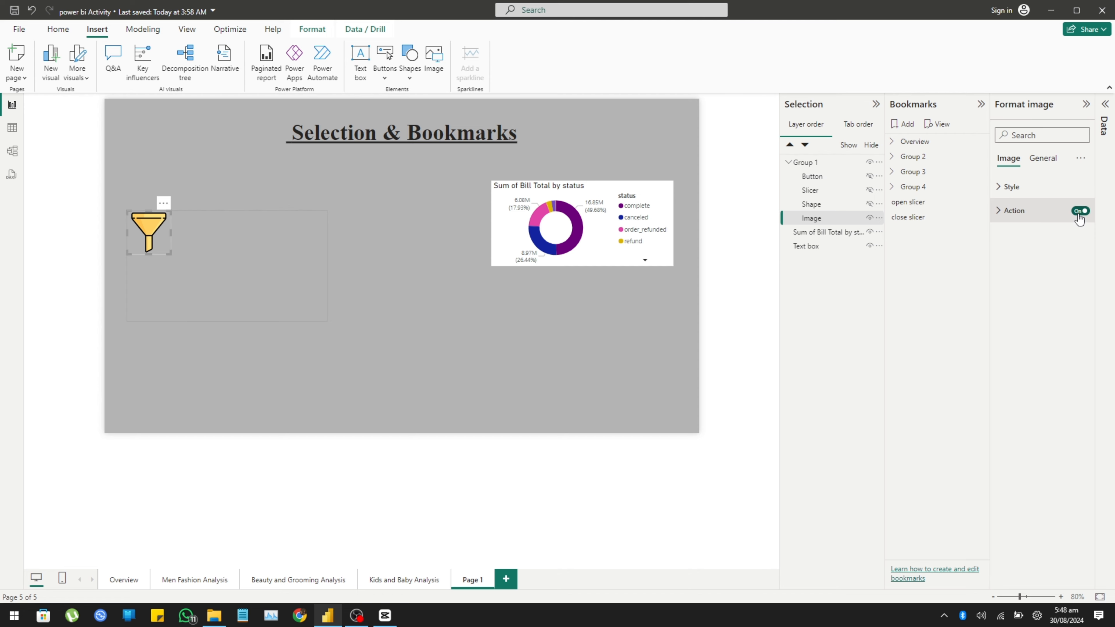
pyautogui.click(1049, 216)
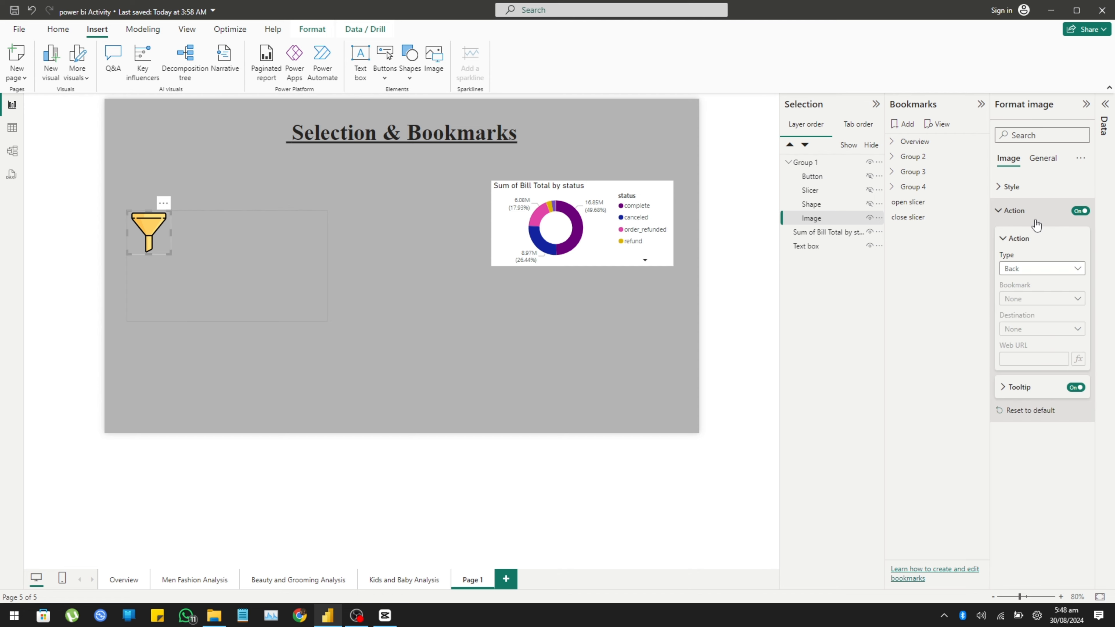
pyautogui.click(1047, 271)
pyautogui.click(1044, 296)
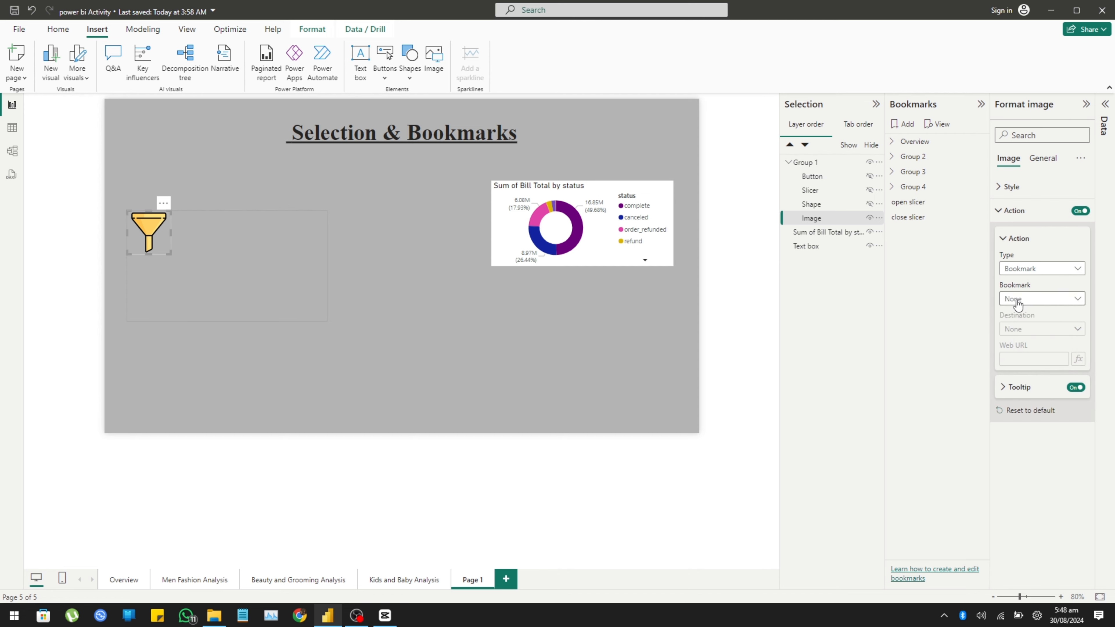
pyautogui.click(1017, 303)
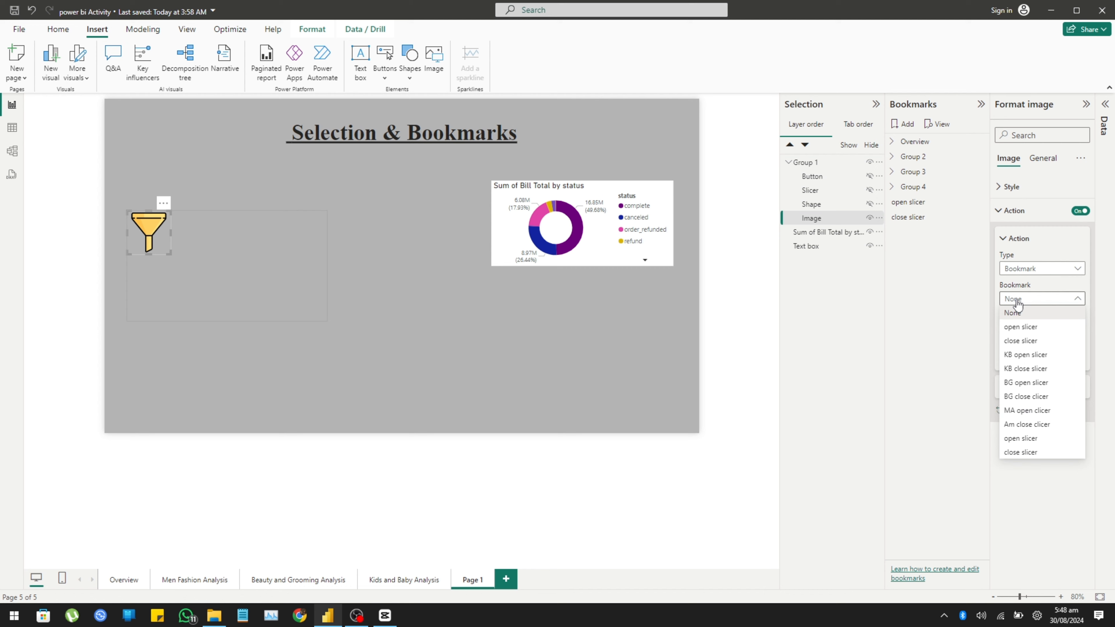
pyautogui.click(1020, 438)
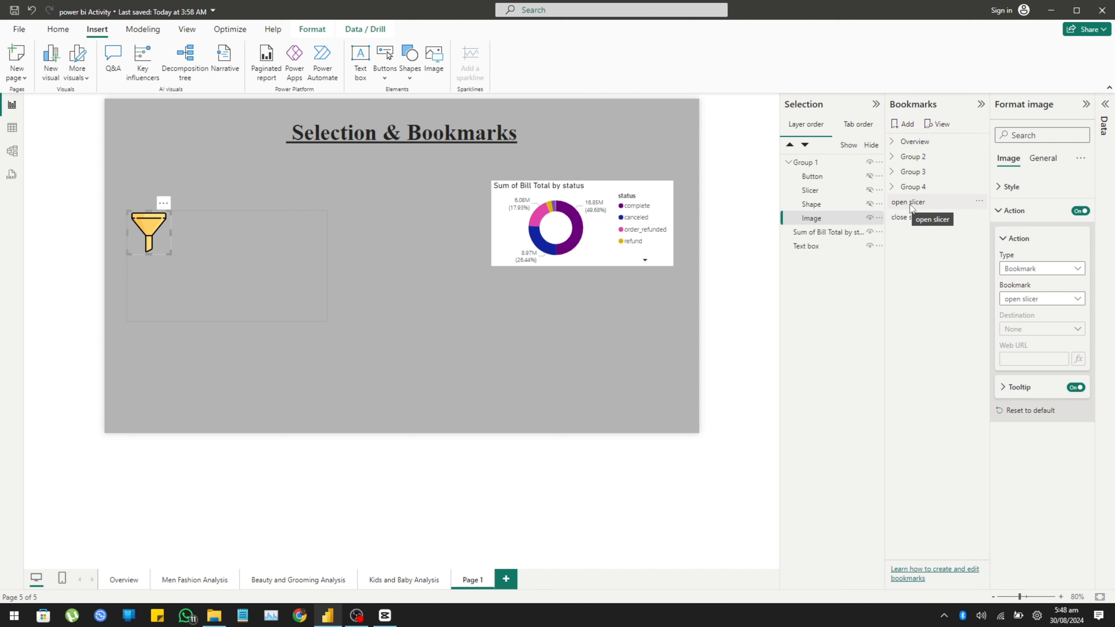
pyautogui.click(1072, 300)
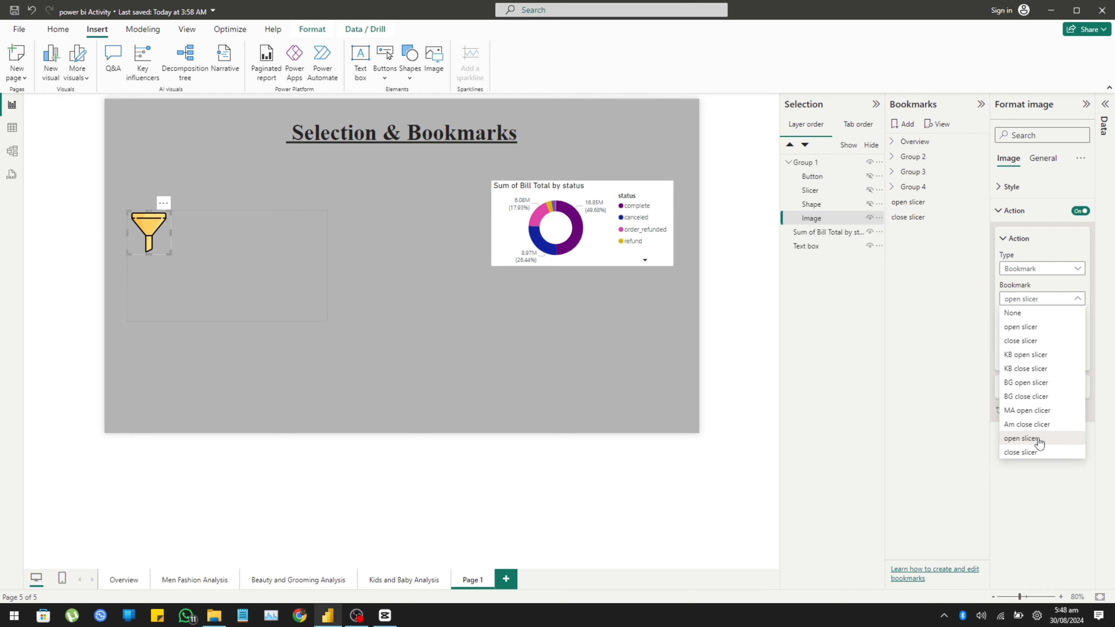
pyautogui.click(1077, 299)
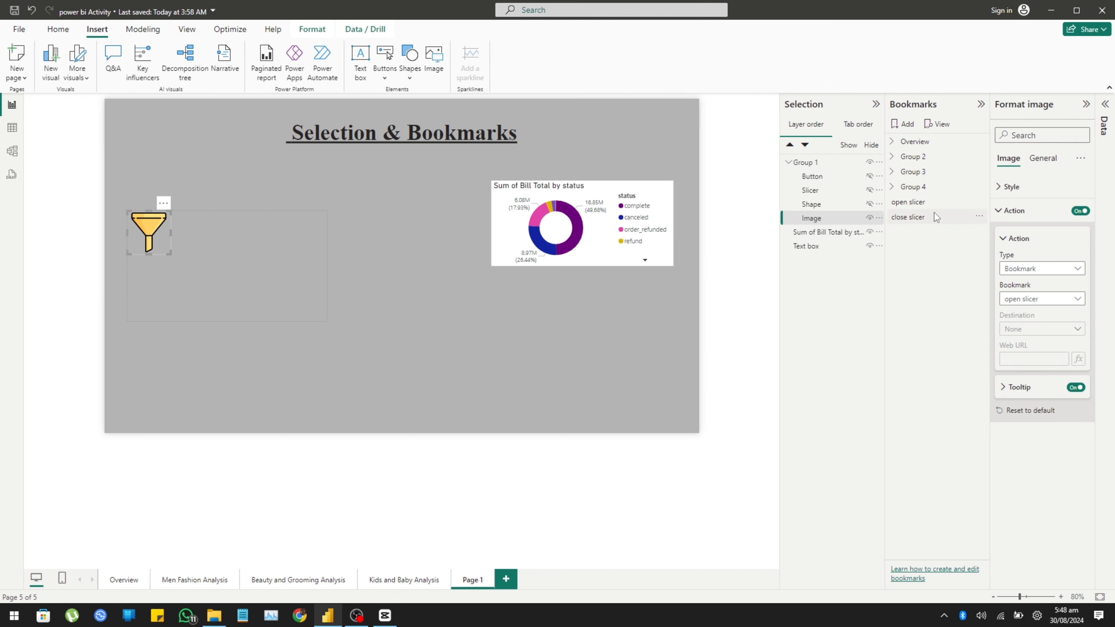
# Step: Apply the open slicer bookmark, and turn on the X button's action with type Bookmark and this page's close slicer bookmark
pyautogui.click(918, 202)
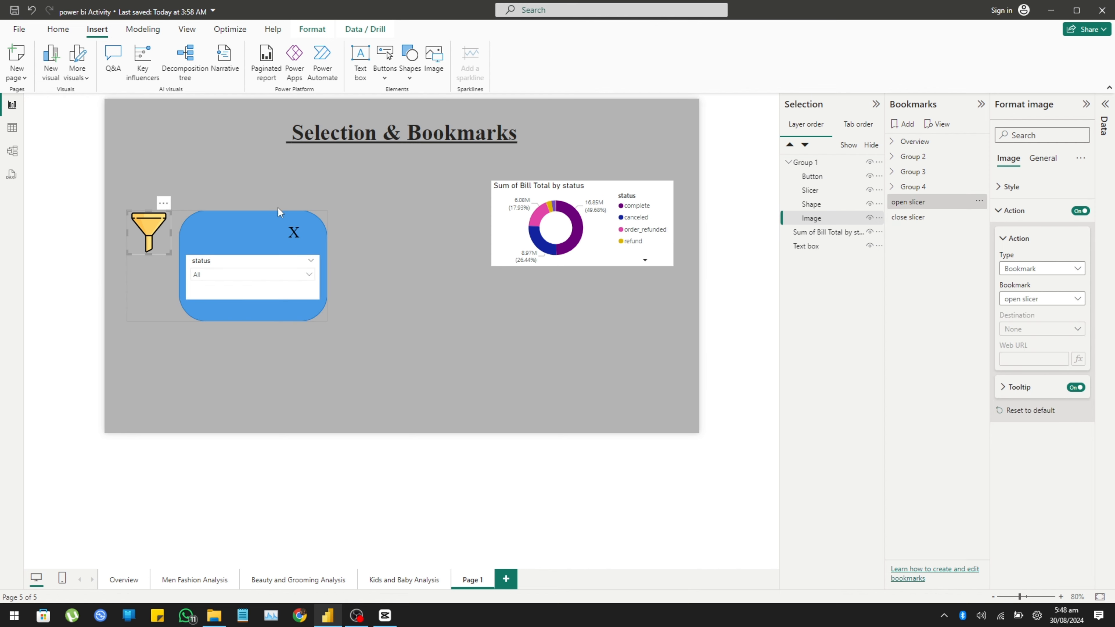
pyautogui.click(296, 226)
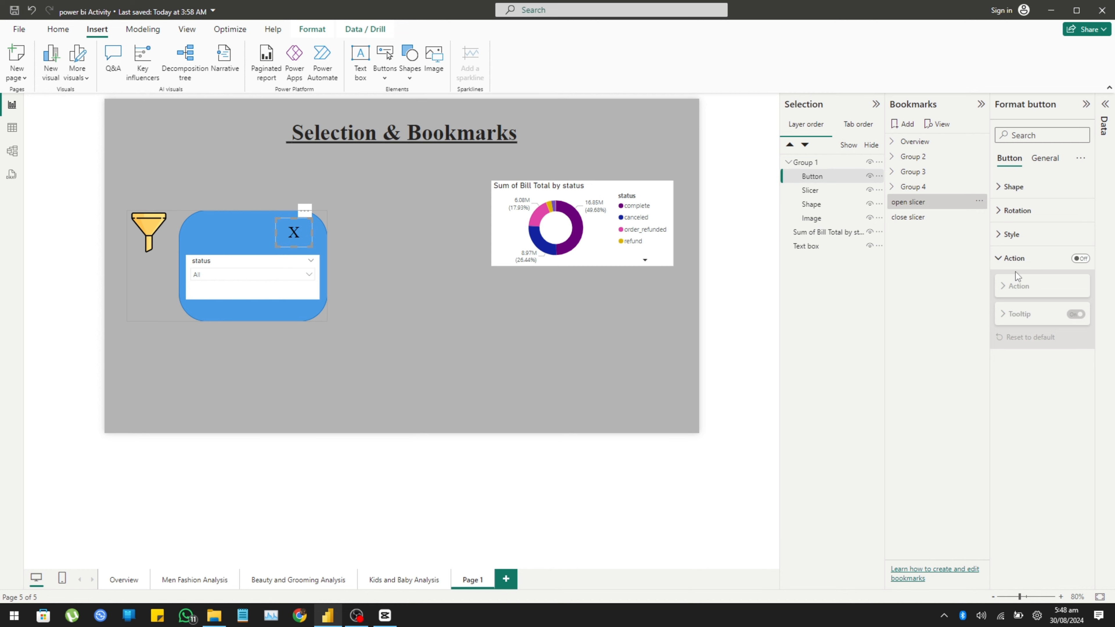
pyautogui.click(1079, 258)
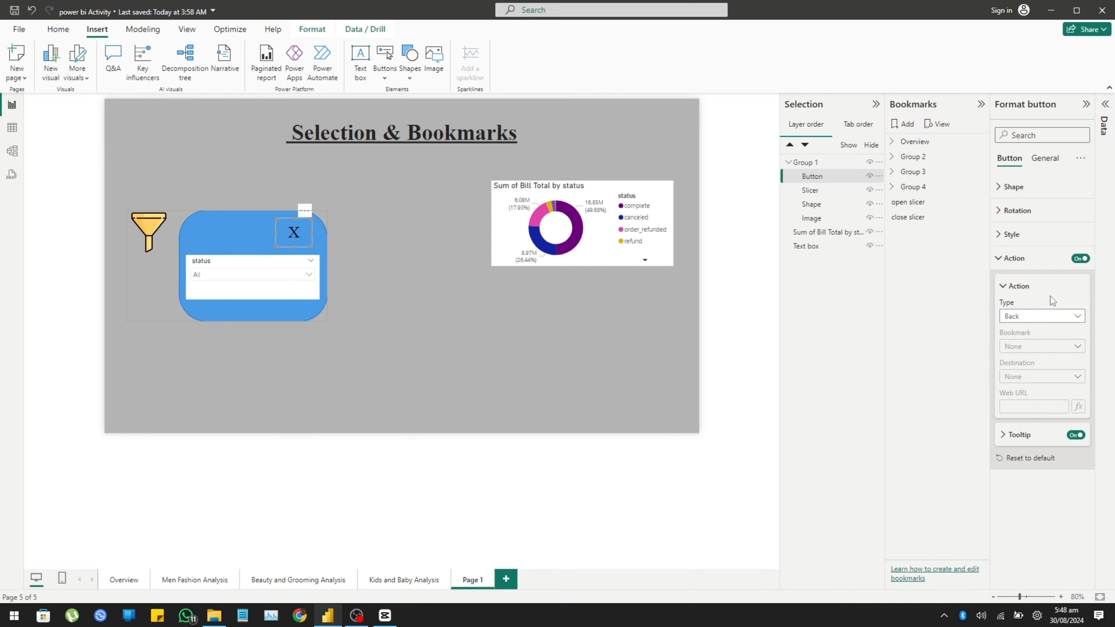
pyautogui.click(1043, 316)
pyautogui.press('Escape')
pyautogui.click(1054, 347)
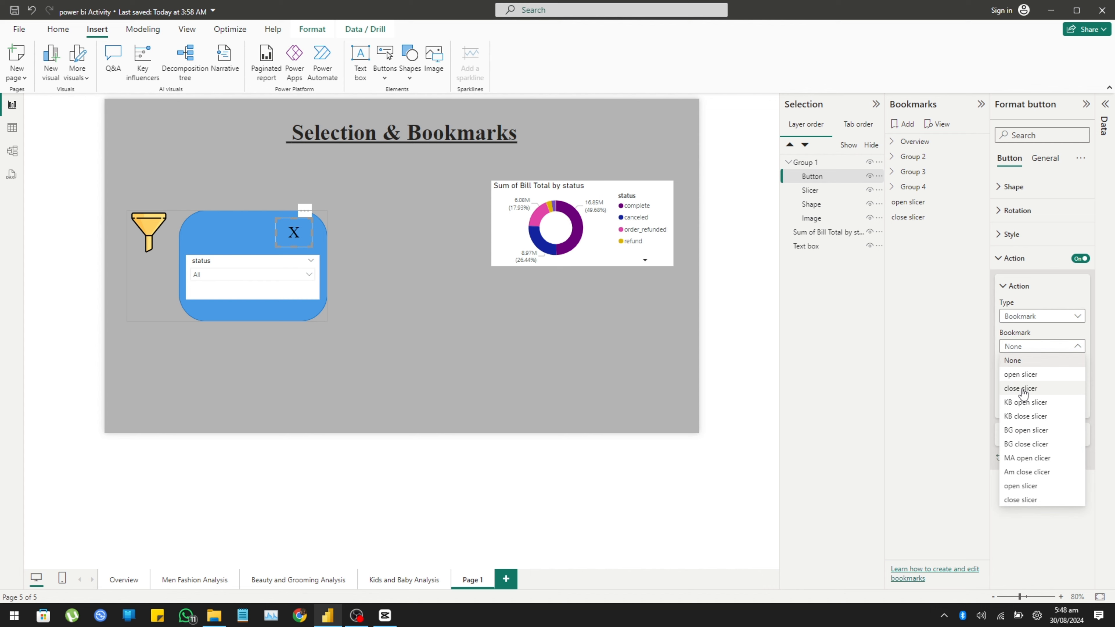
pyautogui.click(1020, 499)
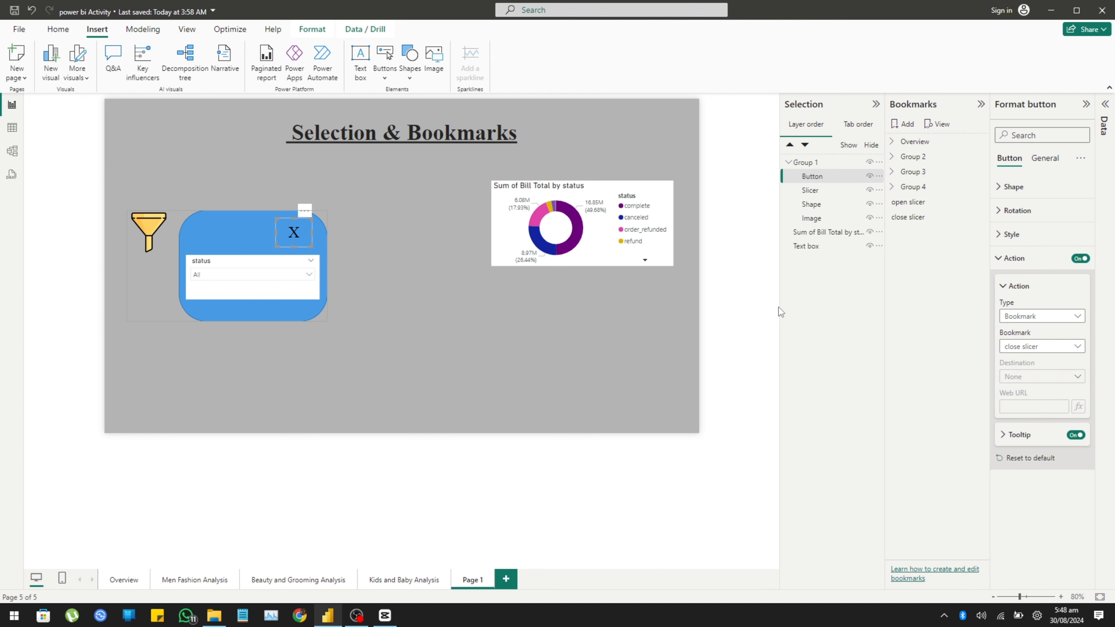
pyautogui.click(610, 303)
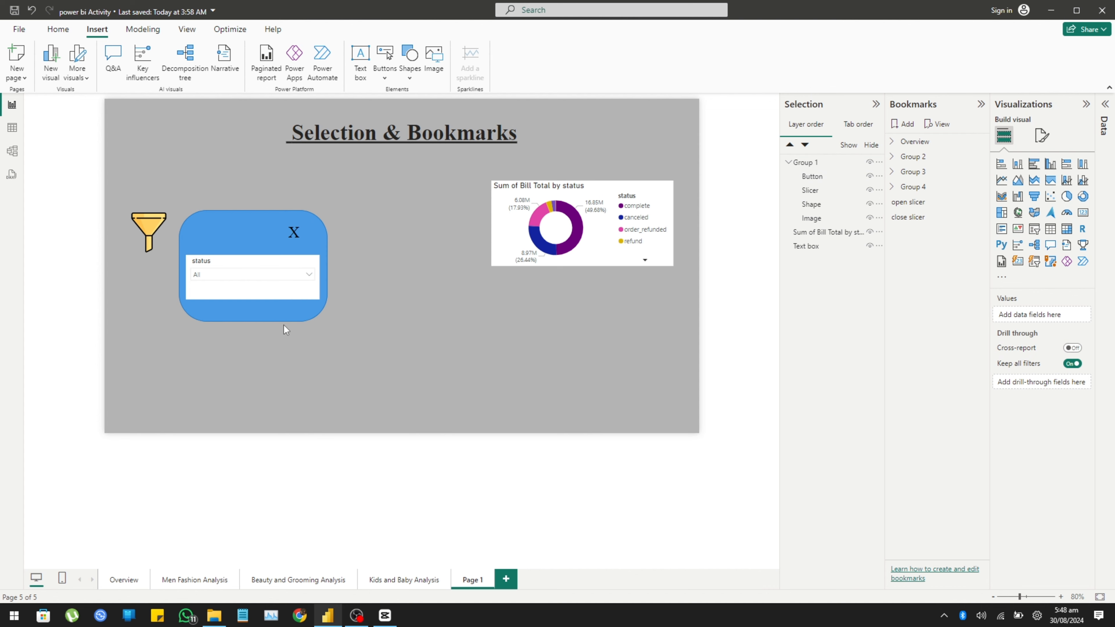
# Step: Test the X button and the funnel image by closing and reopening the filter panel with them
pyautogui.keyDown('ctrl'); pyautogui.click(302, 238); pyautogui.keyUp('ctrl')
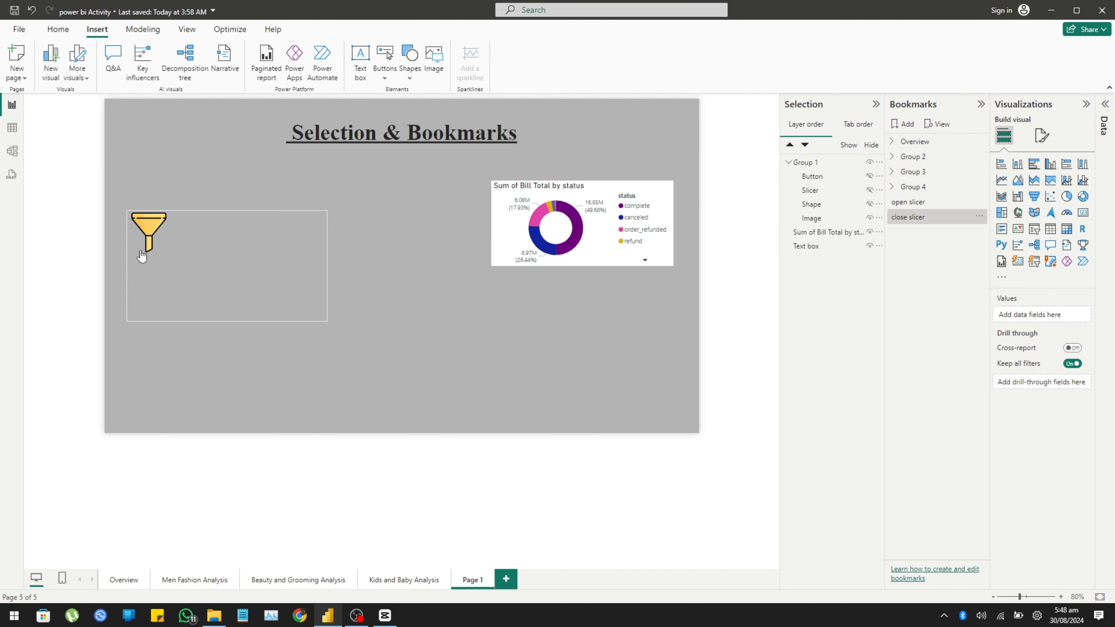
pyautogui.keyDown('ctrl'); pyautogui.click(145, 235); pyautogui.keyUp('ctrl')
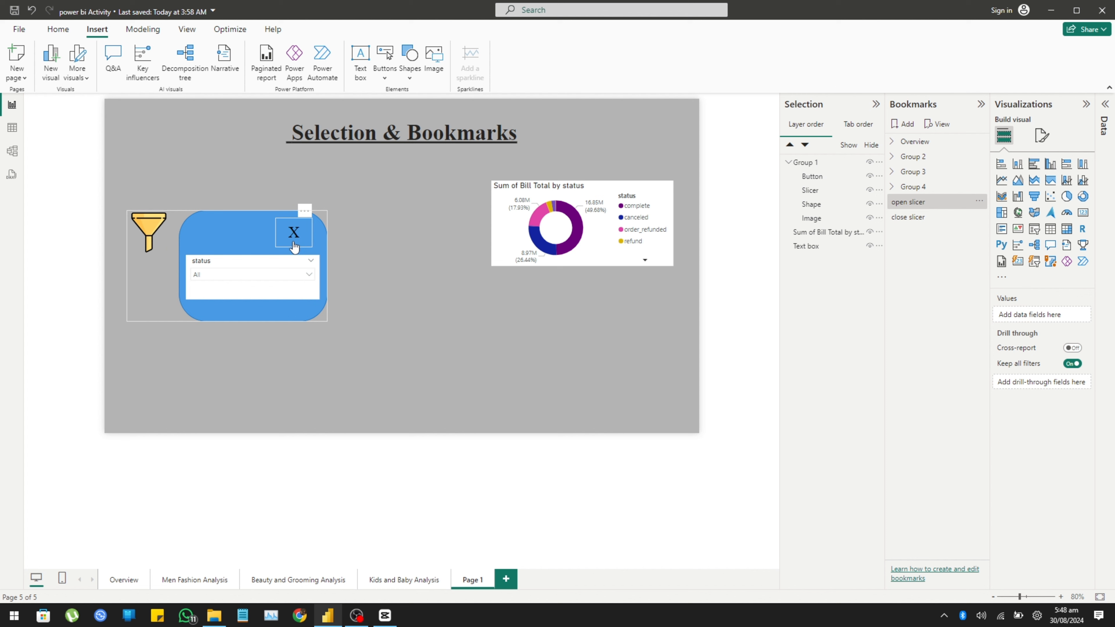
pyautogui.keyDown('ctrl'); pyautogui.click(294, 236); pyautogui.keyUp('ctrl')
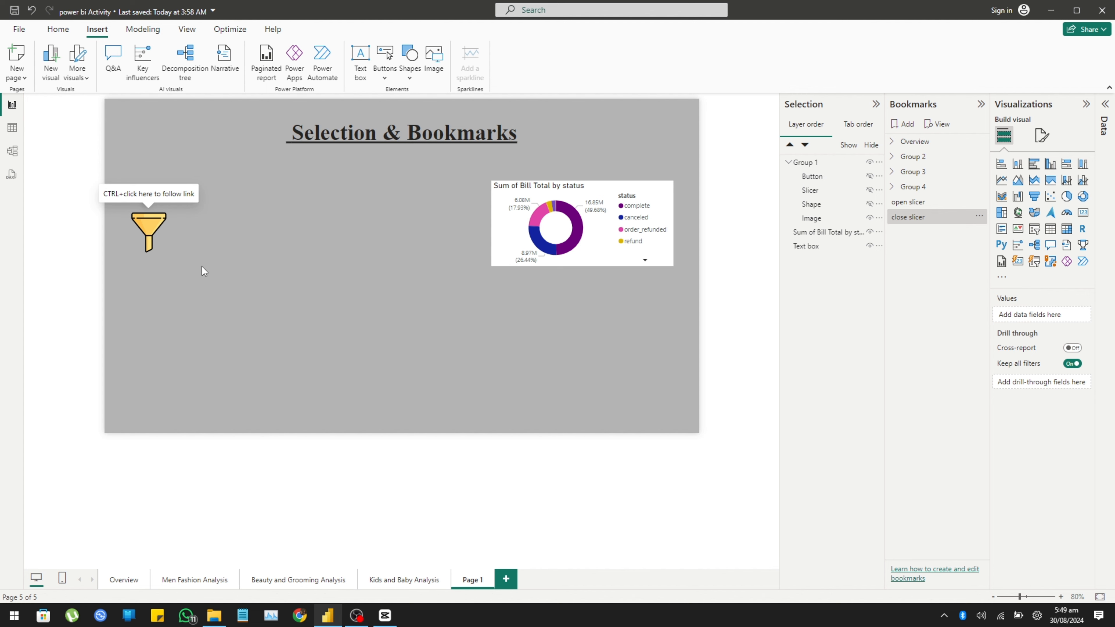
pyautogui.keyDown('ctrl'); pyautogui.click(155, 238); pyautogui.keyUp('ctrl')
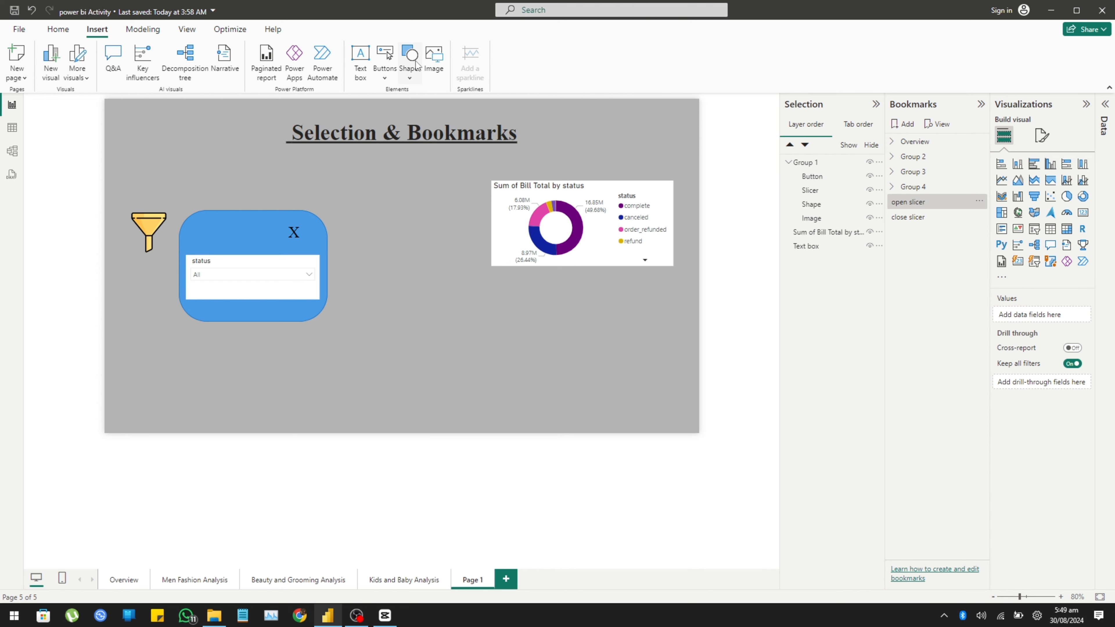
# Step: Insert a blank button and enlarge it to cover the whole report page
pyautogui.click(382, 69)
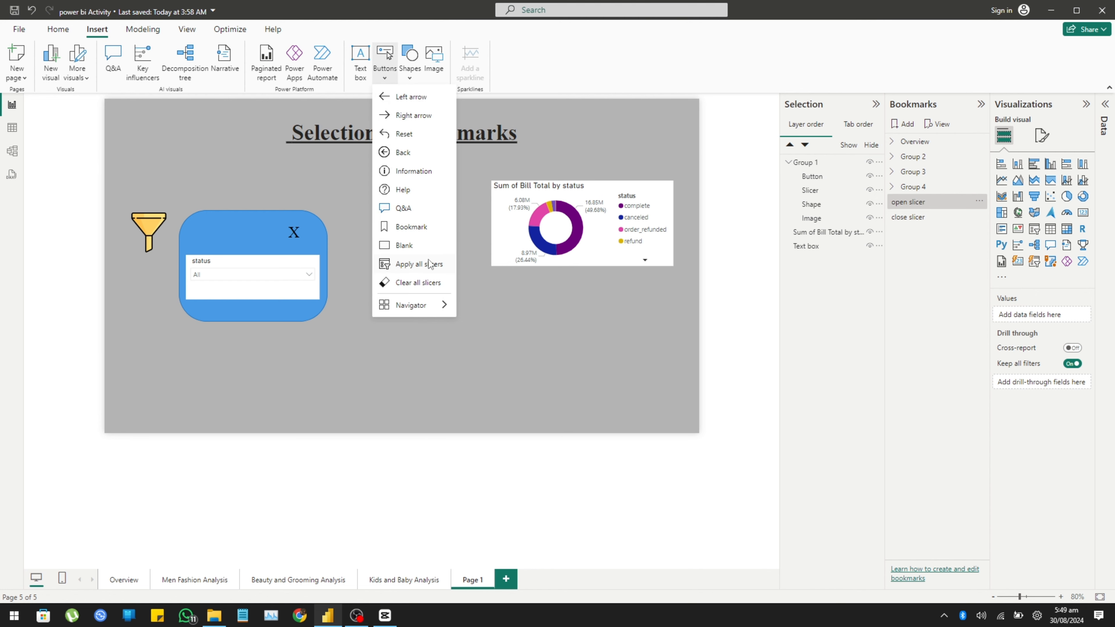
pyautogui.click(417, 249)
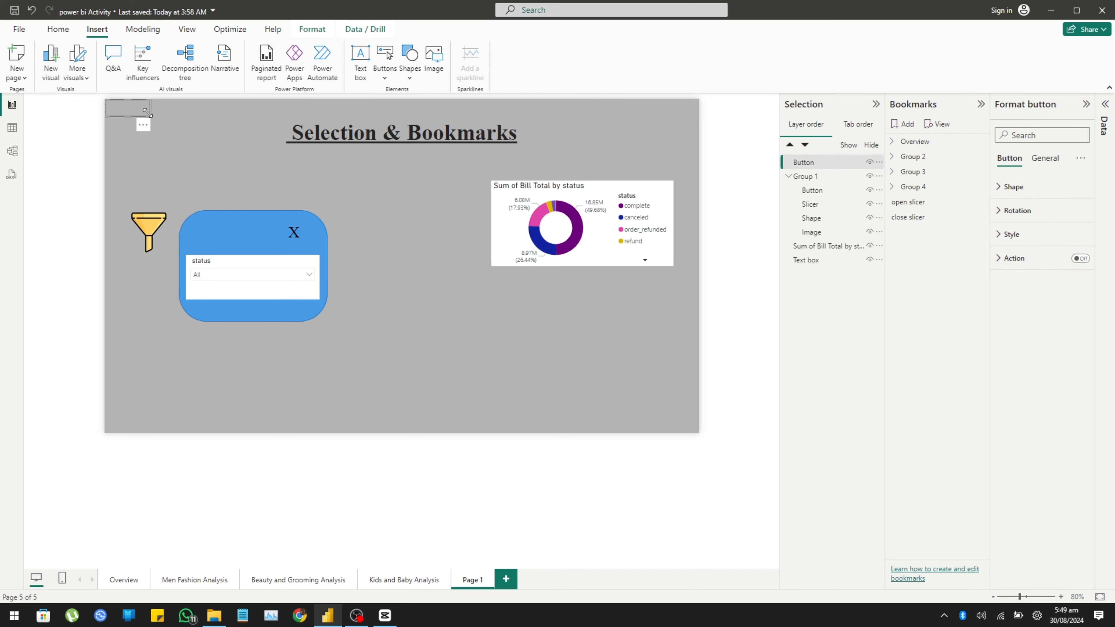
pyautogui.moveTo(150, 116); pyautogui.dragTo(695, 433)
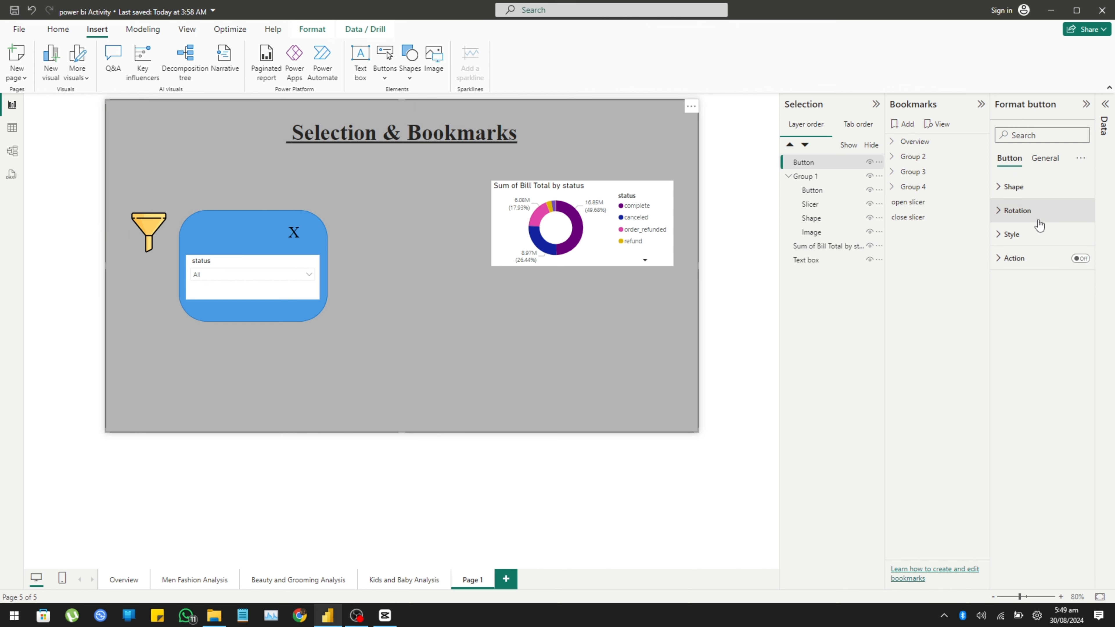
# Step: Turn off the border and icon in the page-wide blank button's style
pyautogui.click(1011, 234)
pyautogui.scroll(-5, 1032, 310)
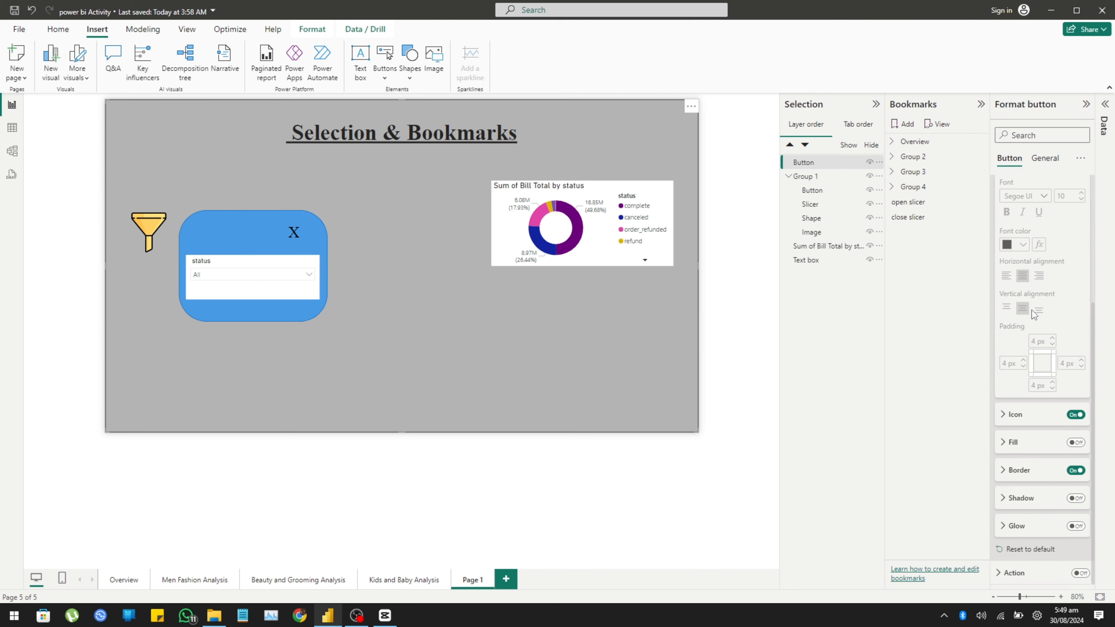
pyautogui.click(1082, 470)
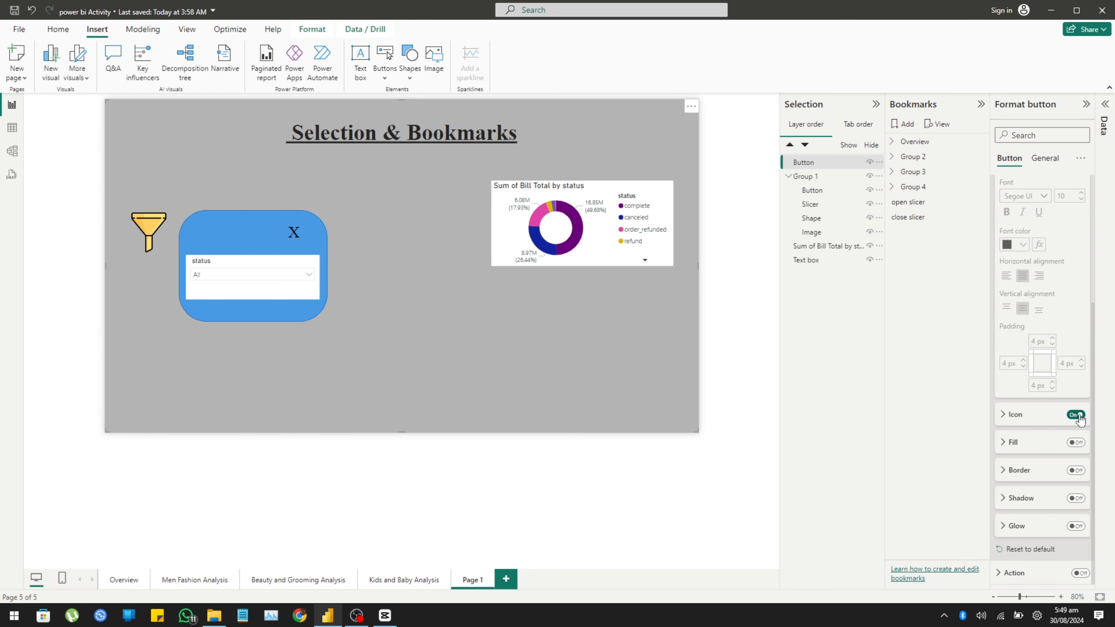
pyautogui.click(1075, 414)
pyautogui.scroll(5, 1068, 299)
pyautogui.click(1012, 236)
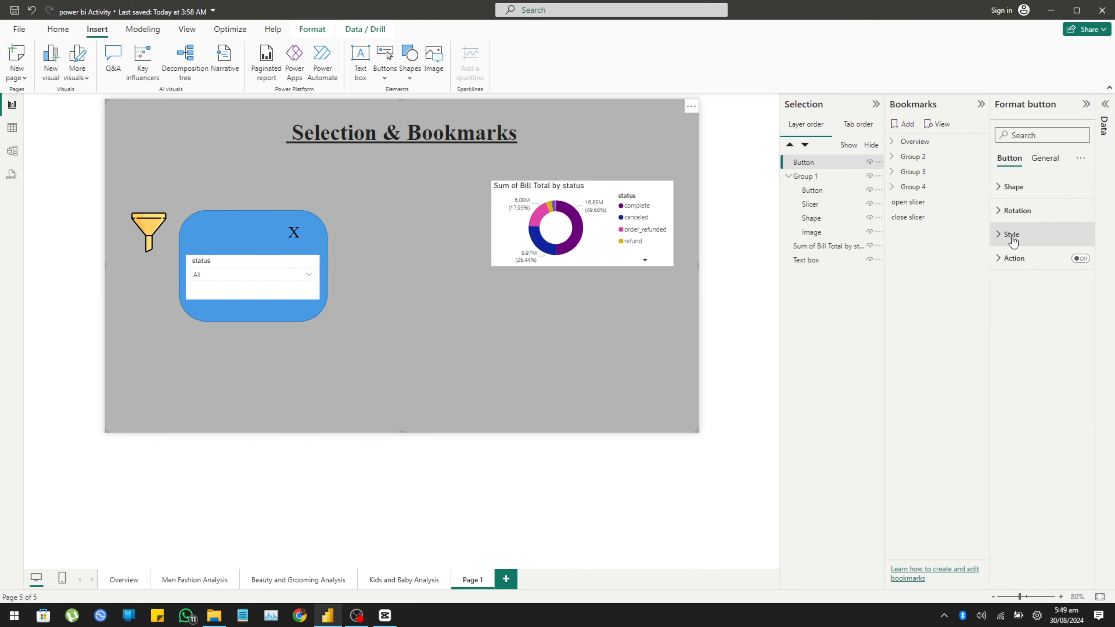
# Step: Turn on the blank button's action with type Bookmark and assign it this page's close slicer bookmark
pyautogui.click(1074, 259)
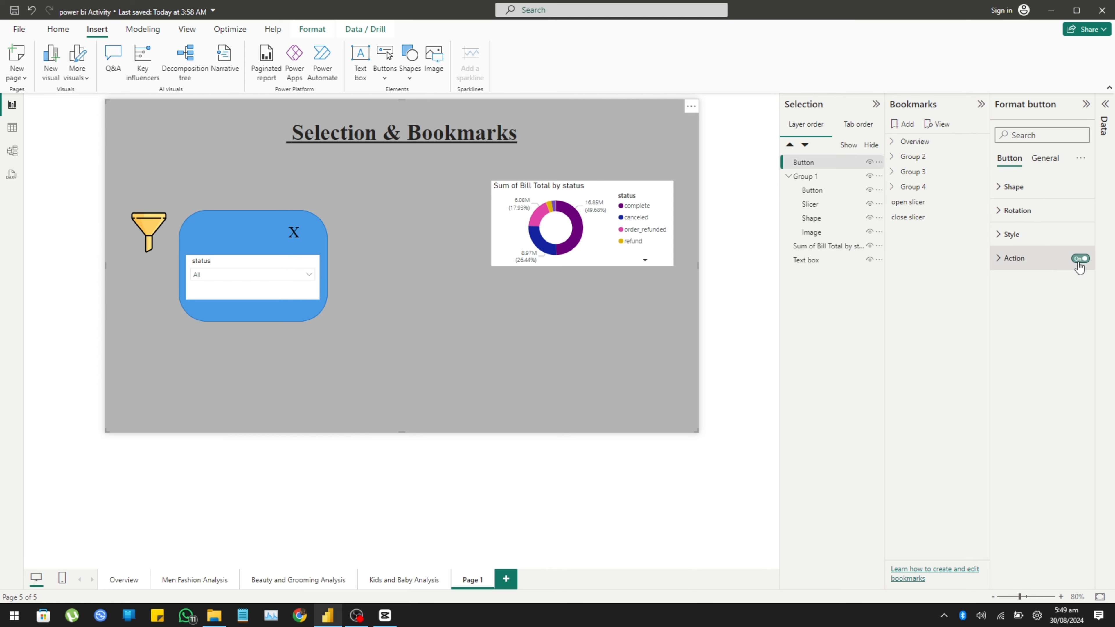
pyautogui.click(1047, 259)
pyautogui.click(1040, 316)
pyautogui.click(1041, 344)
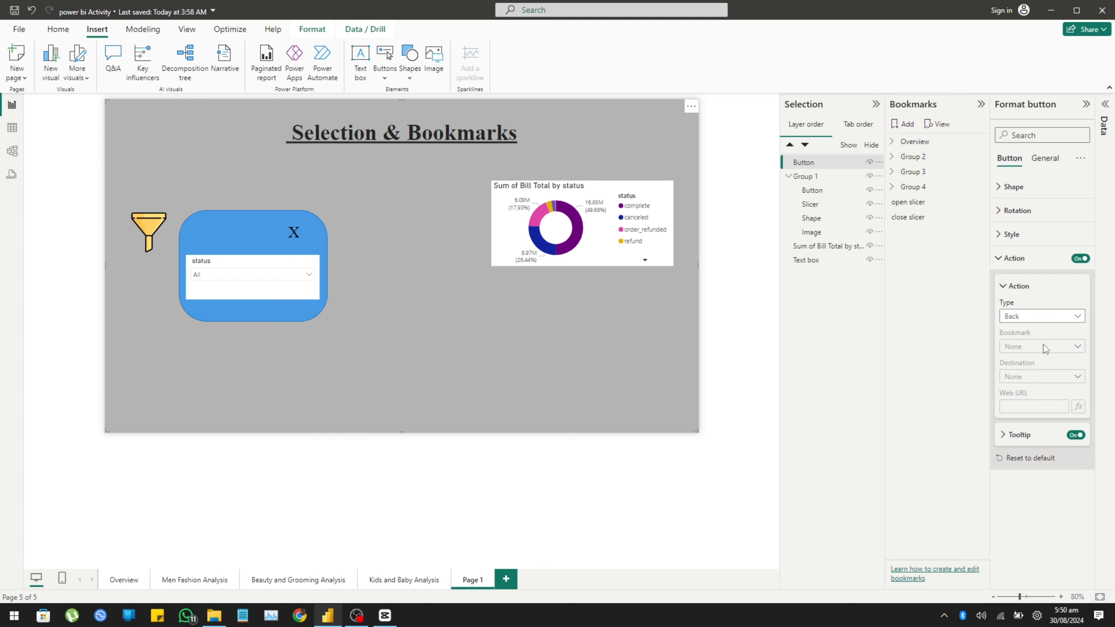
pyautogui.click(1045, 345)
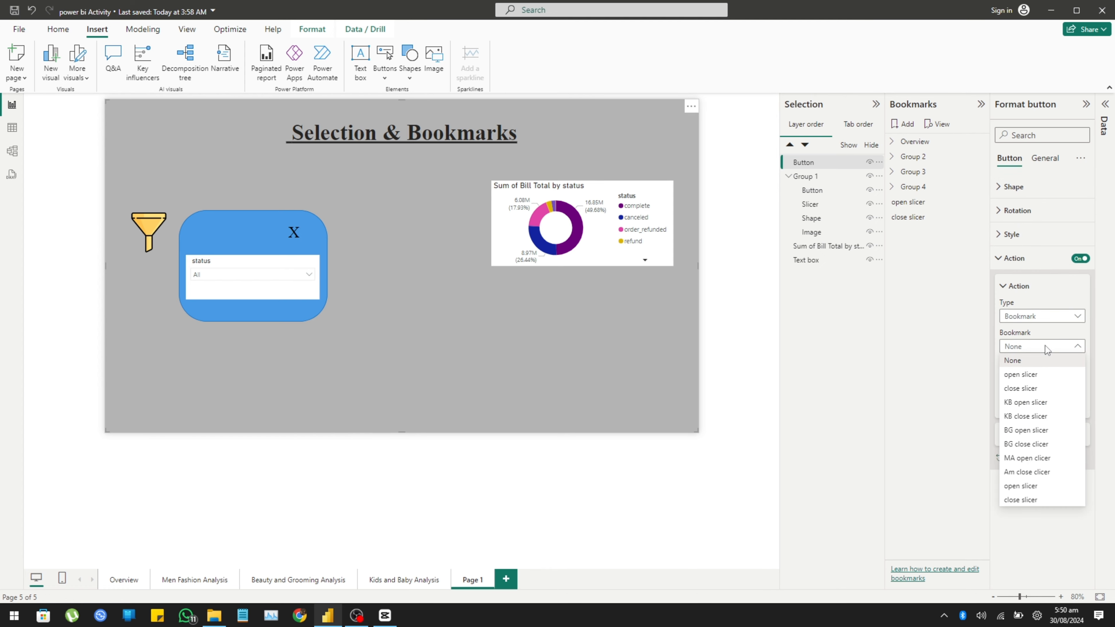
pyautogui.click(1030, 500)
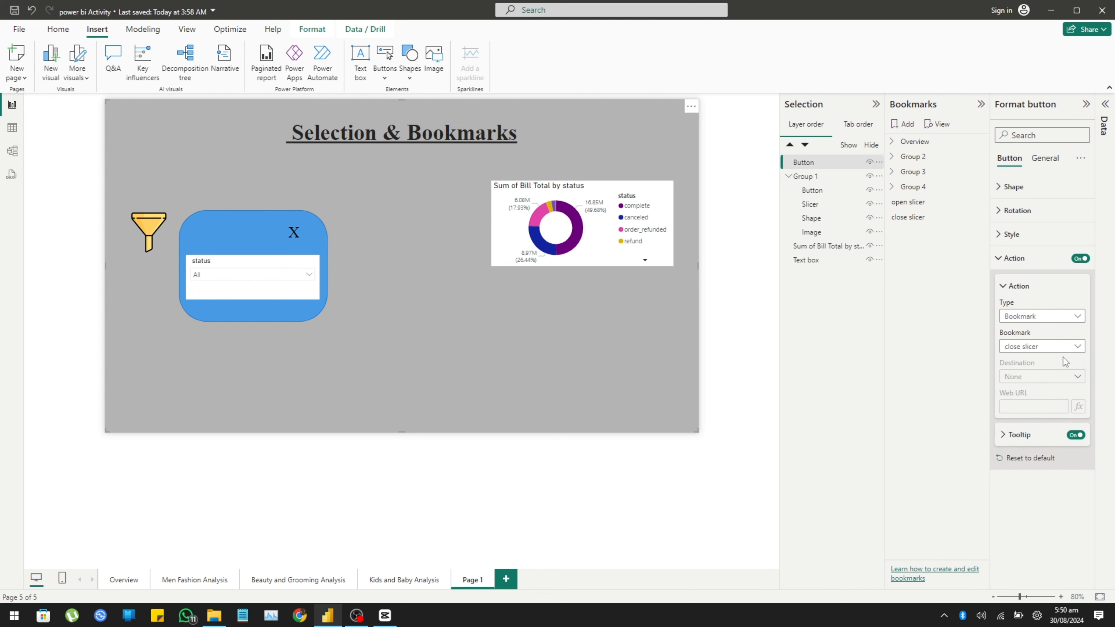
pyautogui.click(716, 341)
# Step: Test closing the filter panel with the page-wide button, and reapply the open slicer and close slicer bookmarks
pyautogui.keyDown('ctrl'); pyautogui.click(475, 358); pyautogui.keyUp('ctrl')
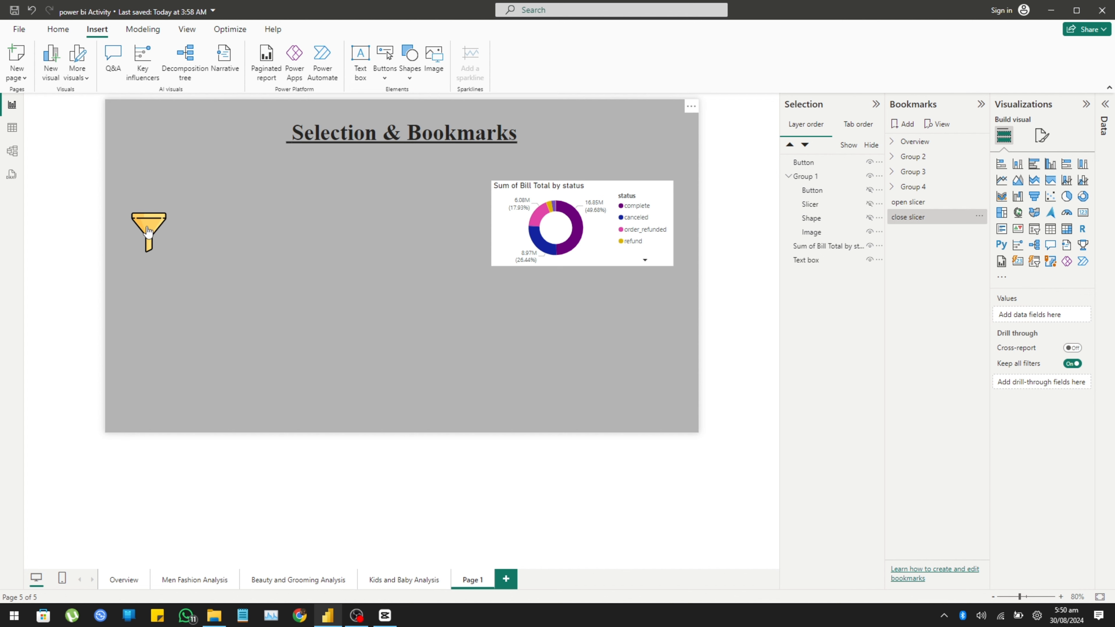
pyautogui.click(980, 217)
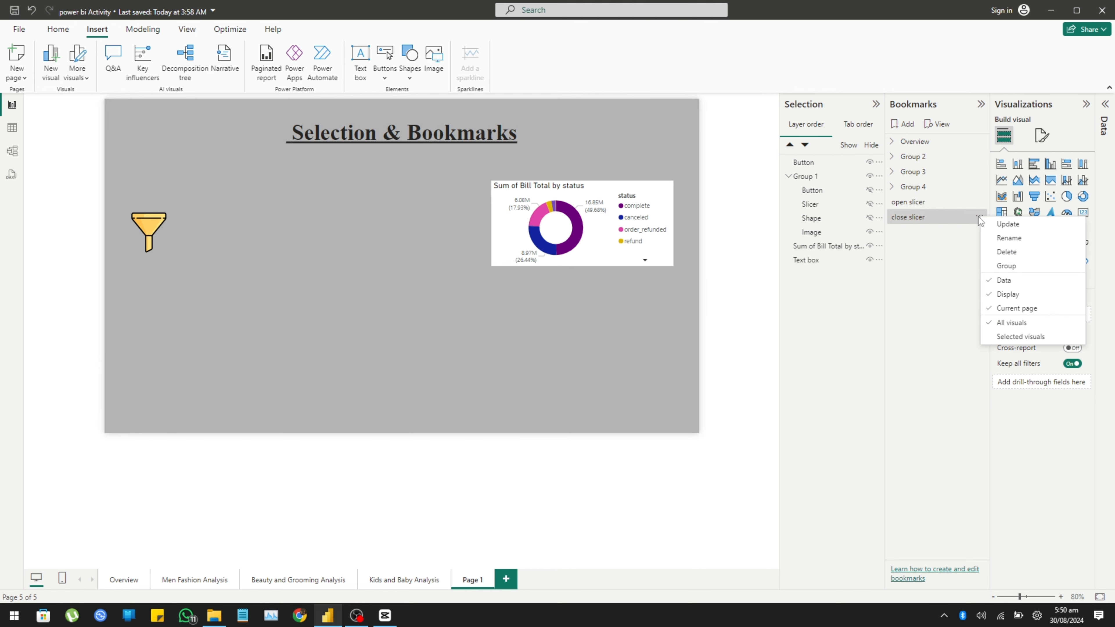
pyautogui.click(939, 204)
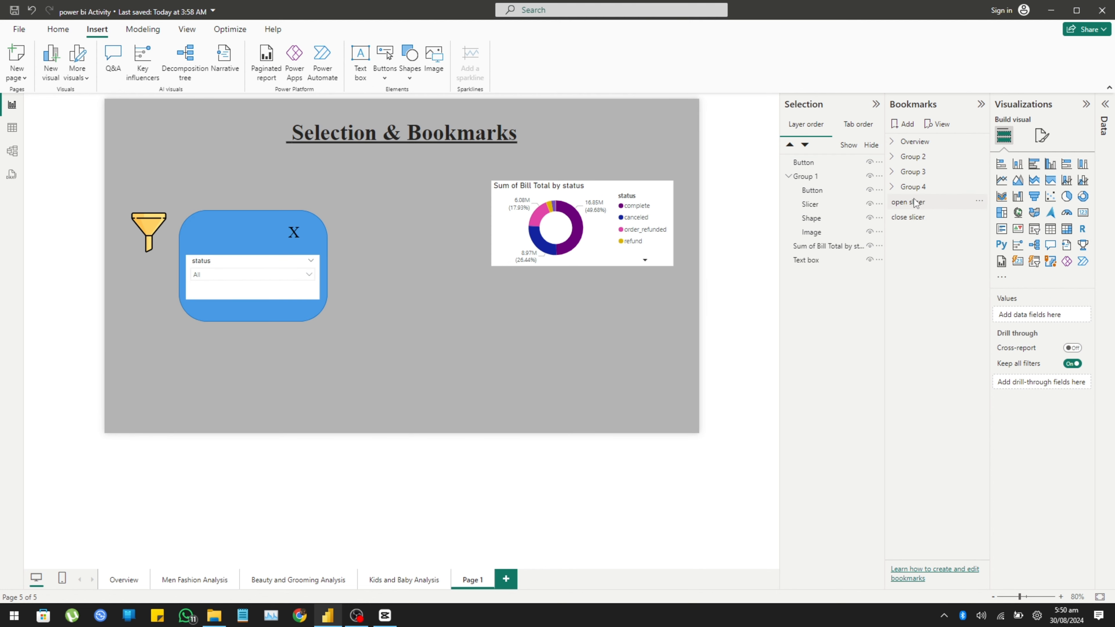
pyautogui.click(942, 217)
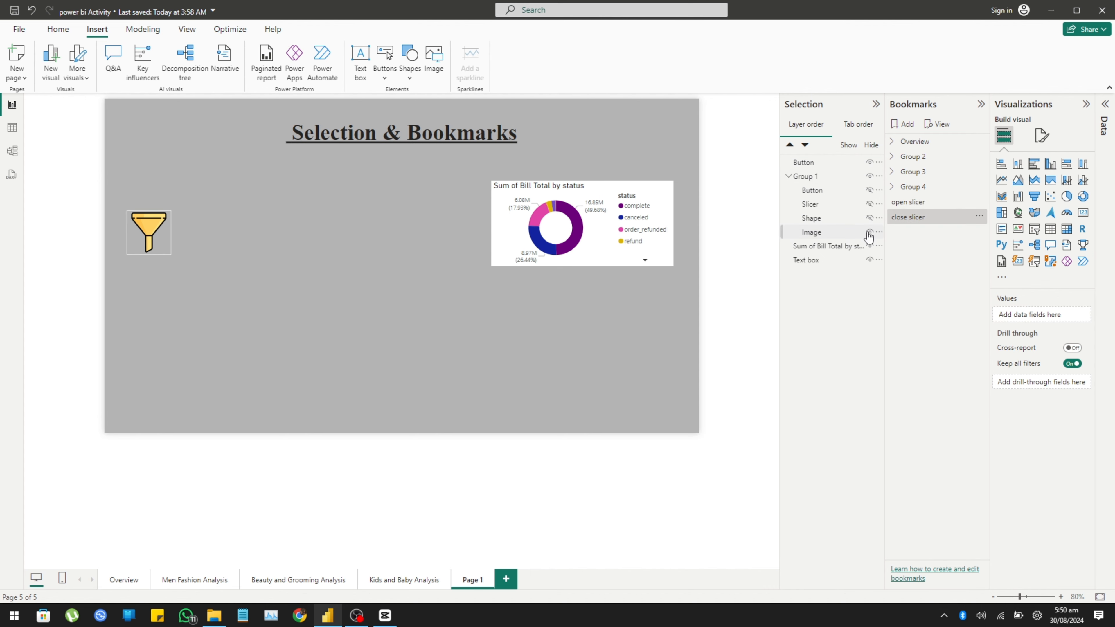
# Step: Move the page-wide blank button into Group 1, below the Image in the layer order
pyautogui.click(836, 162)
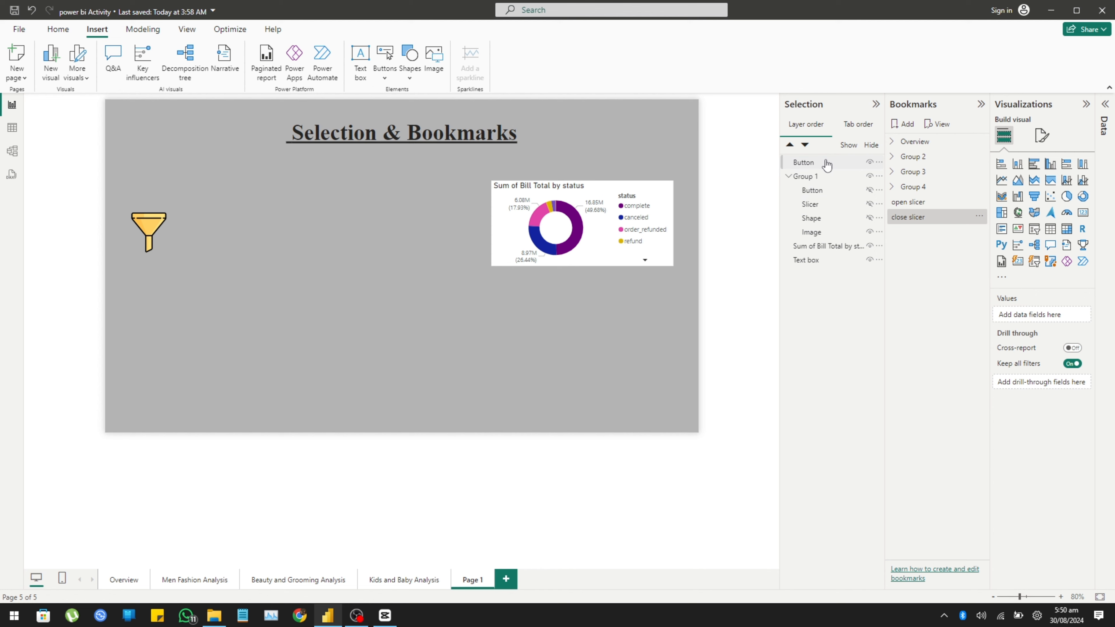
pyautogui.click(826, 191)
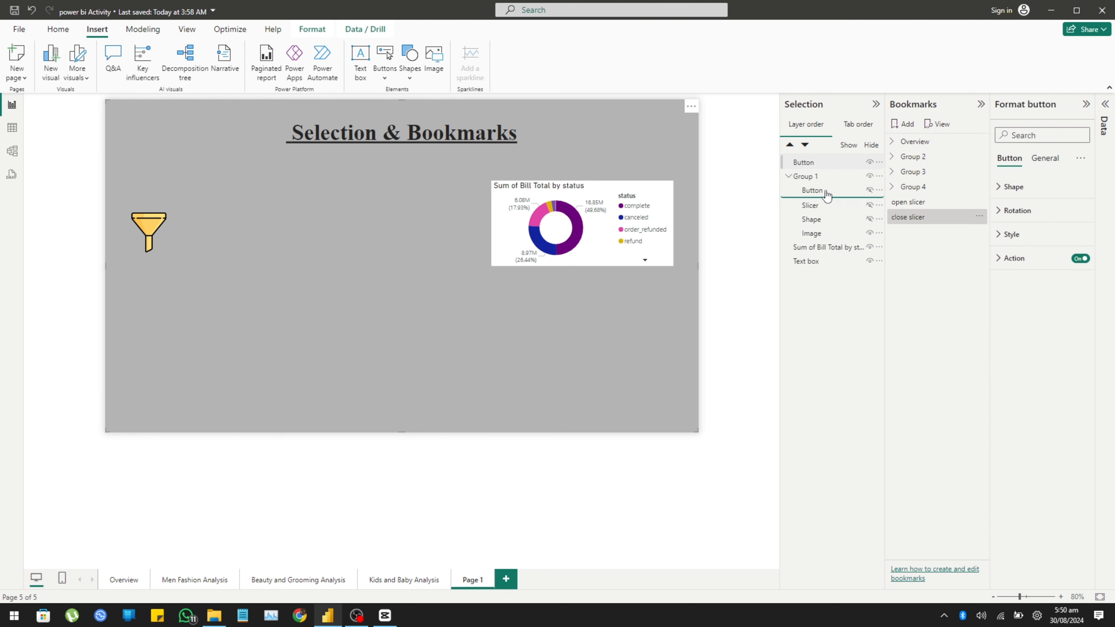
pyautogui.moveTo(827, 196); pyautogui.dragTo(834, 237)
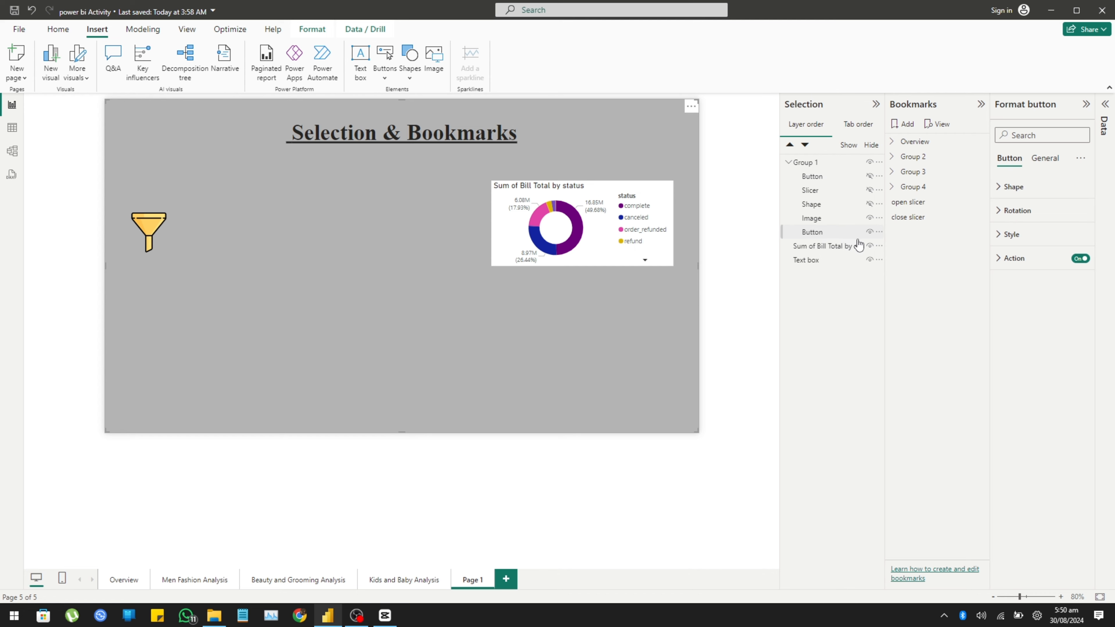
# Step: Hide the page-wide button in Group 1 and update the close slicer bookmark with that state
pyautogui.click(910, 227)
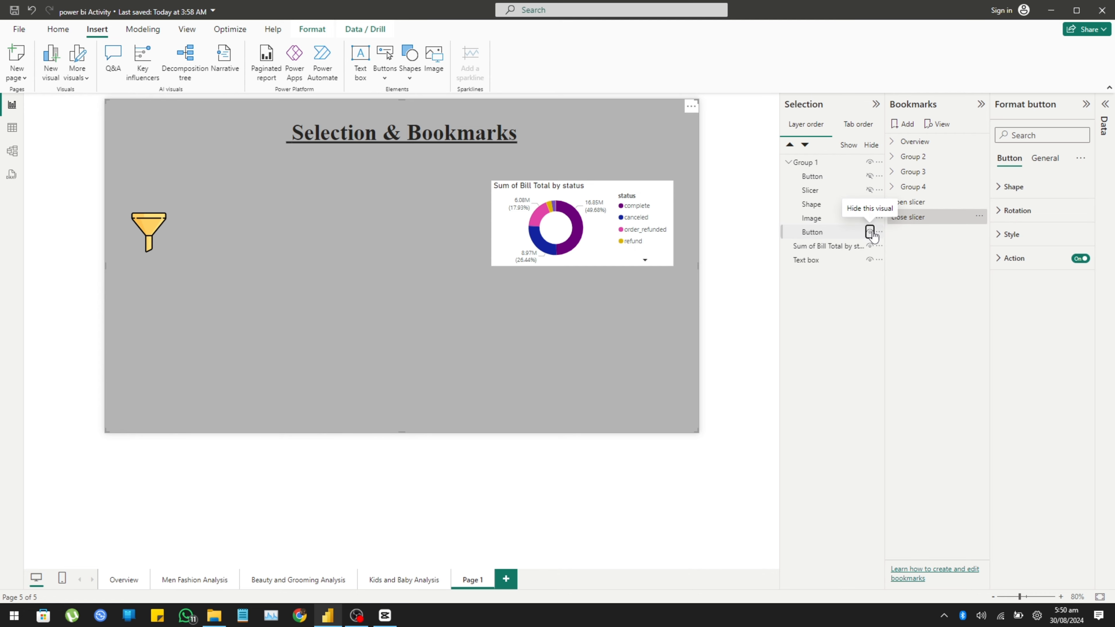
pyautogui.click(870, 232)
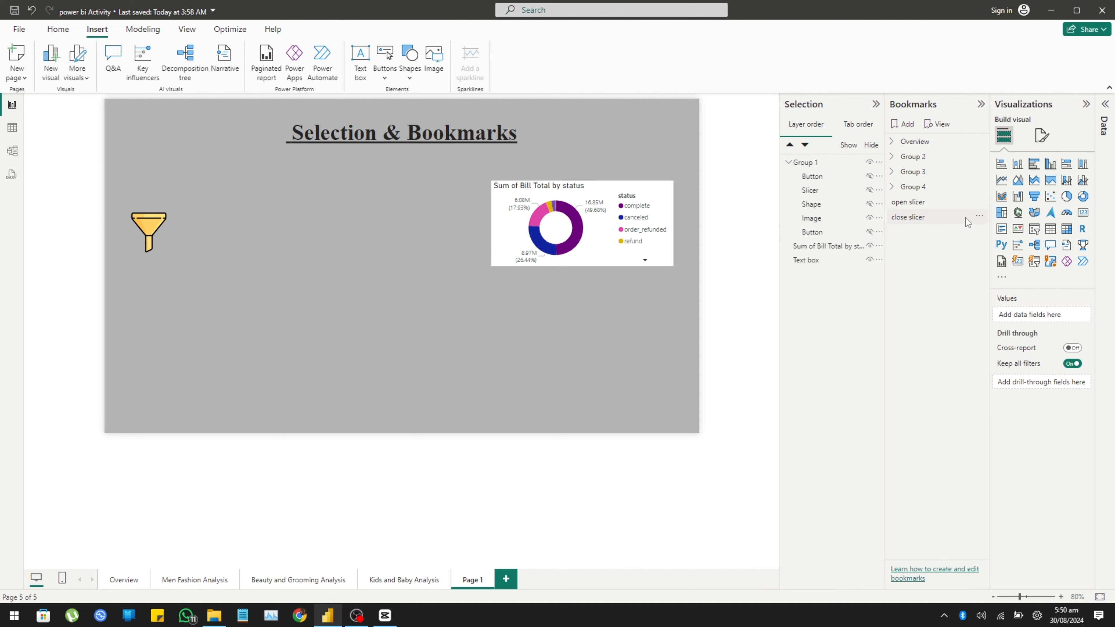
pyautogui.click(979, 219)
pyautogui.click(1007, 244)
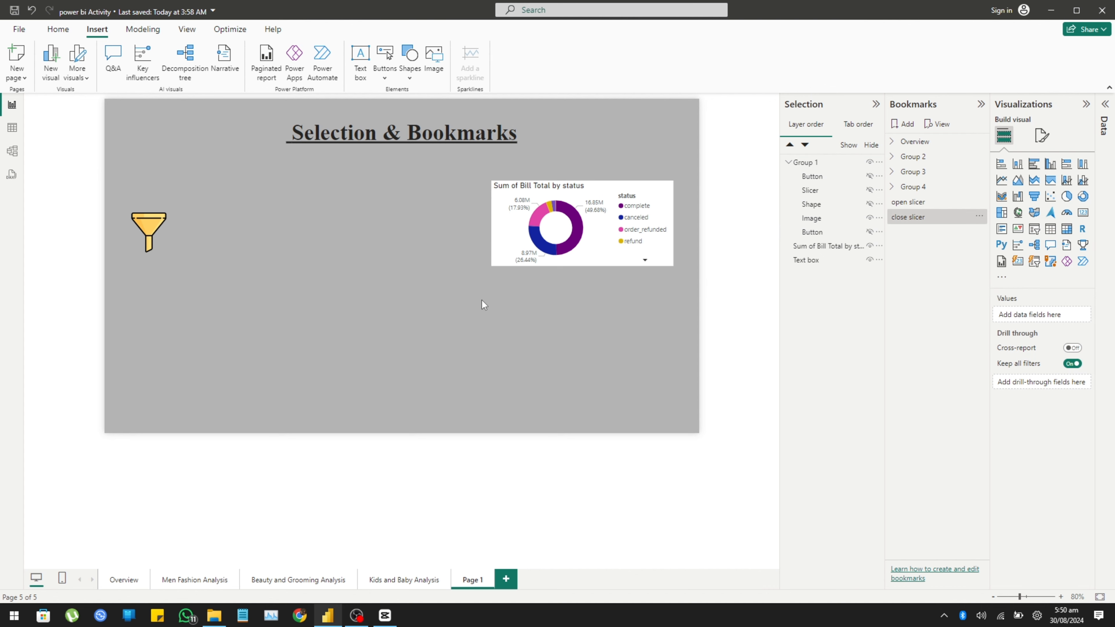
# Step: Reopen the filter panel and turn on the page-wide button's background with a light orange color at 62% transparency
pyautogui.keyDown('ctrl'); pyautogui.click(151, 230); pyautogui.keyUp('ctrl')
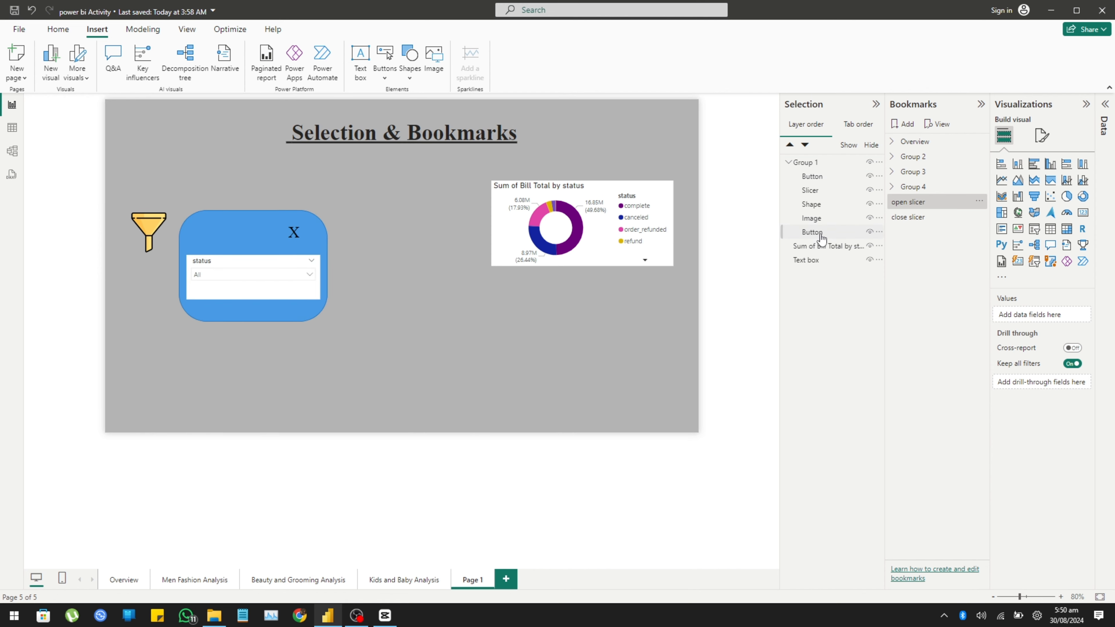
pyautogui.click(821, 233)
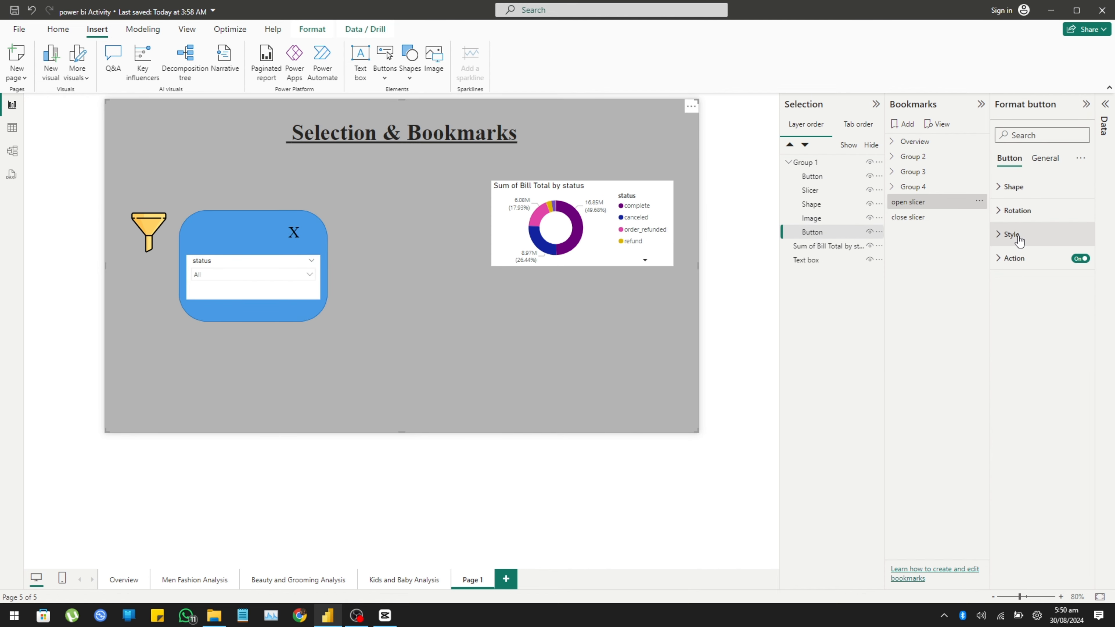
pyautogui.click(1044, 159)
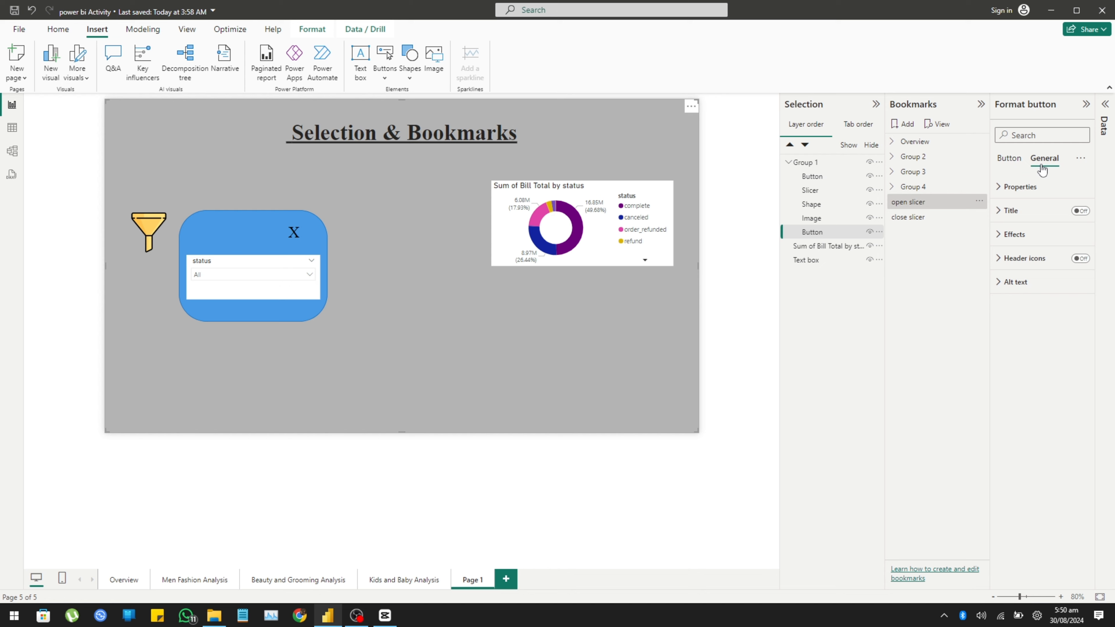
pyautogui.click(1011, 234)
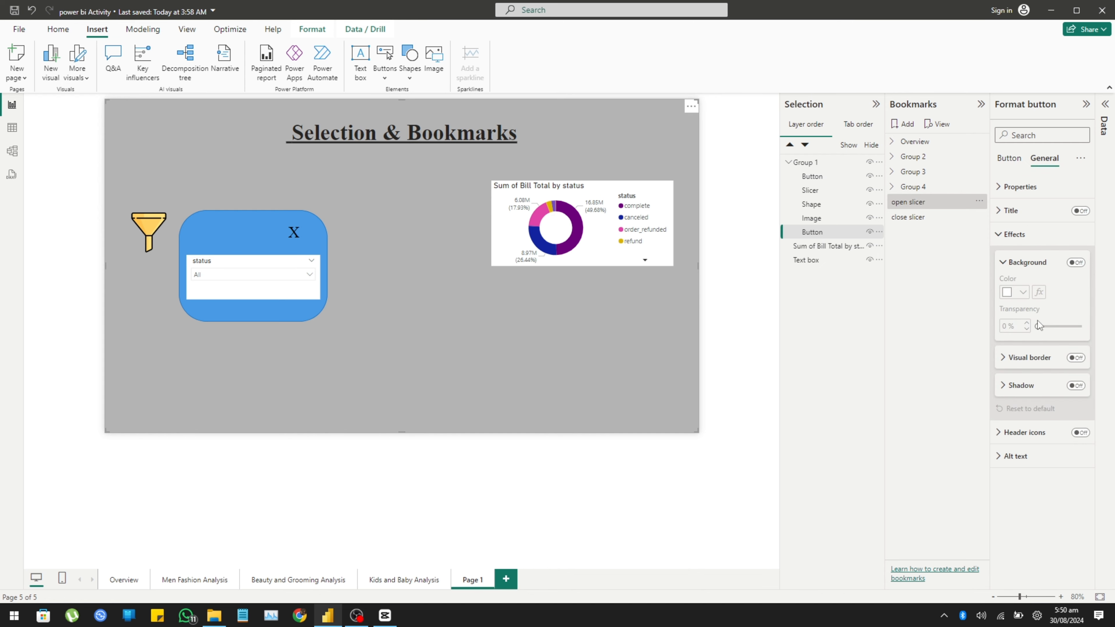
pyautogui.click(1075, 262)
pyautogui.click(1023, 292)
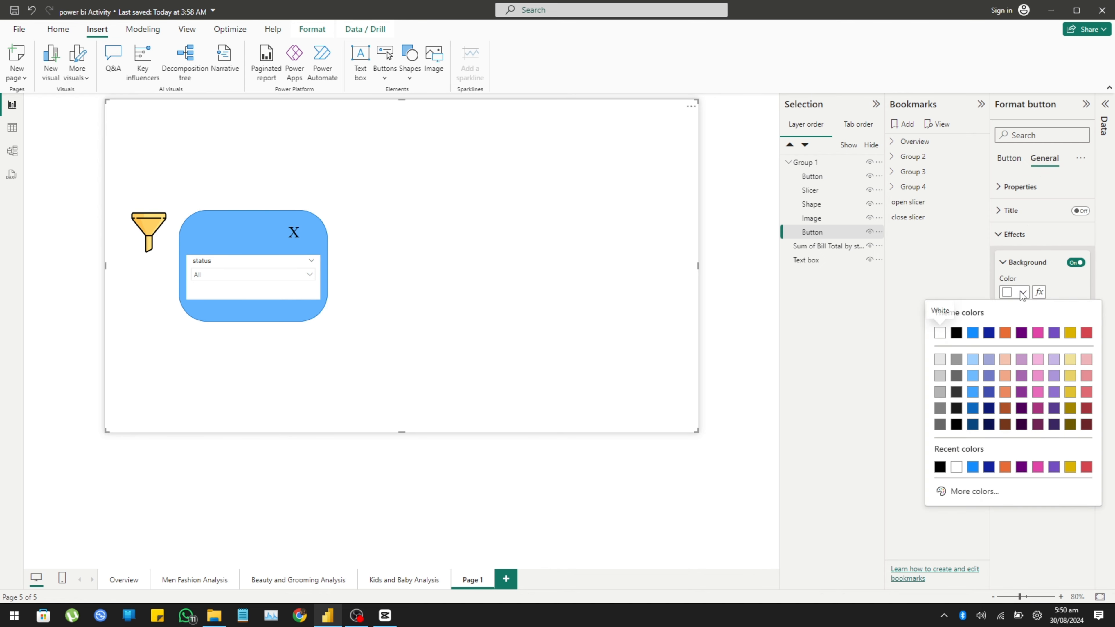
pyautogui.click(1006, 376)
pyautogui.moveTo(1054, 328); pyautogui.dragTo(1064, 329)
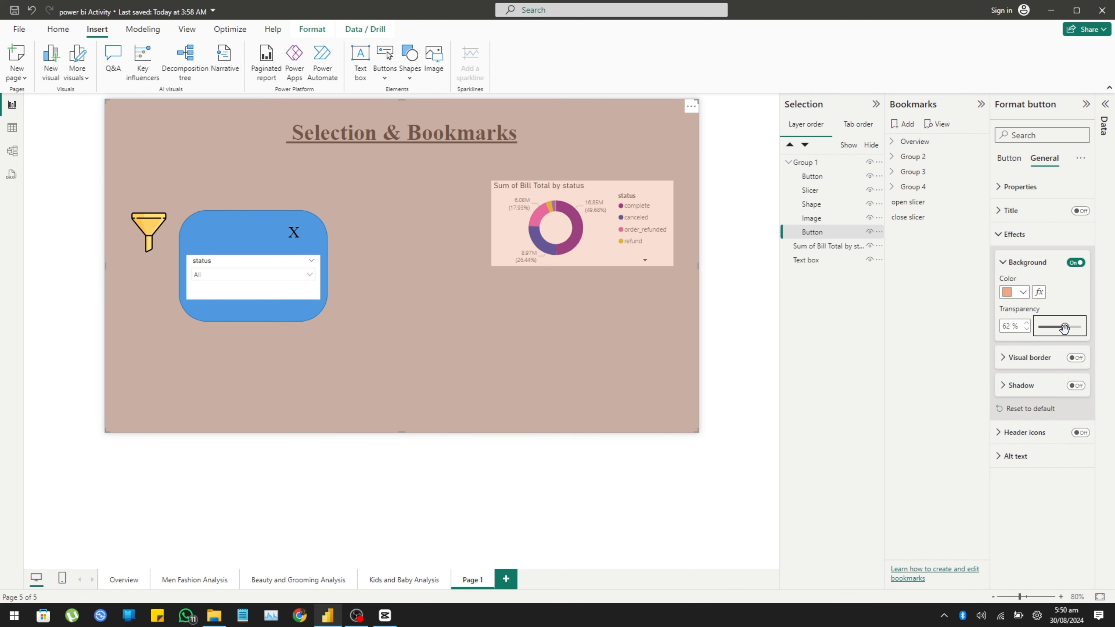
pyautogui.click(1013, 264)
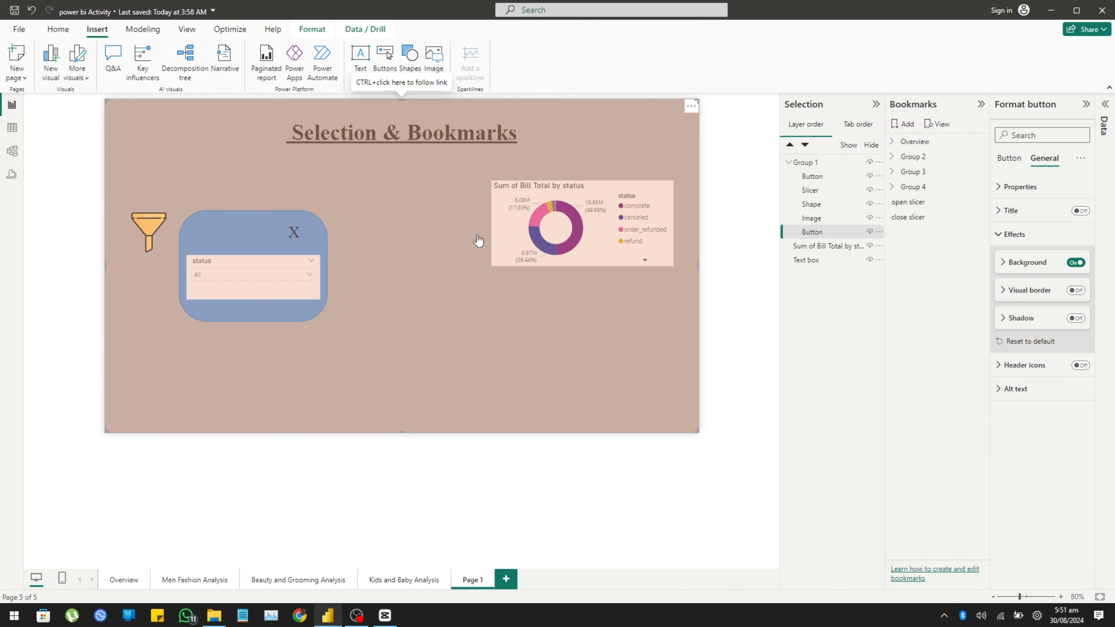
pyautogui.click(756, 243)
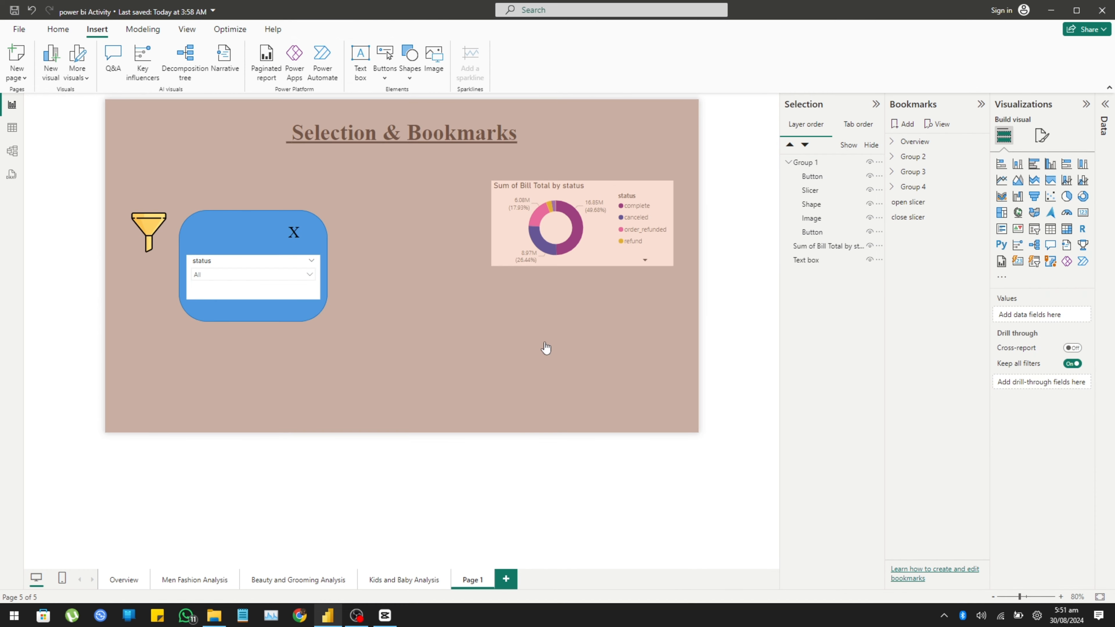
# Step: Test the filter panel by closing it with the page-wide button and the X button, reopening it from the funnel each time
pyautogui.keyDown('ctrl'); pyautogui.click(452, 323); pyautogui.keyUp('ctrl')
pyautogui.keyDown('ctrl'); pyautogui.click(147, 243); pyautogui.keyUp('ctrl')
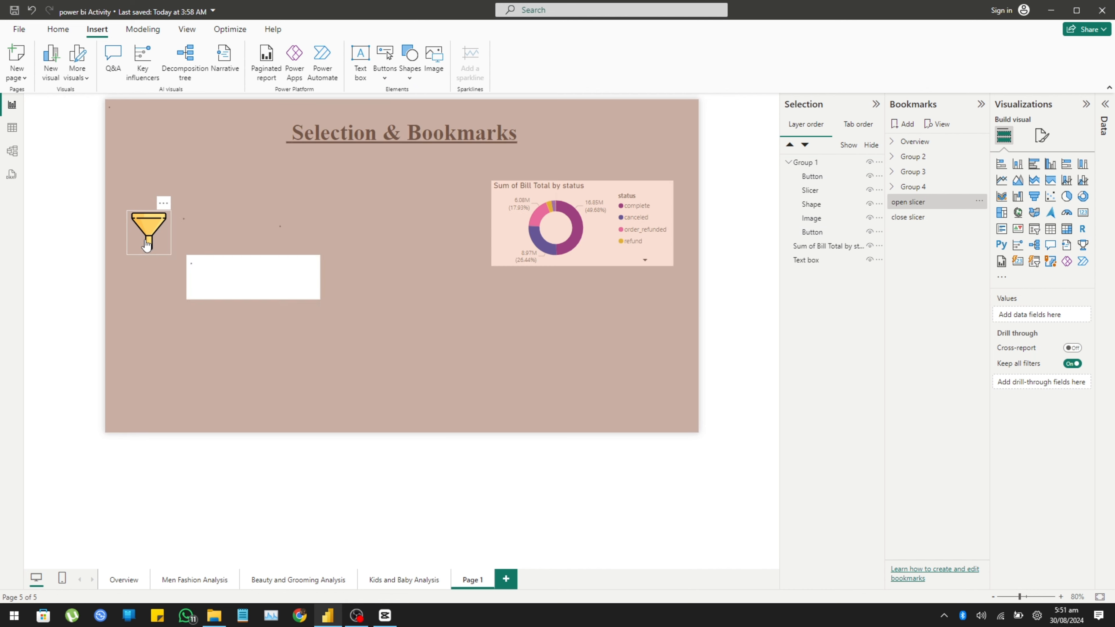
pyautogui.keyDown('ctrl'); pyautogui.click(294, 234); pyautogui.keyUp('ctrl')
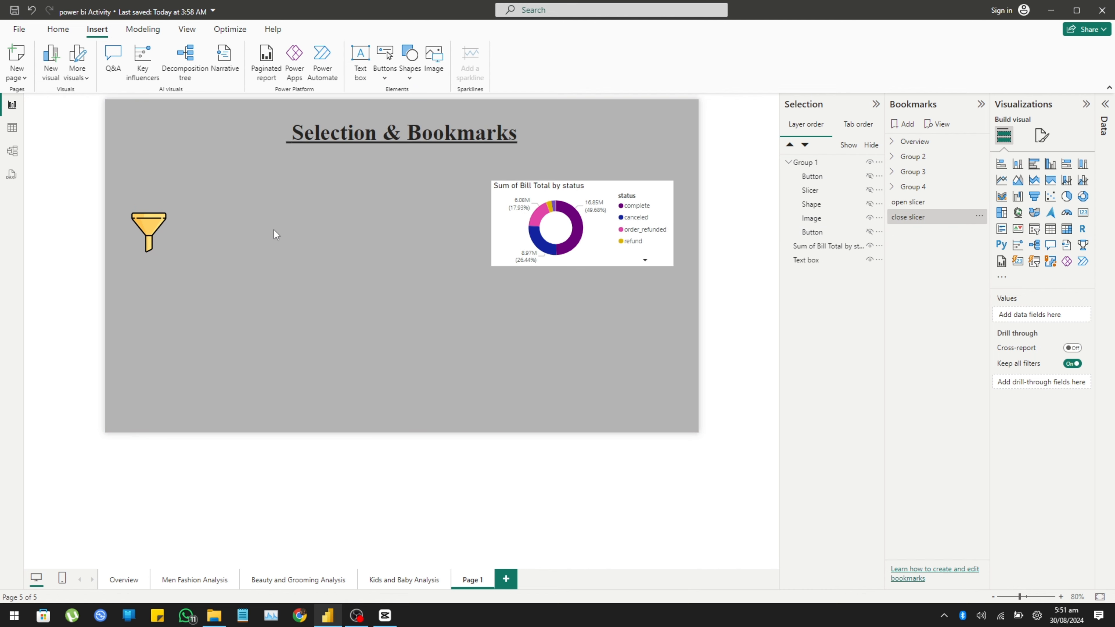
pyautogui.keyDown('ctrl'); pyautogui.click(152, 227); pyautogui.keyUp('ctrl')
pyautogui.keyDown('ctrl'); pyautogui.click(433, 320); pyautogui.keyUp('ctrl')
pyautogui.keyDown('ctrl'); pyautogui.click(139, 242); pyautogui.keyUp('ctrl')
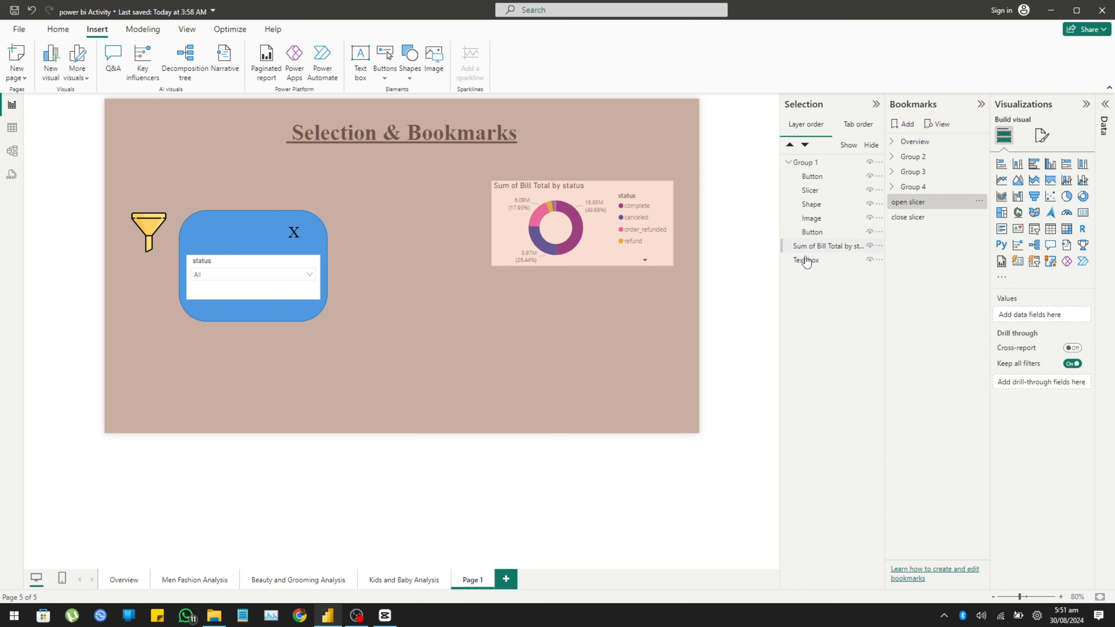
# Step: Move the page-wide button out of Group 1 to the top of the layer order and send it to the back
pyautogui.moveTo(811, 233); pyautogui.dragTo(813, 169)
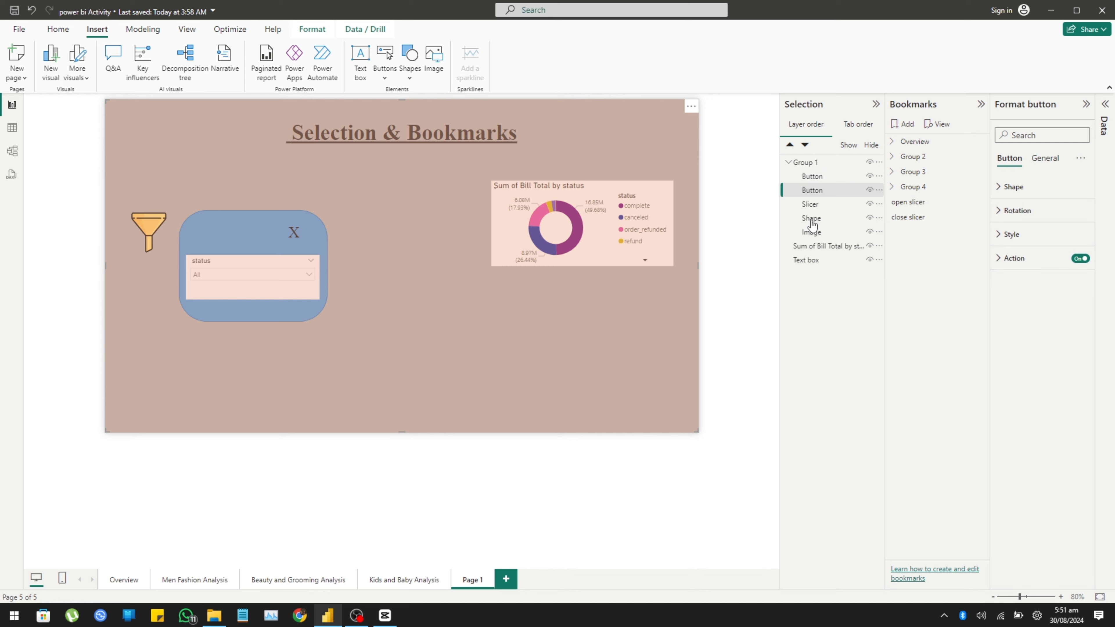
pyautogui.moveTo(812, 224); pyautogui.dragTo(815, 162)
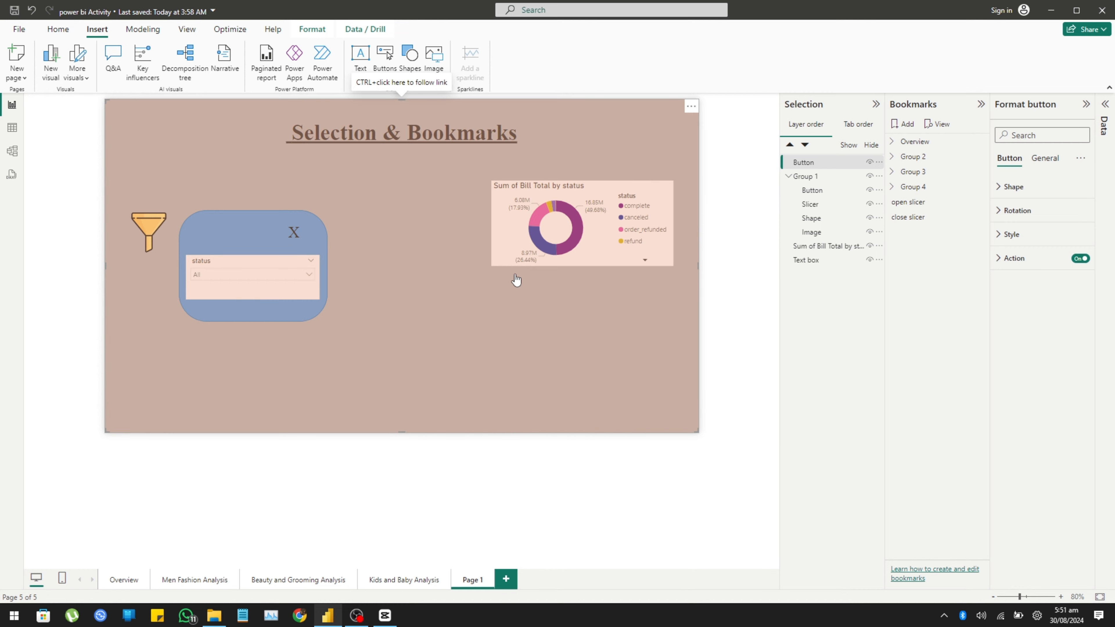
pyautogui.click(318, 30)
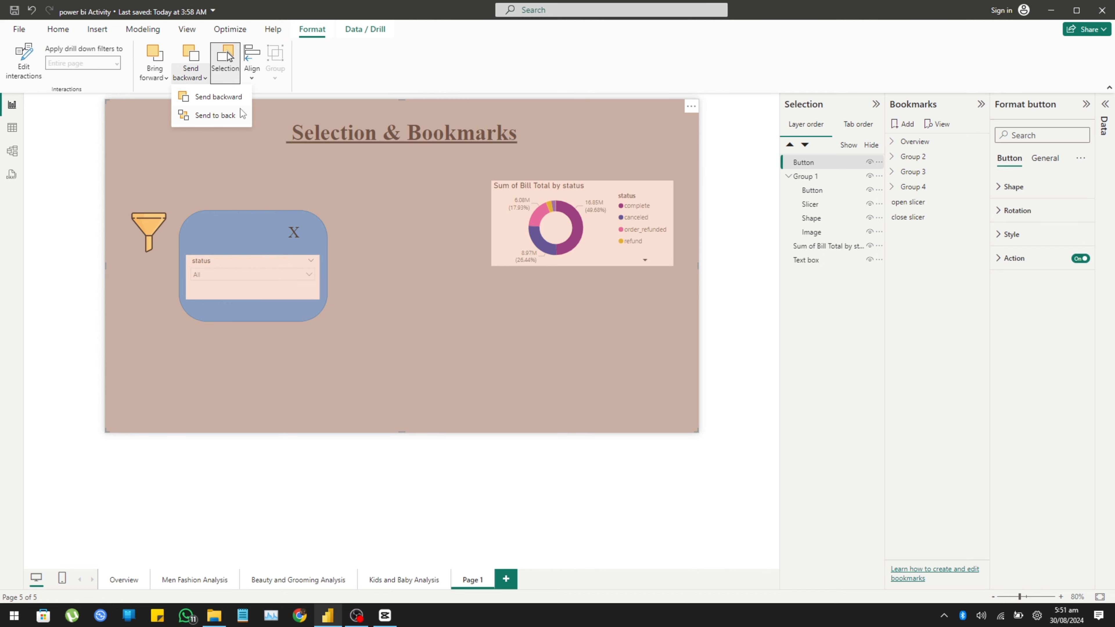
pyautogui.click(215, 116)
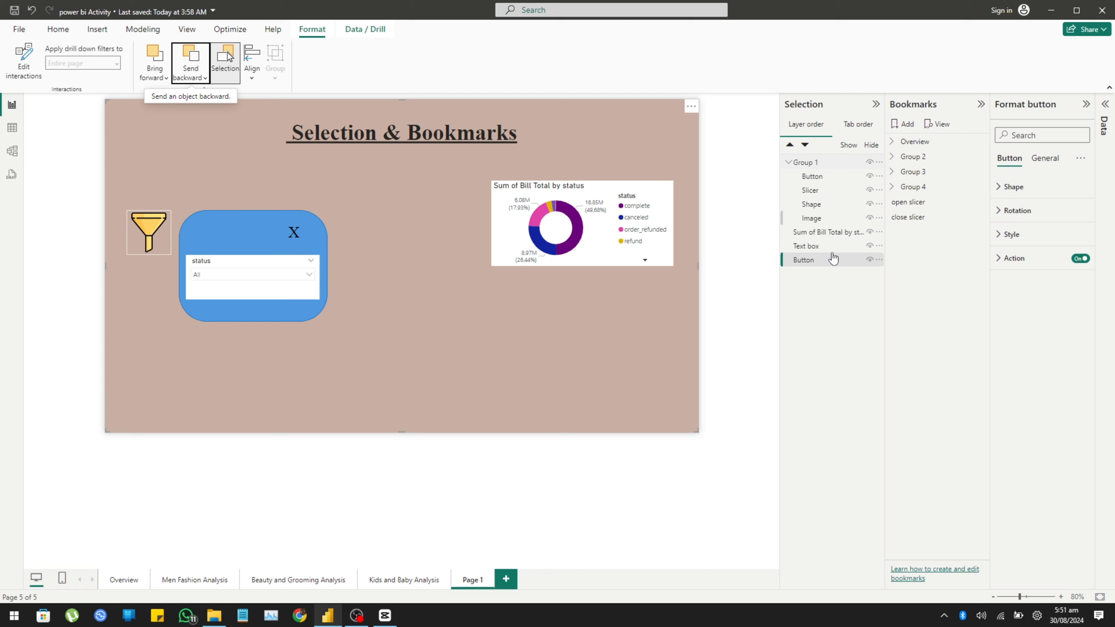
pyautogui.click(832, 263)
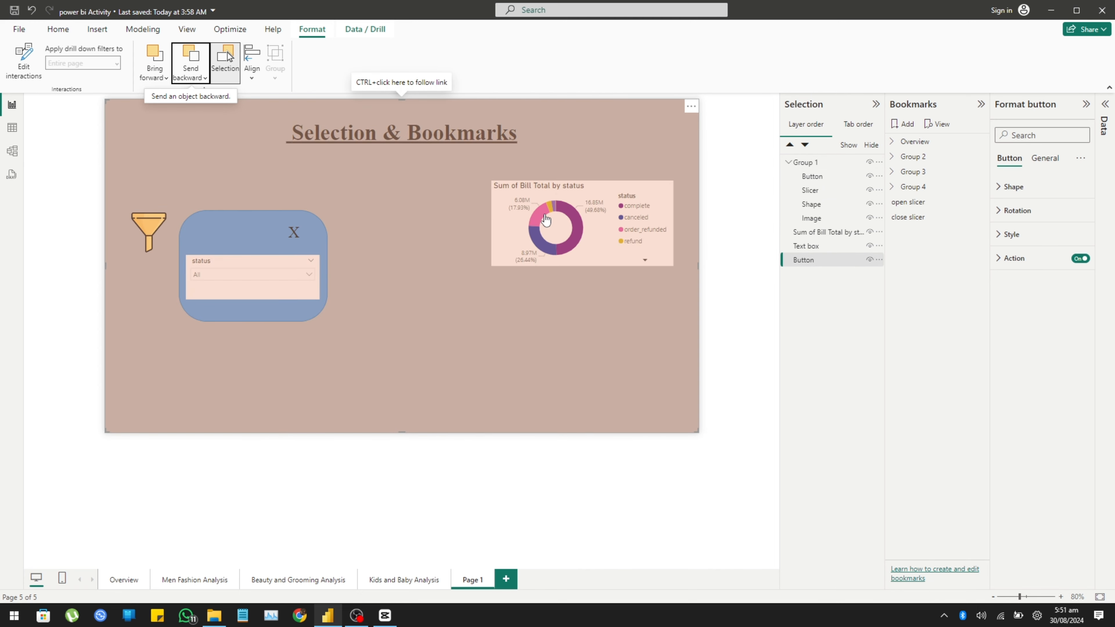
pyautogui.click(721, 313)
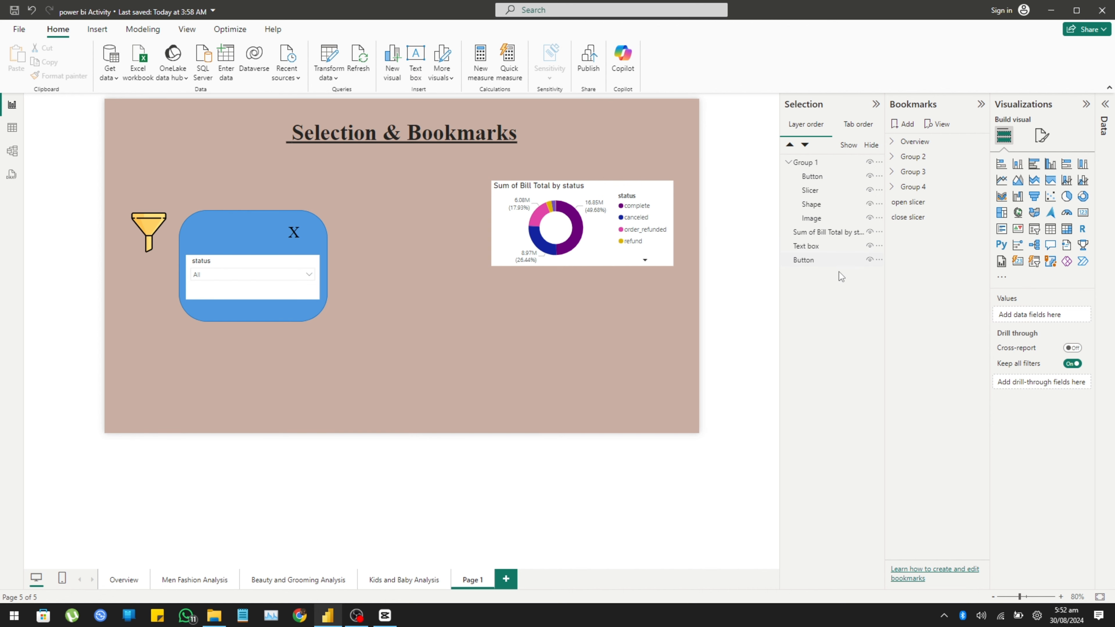
# Step: Bring the page-wide button back to the top of the layer order and send it backward twice, below the donut chart
pyautogui.moveTo(802, 174); pyautogui.dragTo(803, 162)
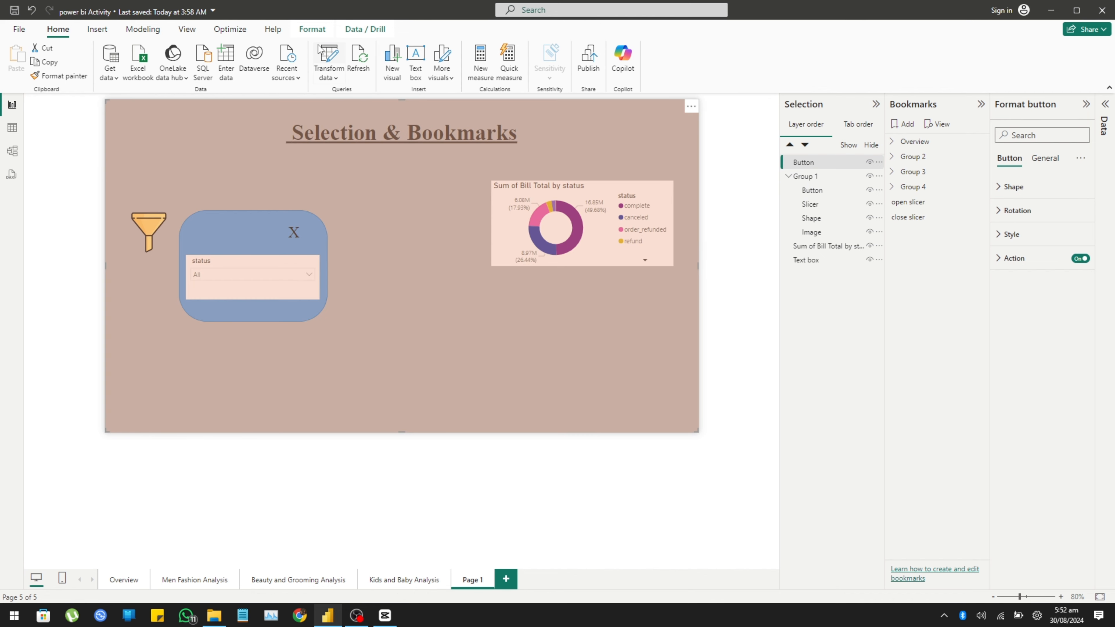
pyautogui.click(312, 29)
pyautogui.click(195, 78)
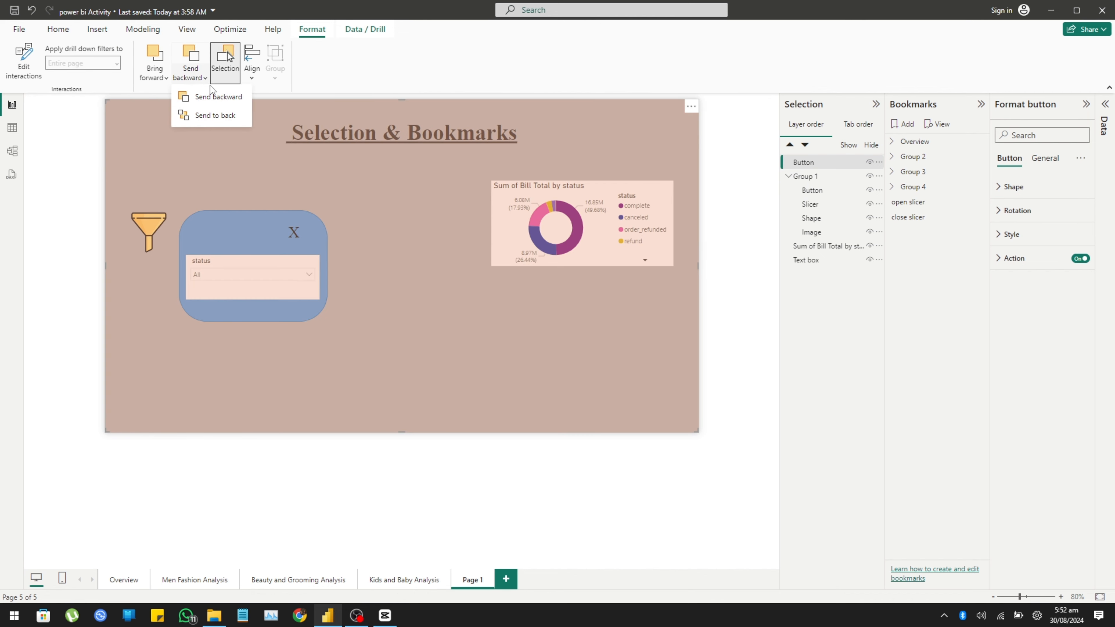
pyautogui.click(219, 98)
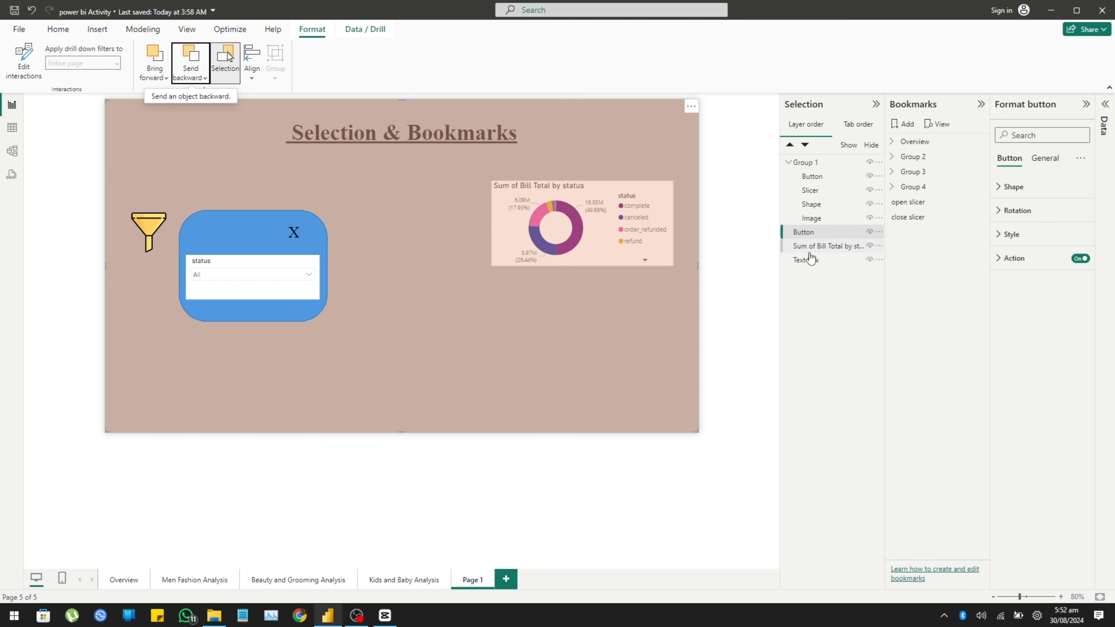
pyautogui.click(203, 78)
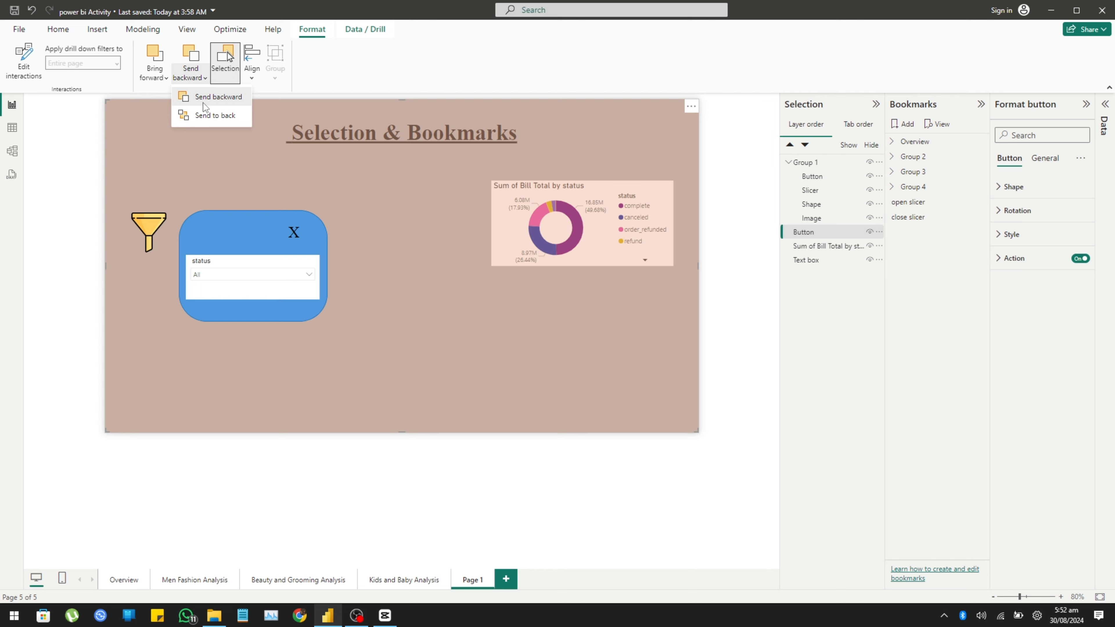
pyautogui.click(203, 101)
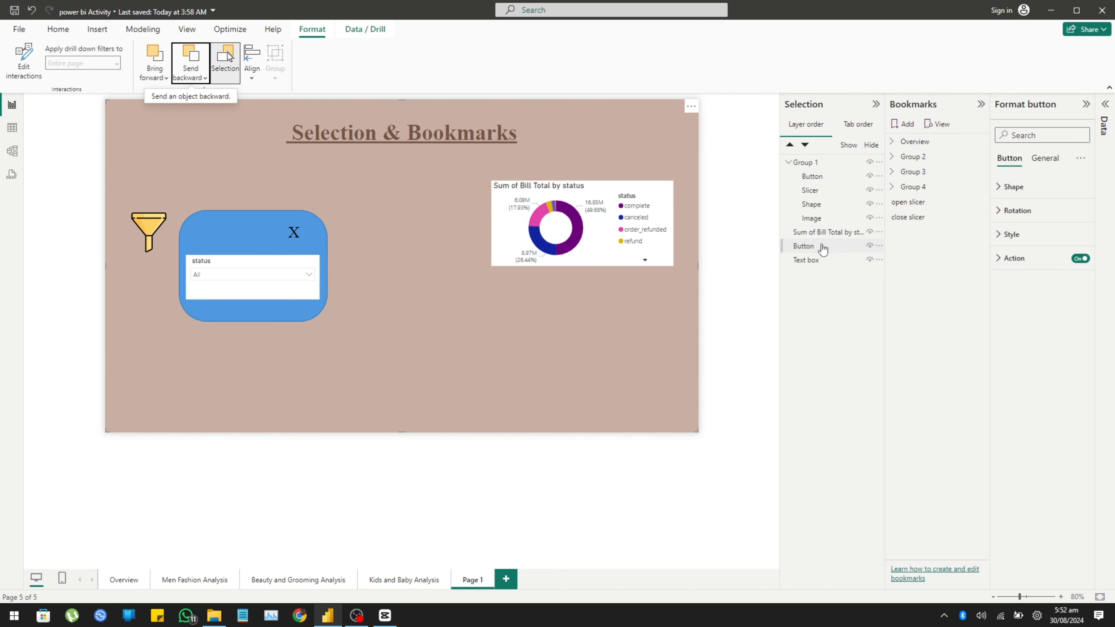
# Step: Return the page-wide button to Group 1 below the Image and collapse the Selection pane
pyautogui.moveTo(822, 244); pyautogui.dragTo(822, 232)
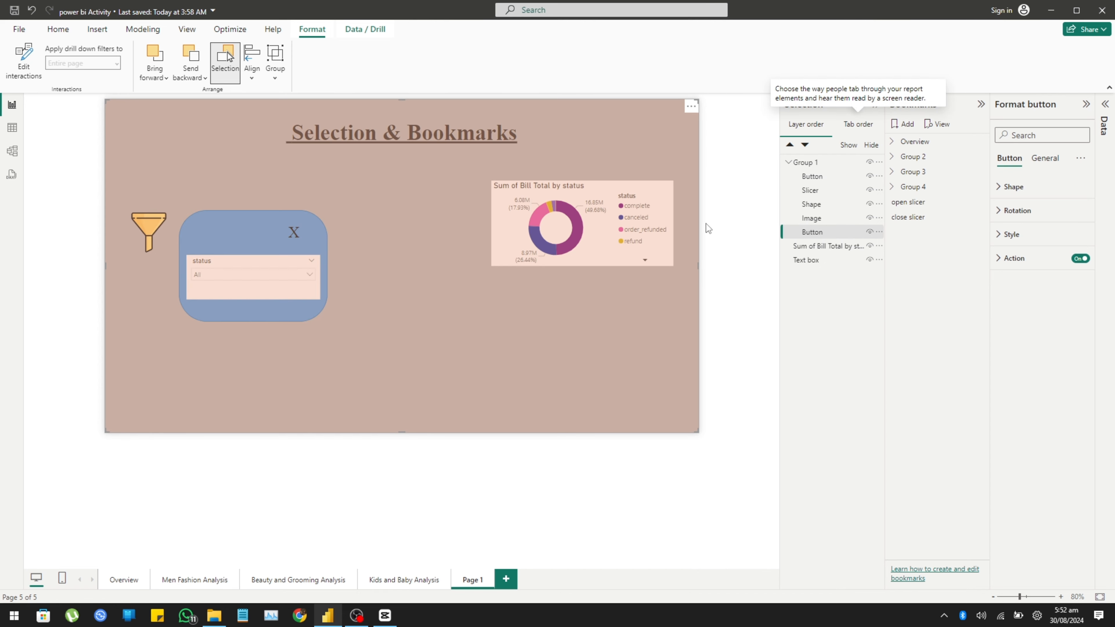
pyautogui.click(875, 104)
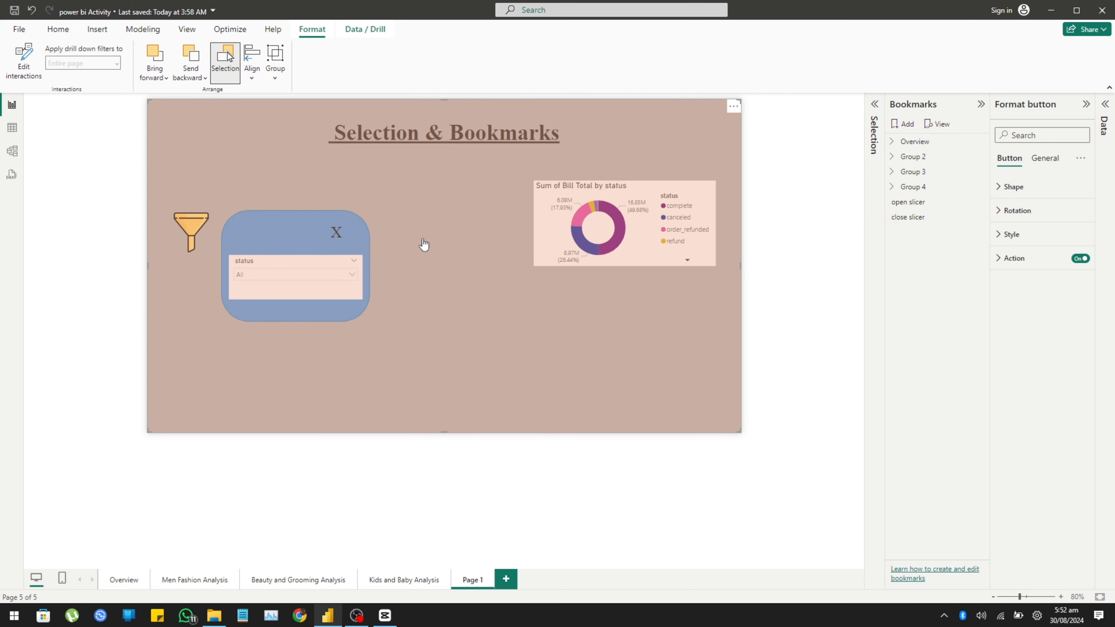
pyautogui.click(841, 282)
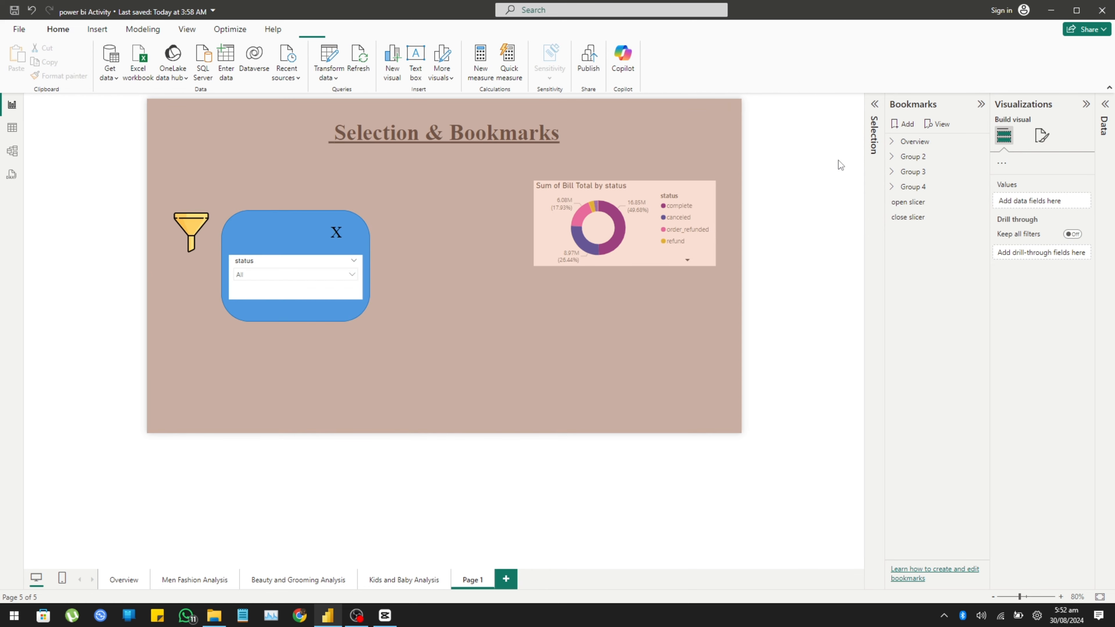
# Step: Close the filter panel with the X button, reopen it from the funnel, and close it with the page-wide button
pyautogui.keyDown('ctrl'); pyautogui.click(333, 232); pyautogui.keyUp('ctrl')
pyautogui.keyDown('ctrl'); pyautogui.click(187, 237); pyautogui.keyUp('ctrl')
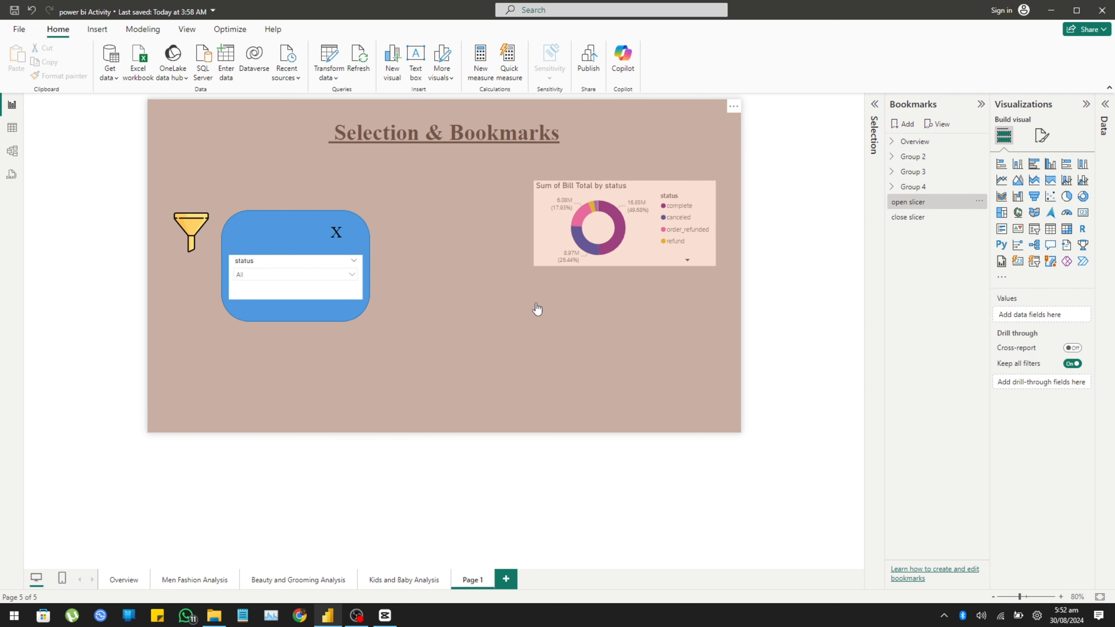
pyautogui.keyDown('ctrl'); pyautogui.click(536, 309); pyautogui.keyUp('ctrl')
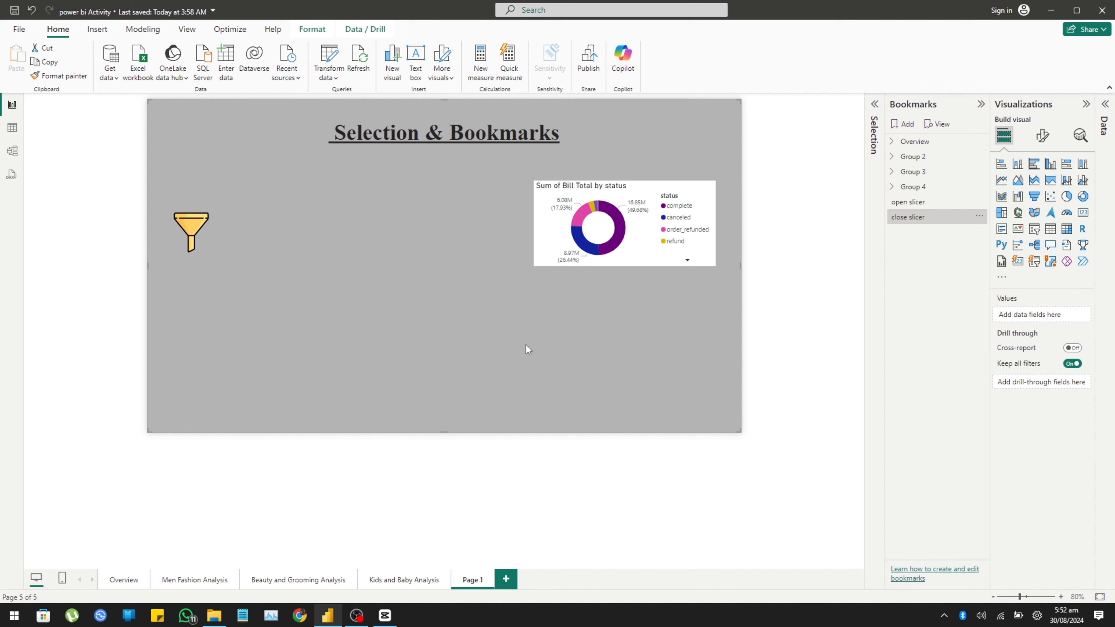
# Step: Switch to the Overview report page
pyautogui.click(112, 581)
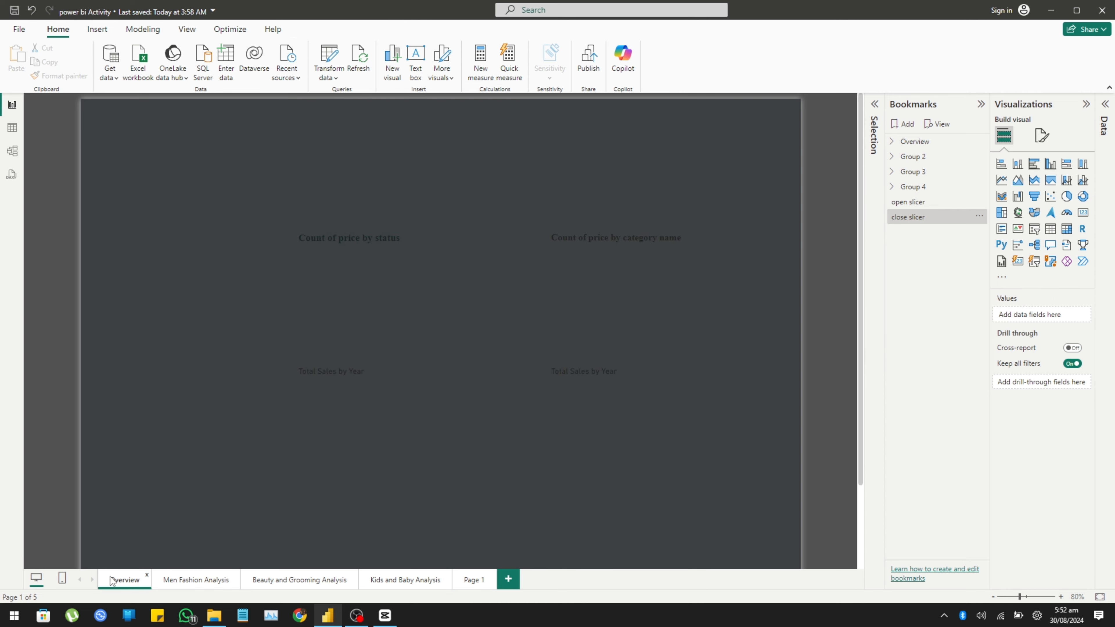